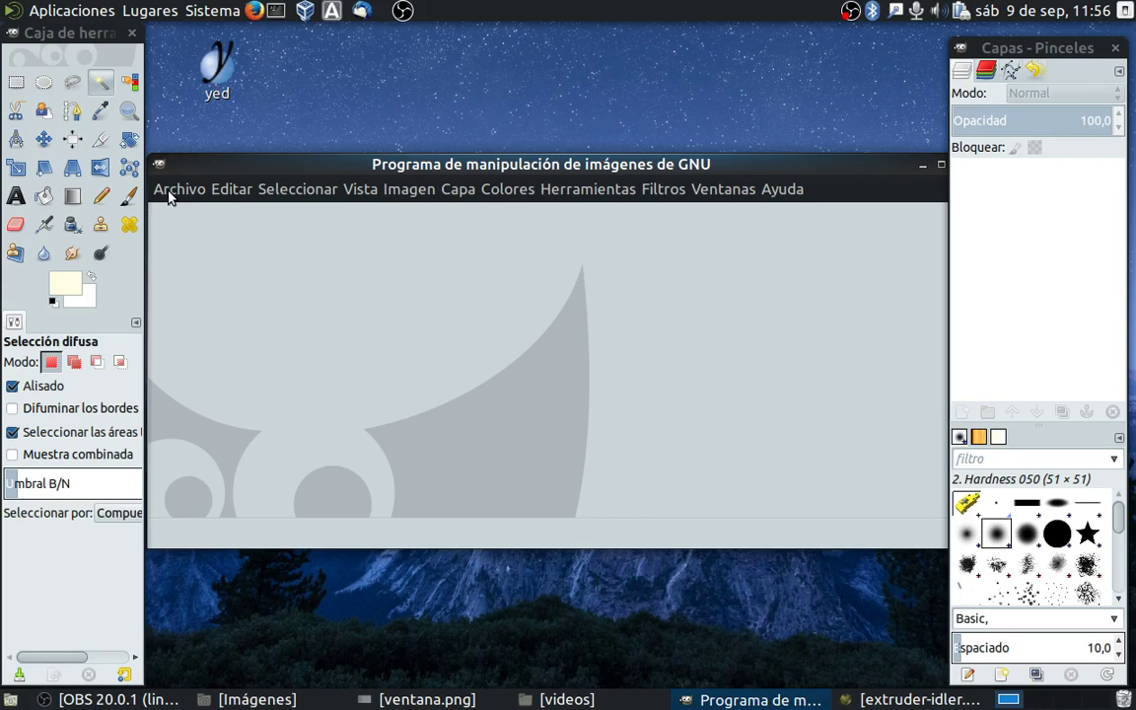
Open the screenshot capture dialog from GIMP's Archivo > Crear menu.
left_click(170, 193)
mouse_move(193, 236)
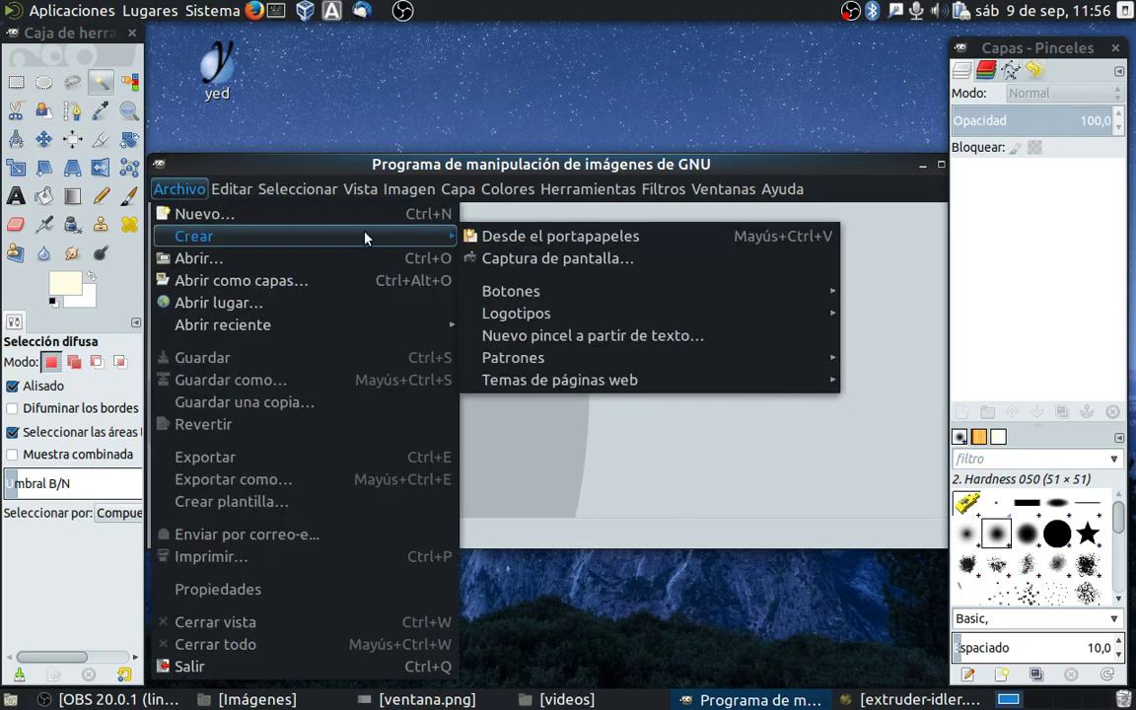
left_click(517, 263)
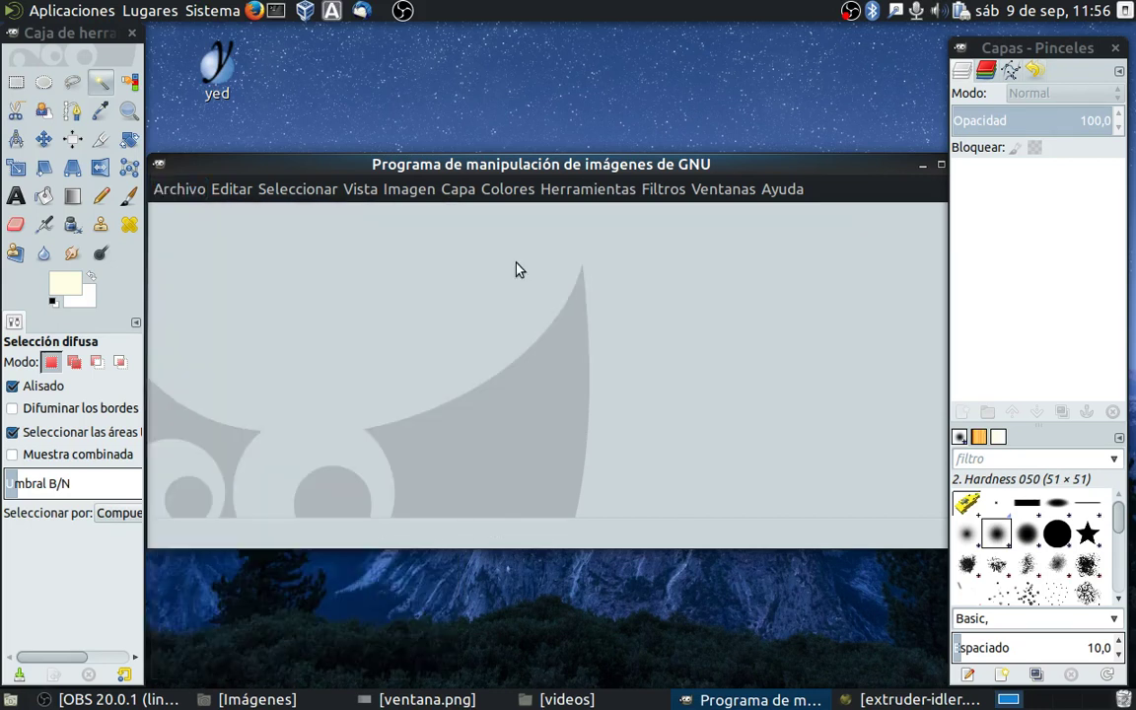
Set the screenshot to capture a selected region and bring the OpenSCAD window forward.
left_click(454, 338)
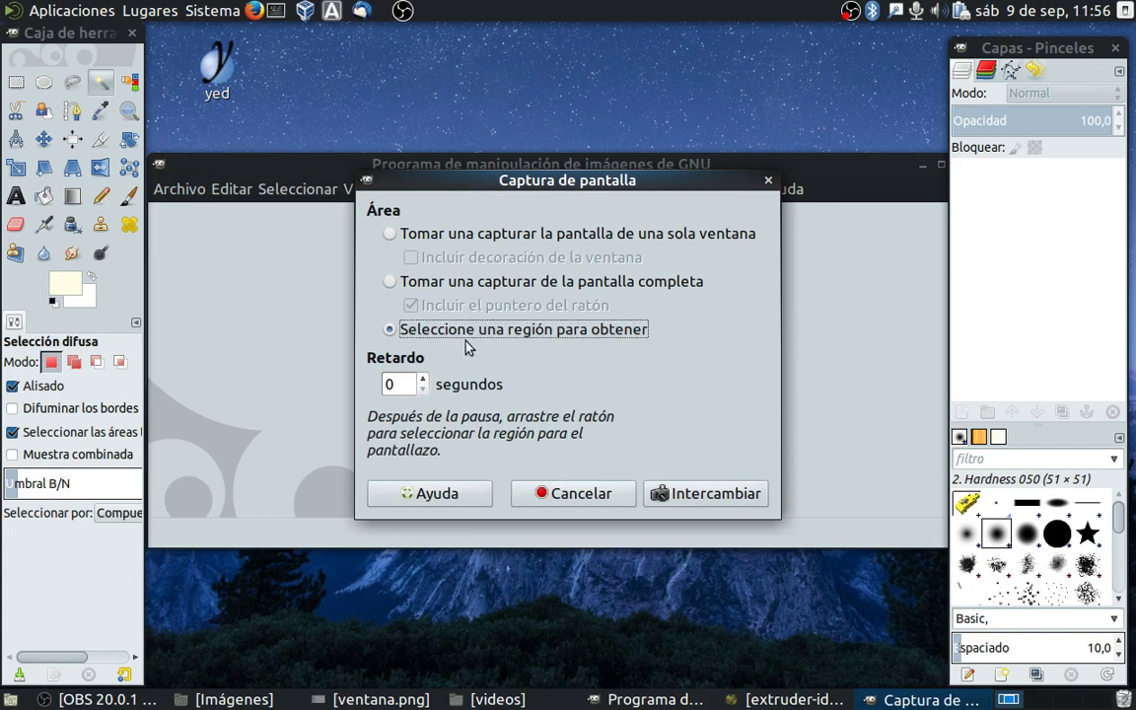
left_click(594, 336)
left_click(799, 699)
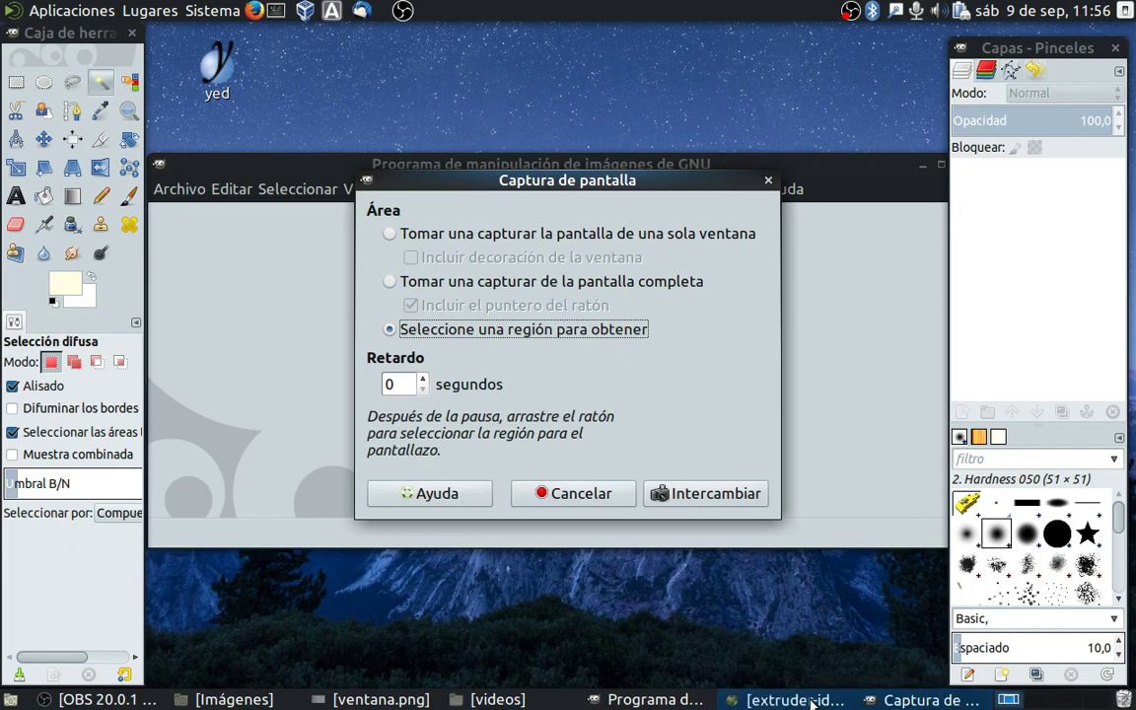
left_click_drag(526, 52, 528, 46)
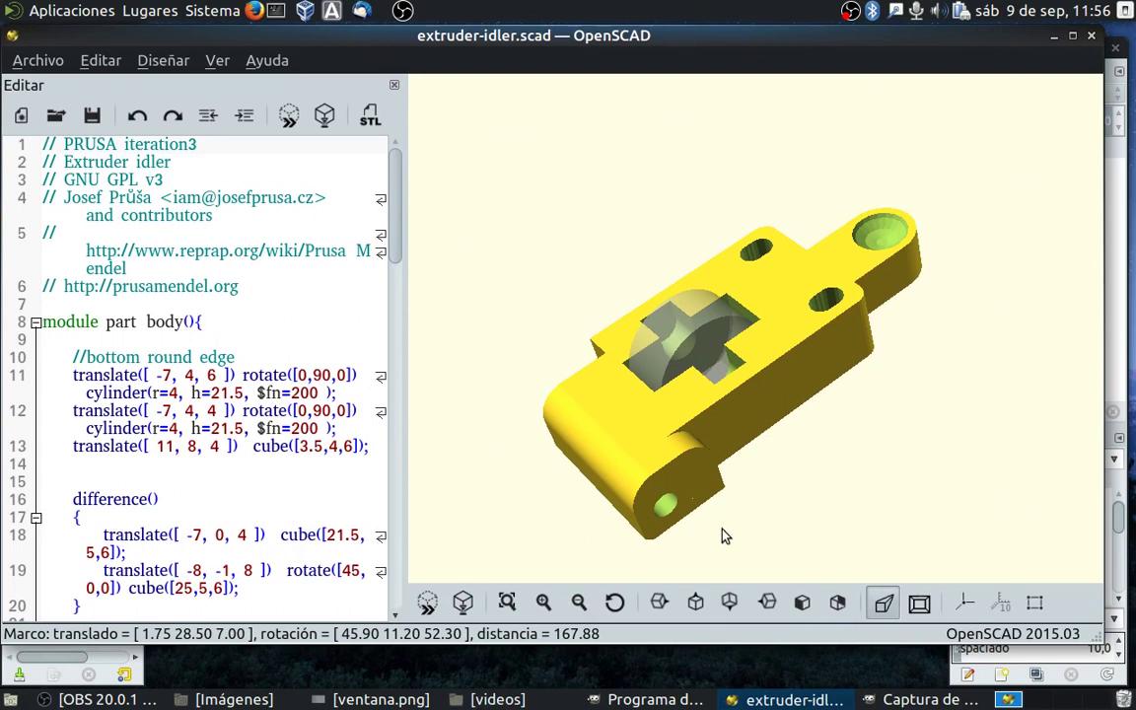
Capture a 467×427 region around the yellow extruder idler model in OpenSCAD.
left_click(899, 707)
mouse_move(565, 170)
left_mouse_down()
mouse_move(534, 201)
mouse_move(325, 115)
left_mouse_up()
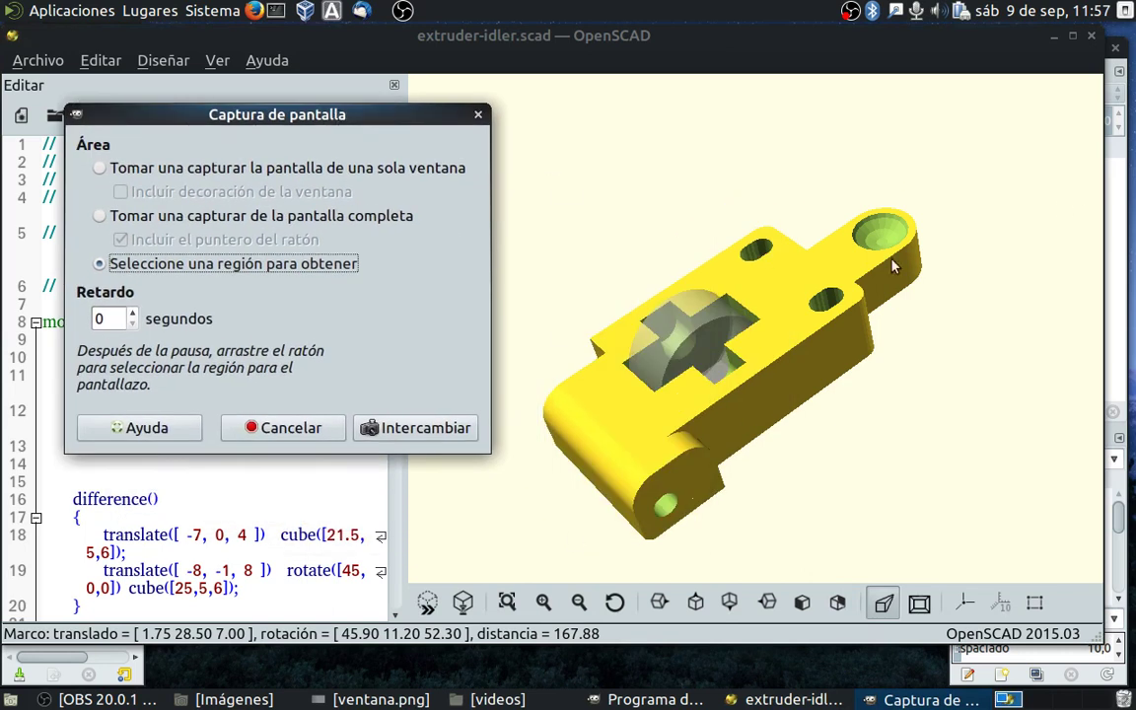
left_click(399, 432)
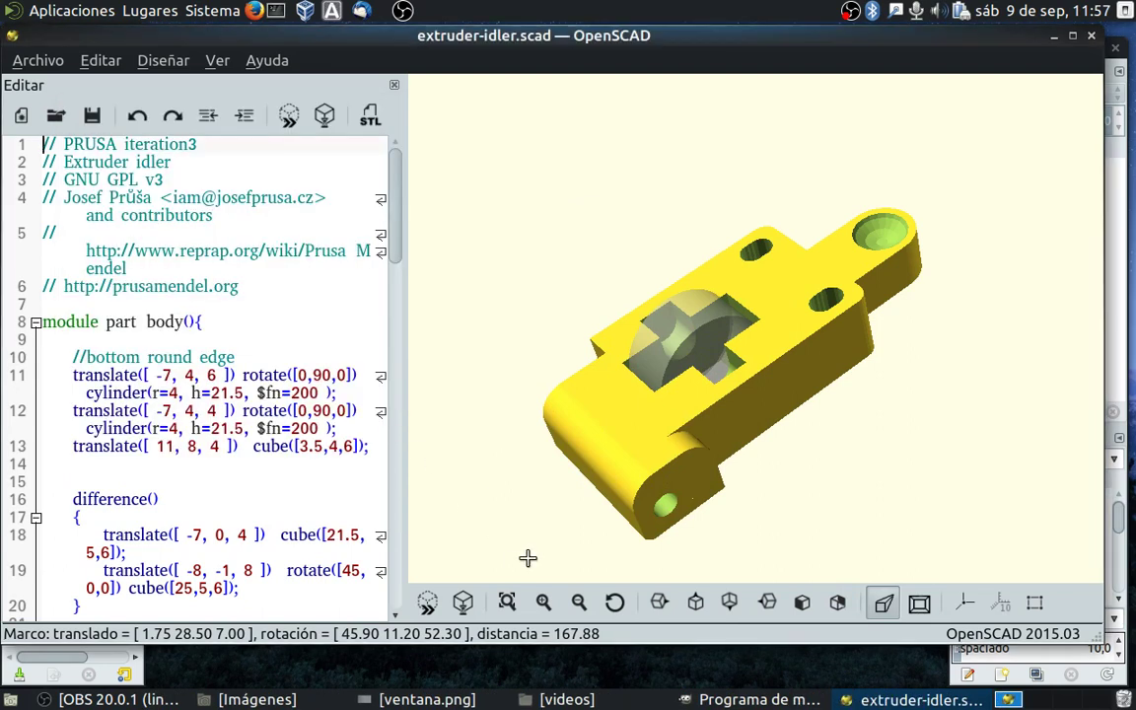
left_click_drag(523, 566, 936, 194)
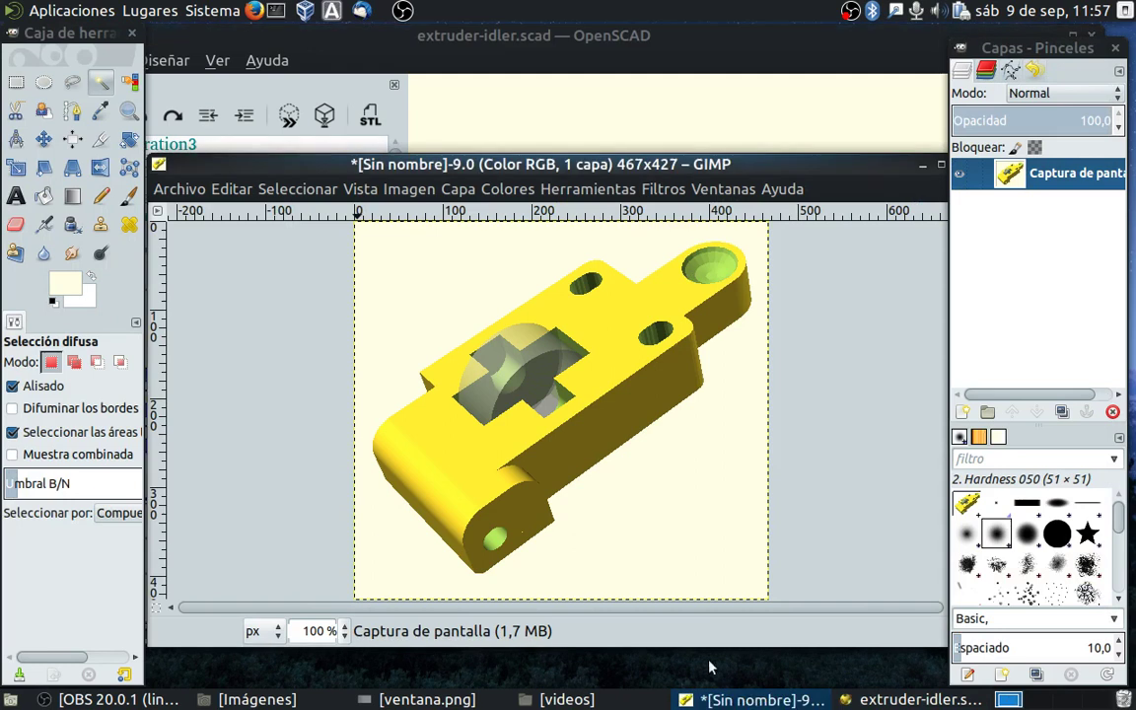
Crop the screenshot to 437×387, framing the yellow part tightly.
left_click_drag(582, 164, 587, 85)
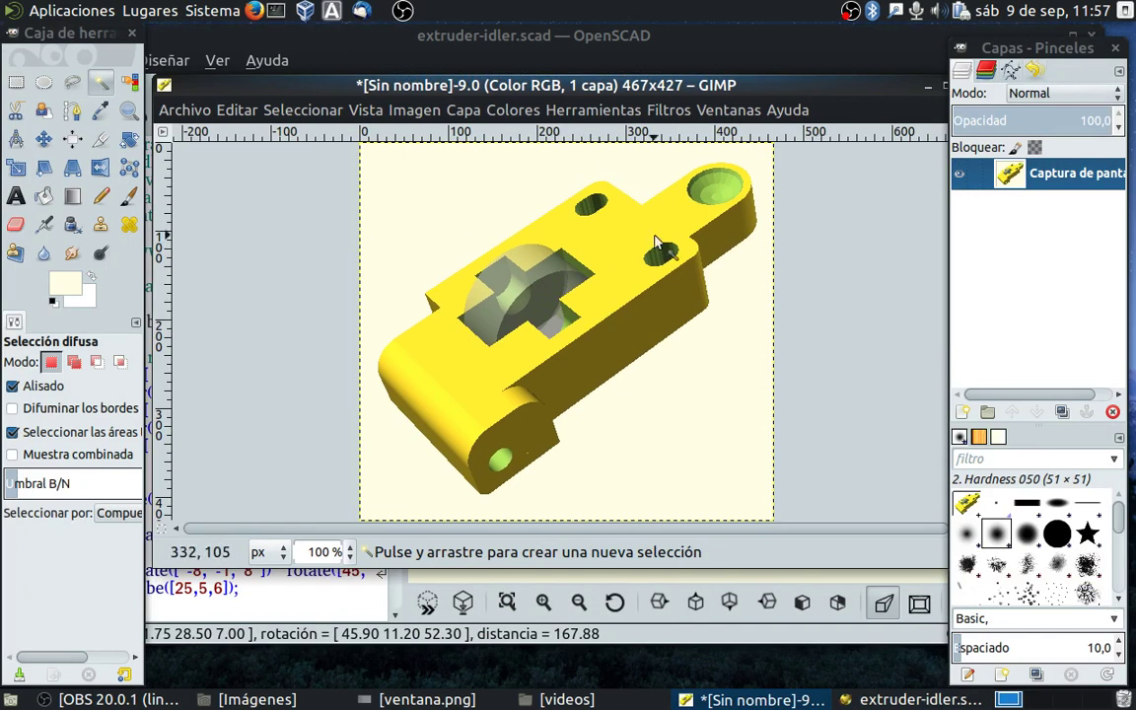
left_click(100, 140)
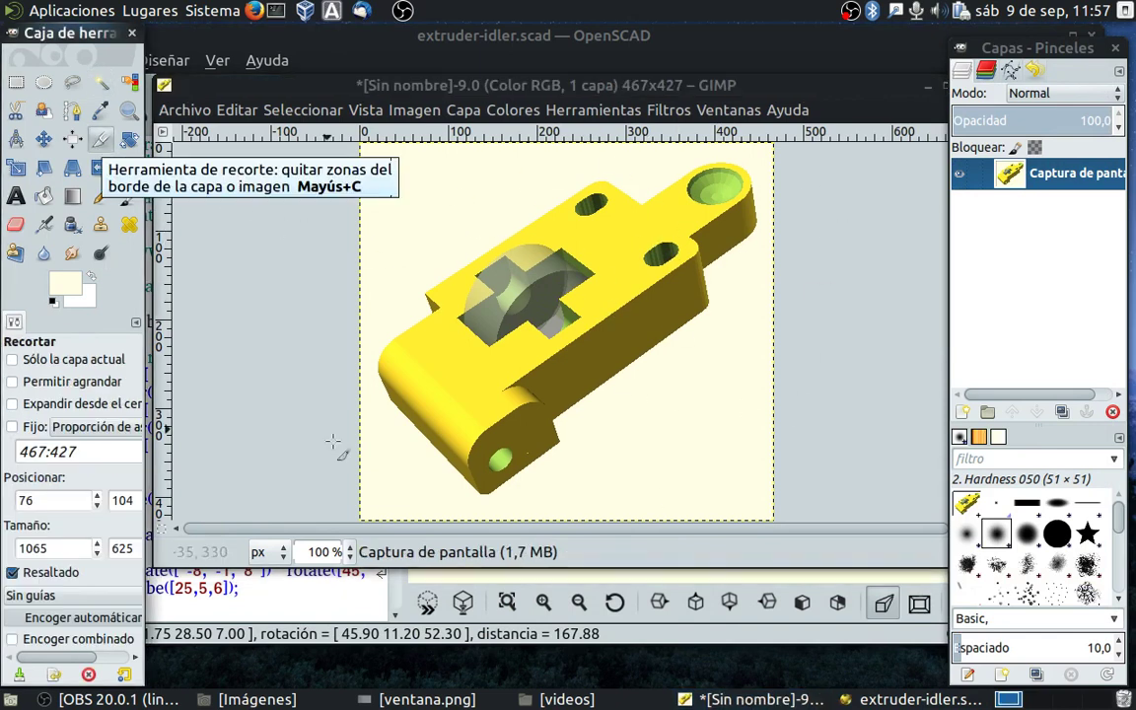
left_click_drag(383, 510, 764, 161)
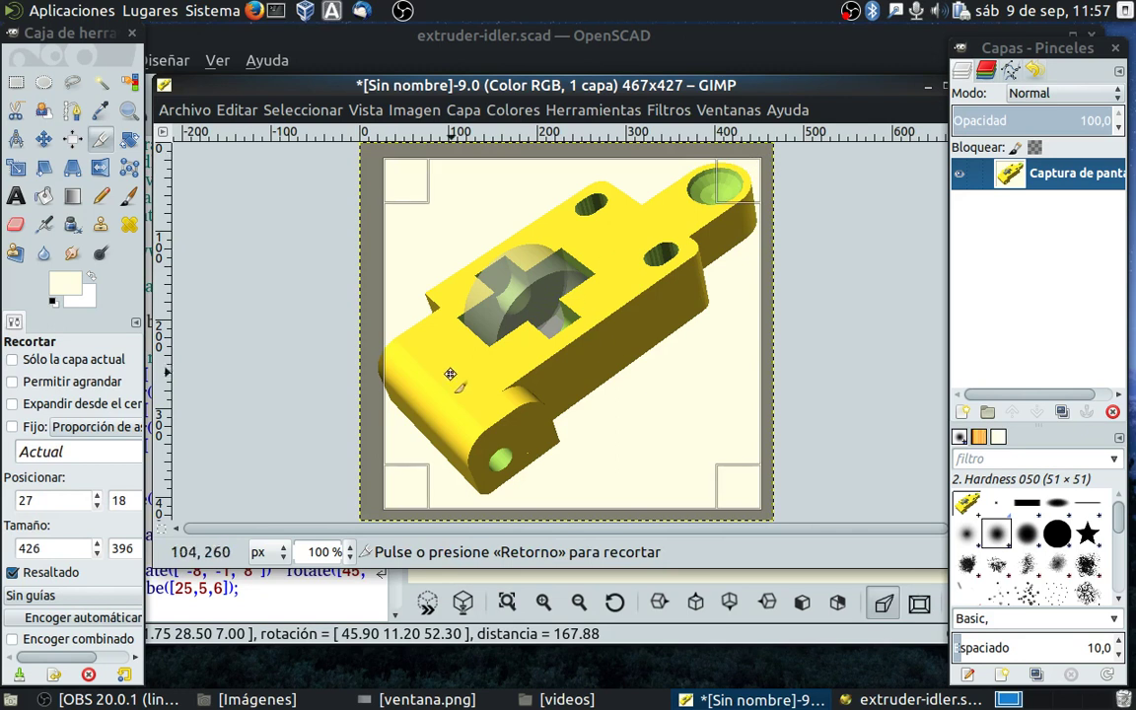
left_click_drag(411, 363, 402, 363)
left_click_drag(525, 477, 523, 487)
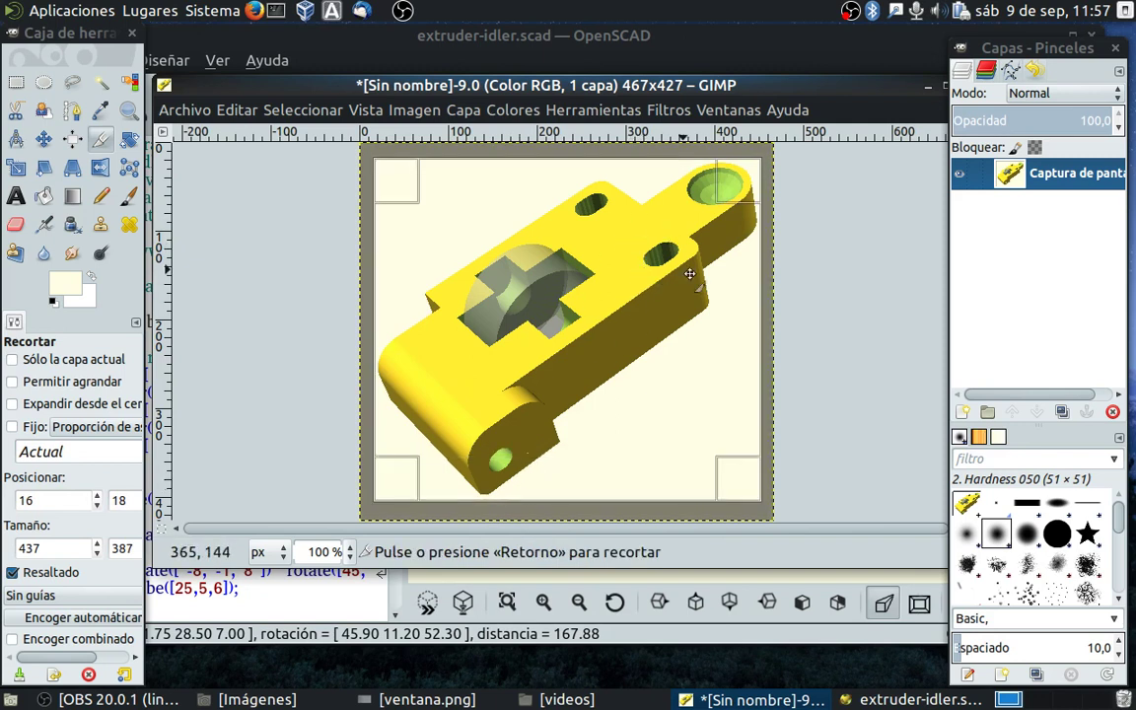
left_click(479, 225)
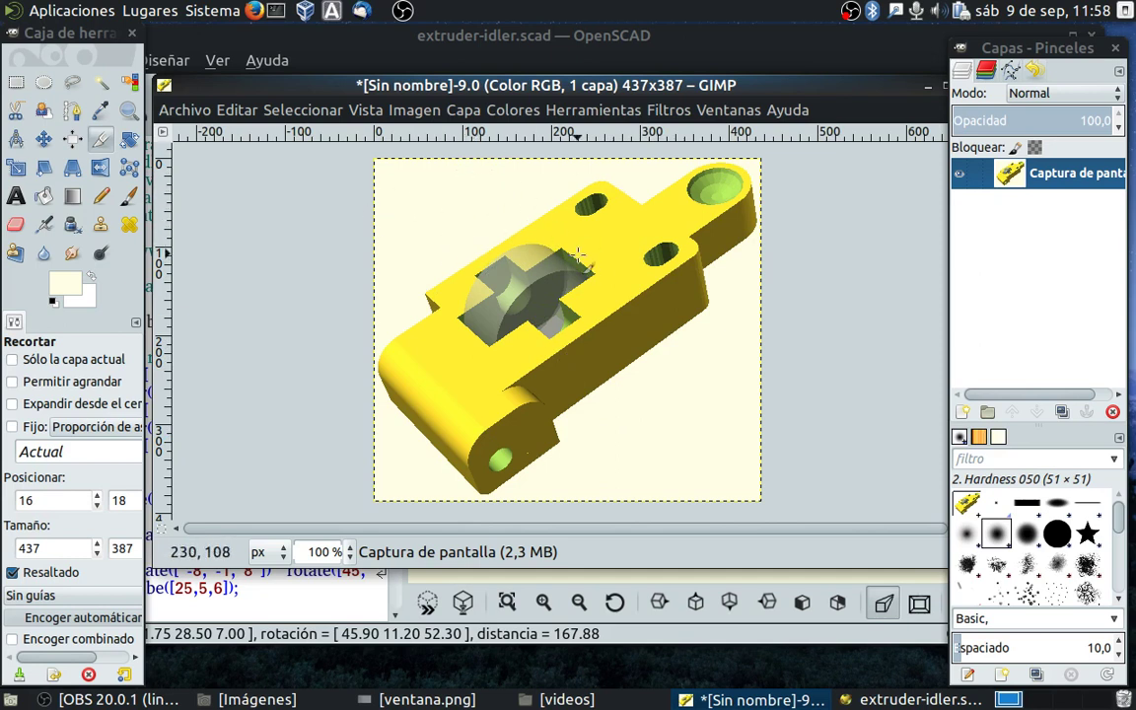
Export the cropped image as pieza_con_fondo.png into Imágenes.
left_click(187, 111)
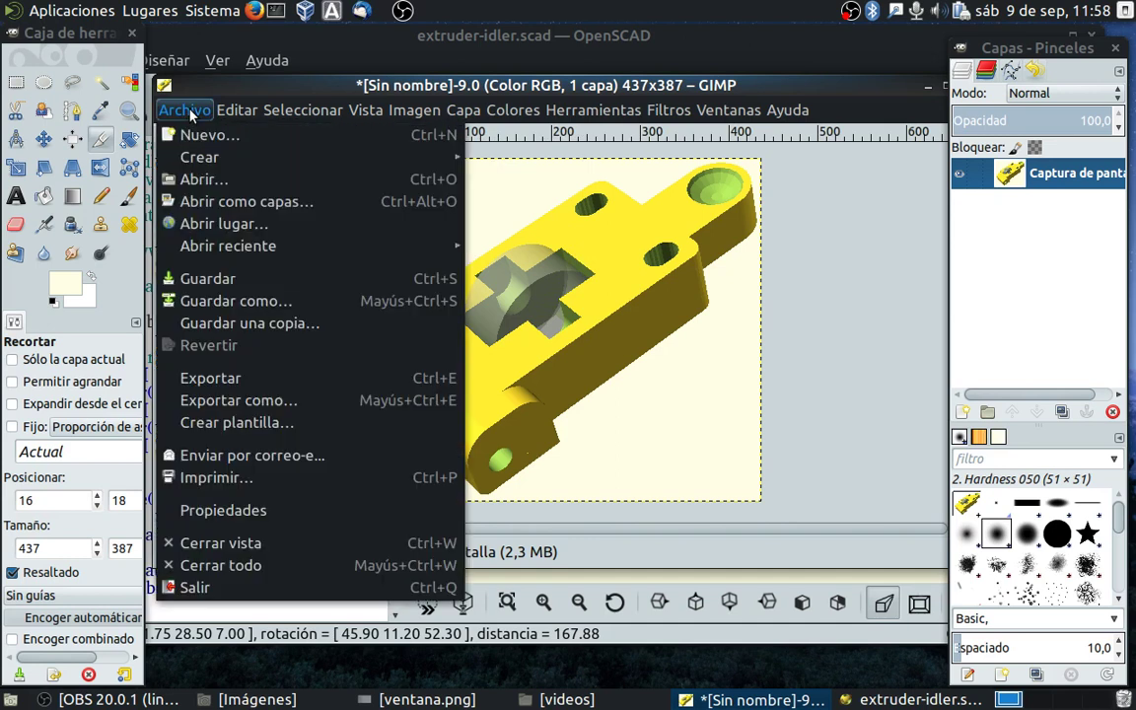
left_click(240, 403)
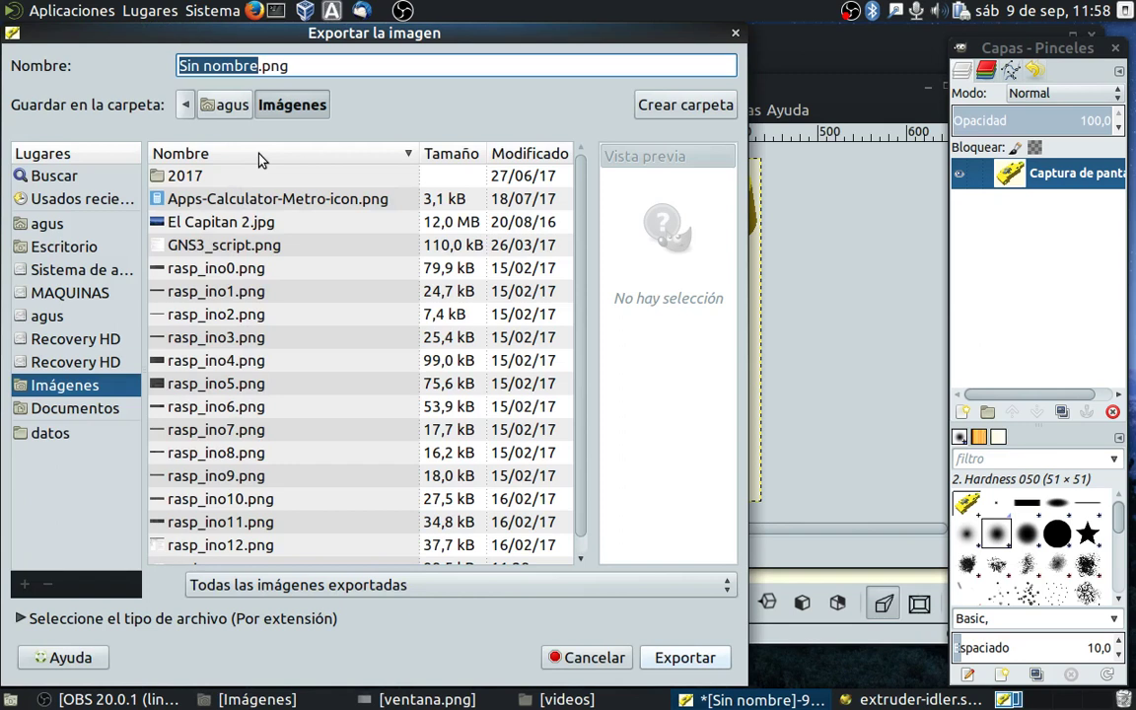
key("BackSpace")
type("pieza_con_fondo")
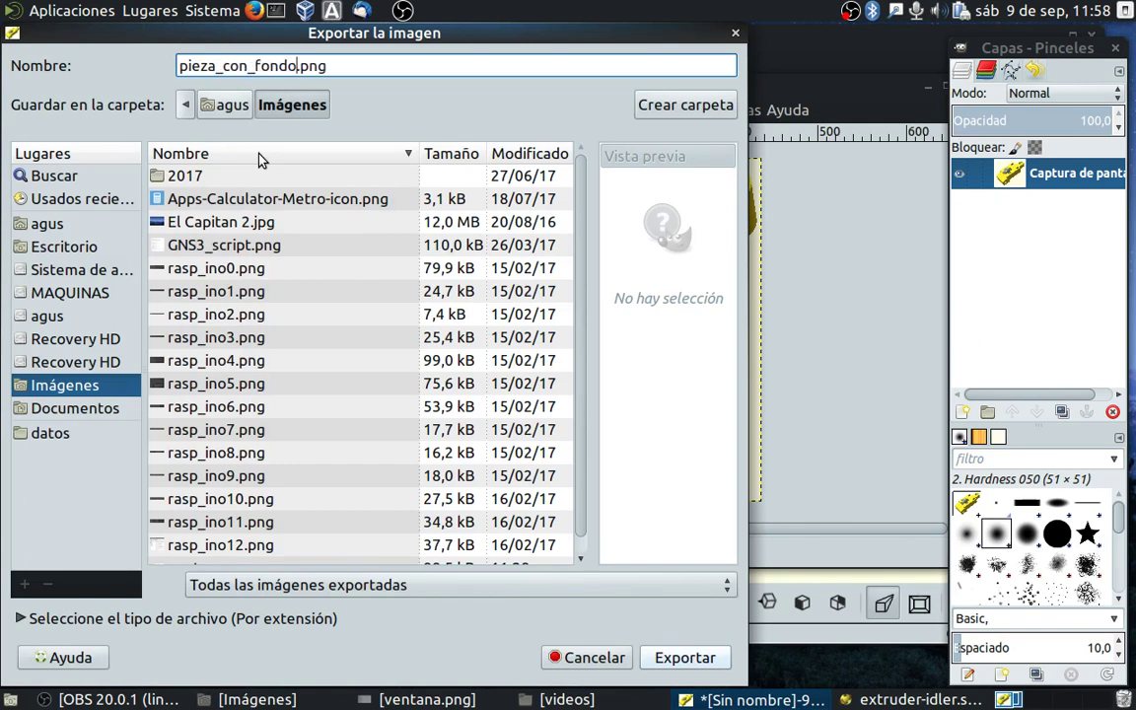
key("Return")
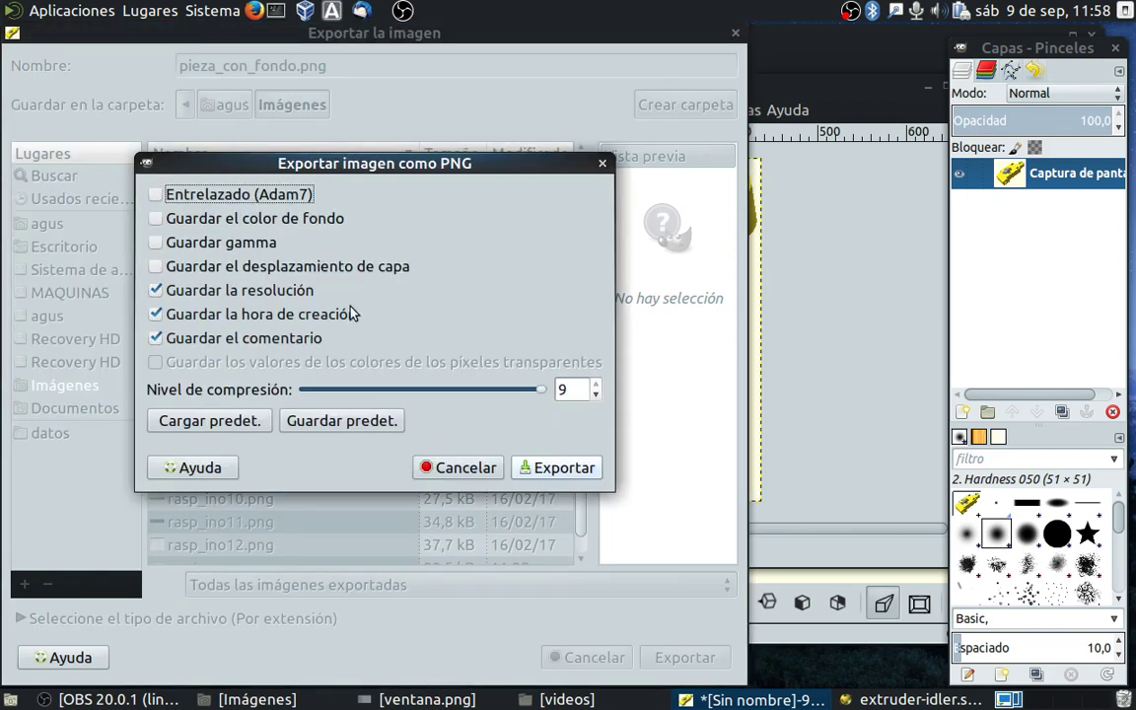
left_click(559, 468)
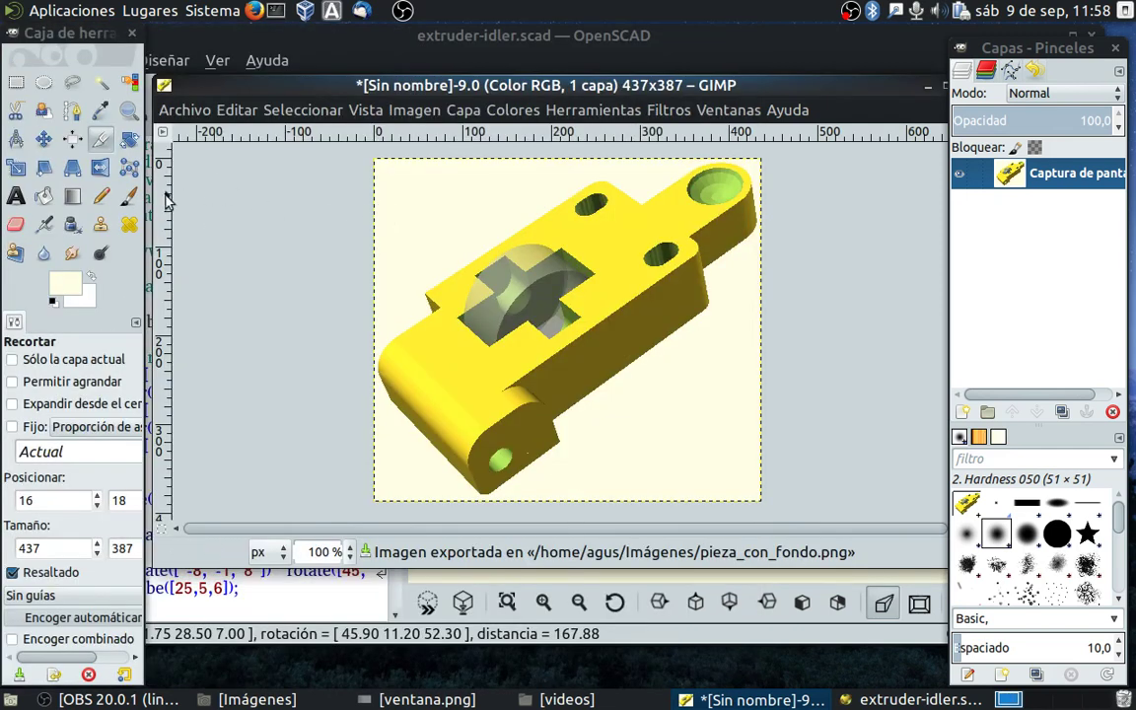
Isolate the yellow part by fuzzy-selecting the pale background and inverting the selection.
left_click(98, 87)
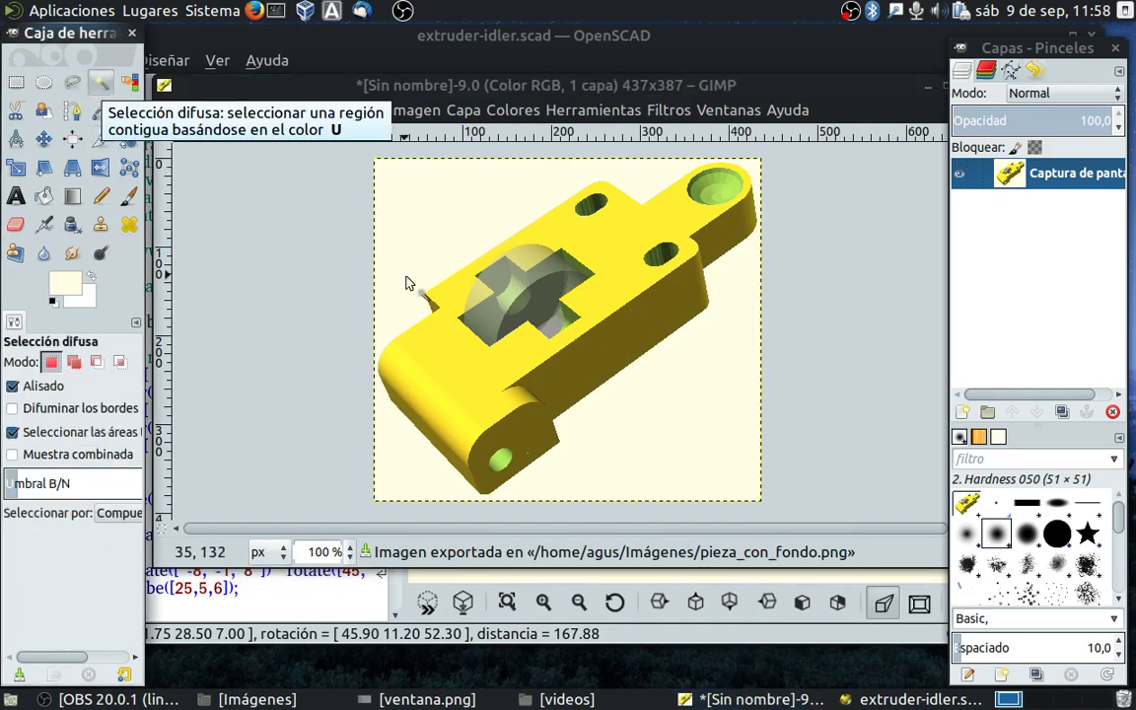
left_click(443, 239)
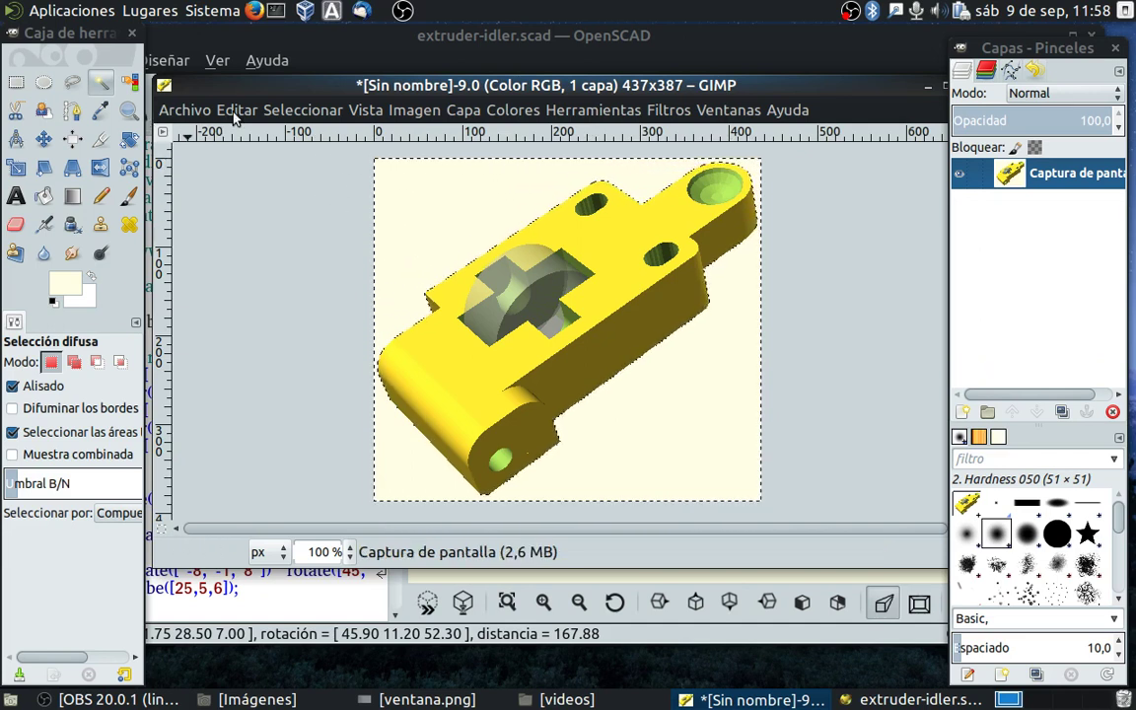
left_click(279, 110)
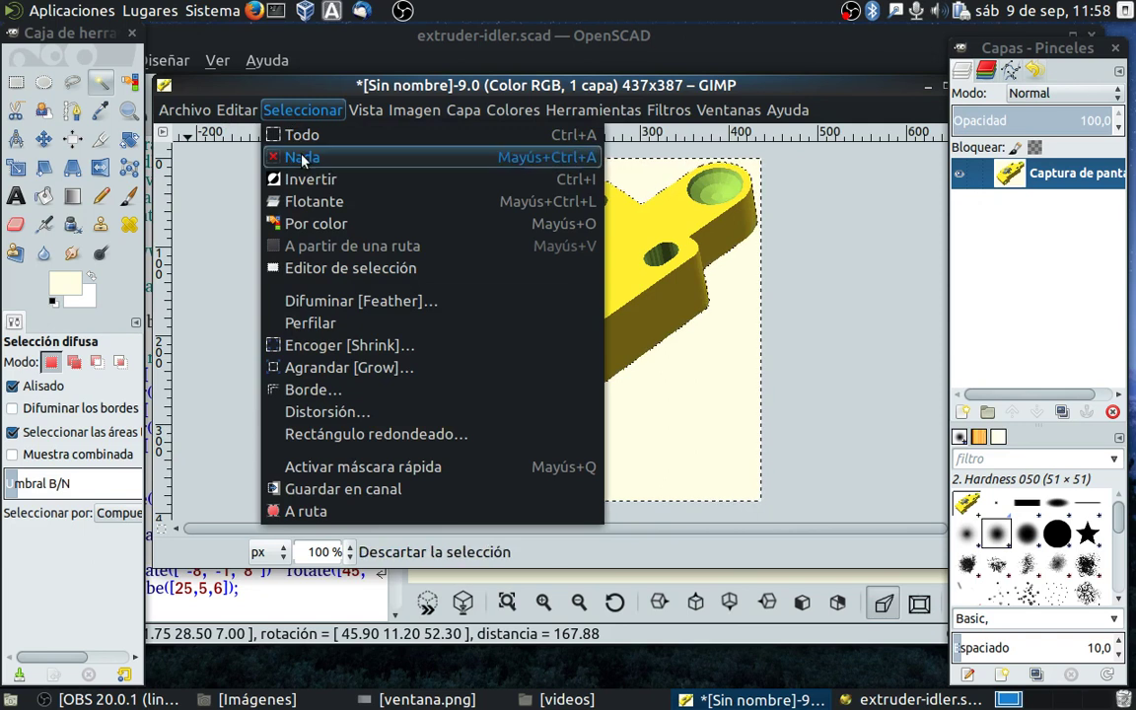
left_click(311, 181)
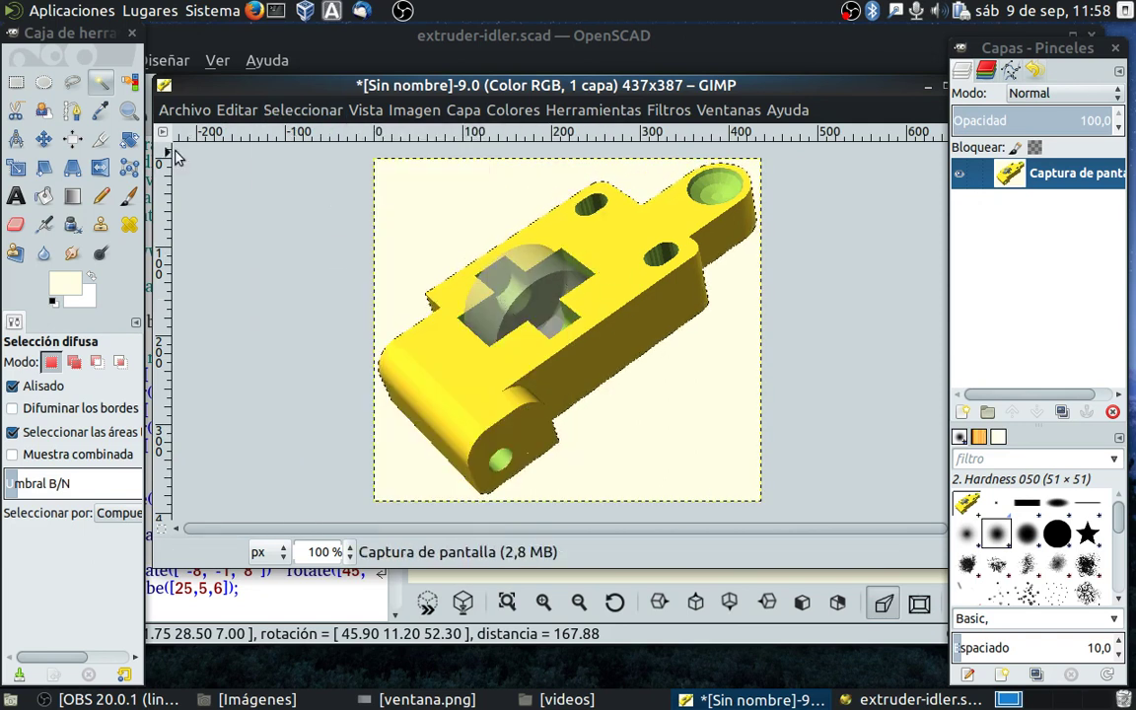
Copy the yellow part and bring up a new 437×387 image dialog.
left_click(235, 110)
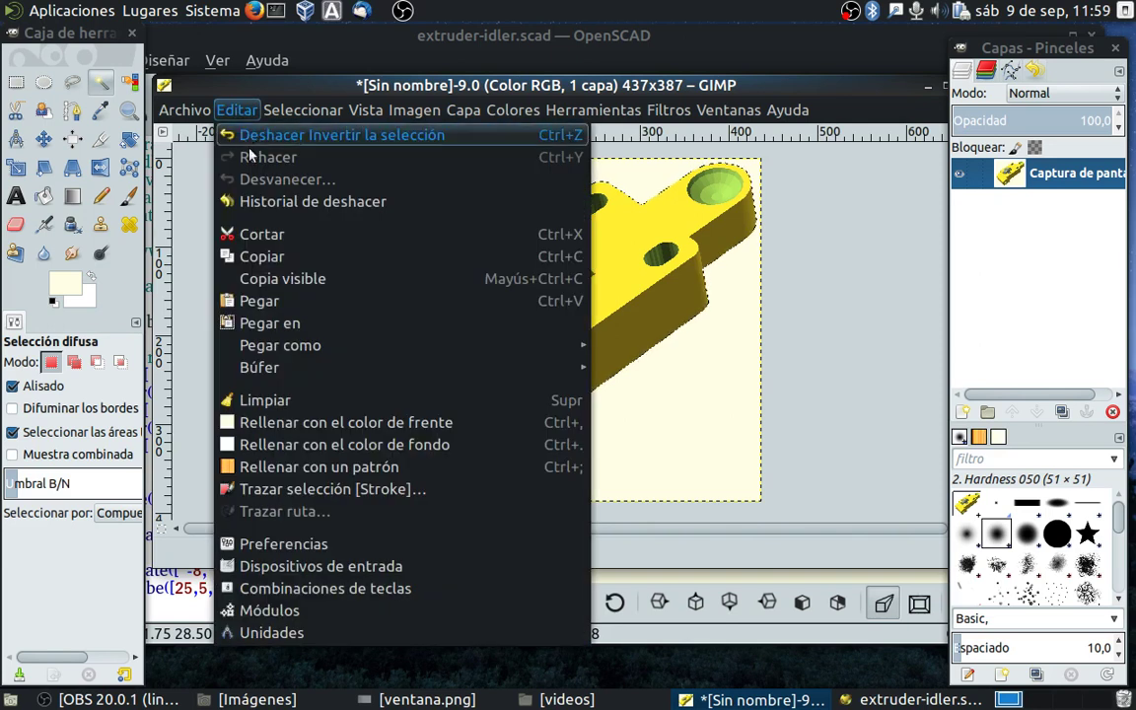
left_click(260, 256)
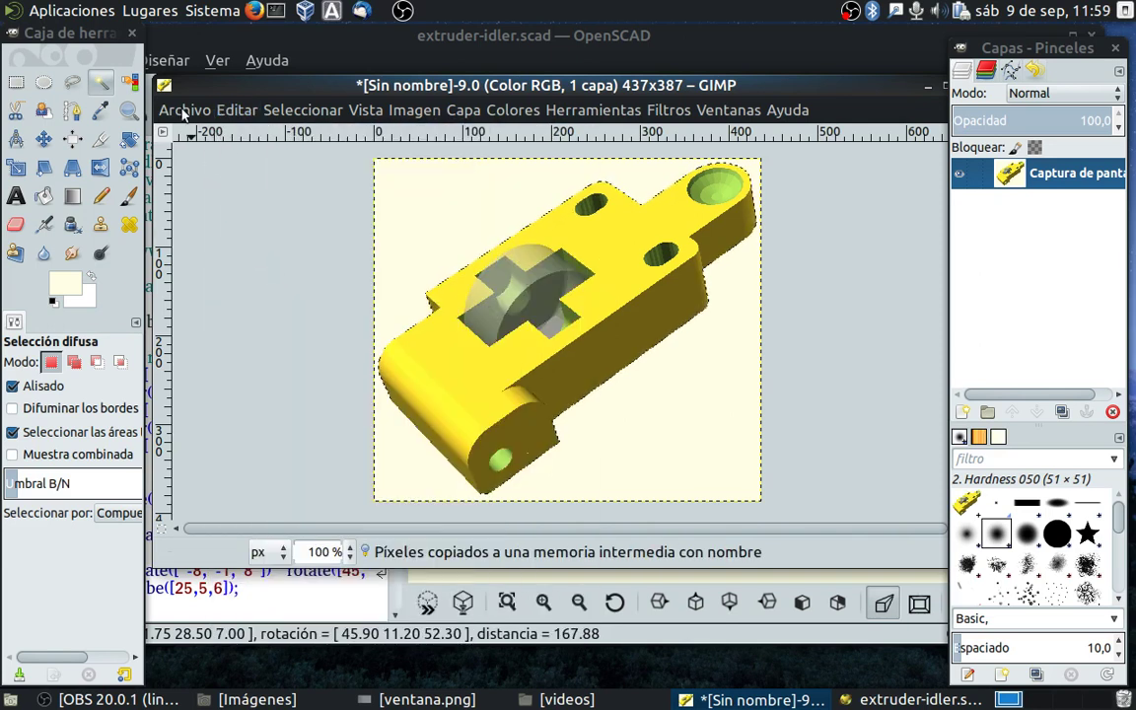
left_click(182, 110)
left_click(201, 134)
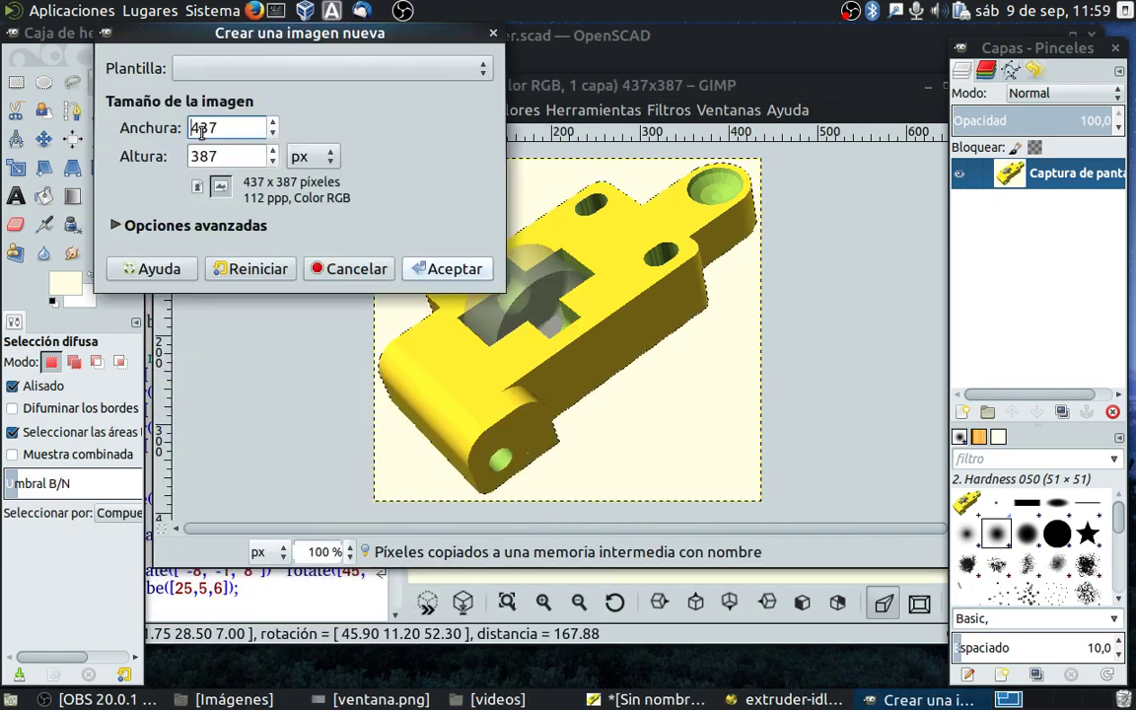
Create a 437×387 image filled with transparency and centre its window.
left_click(115, 226)
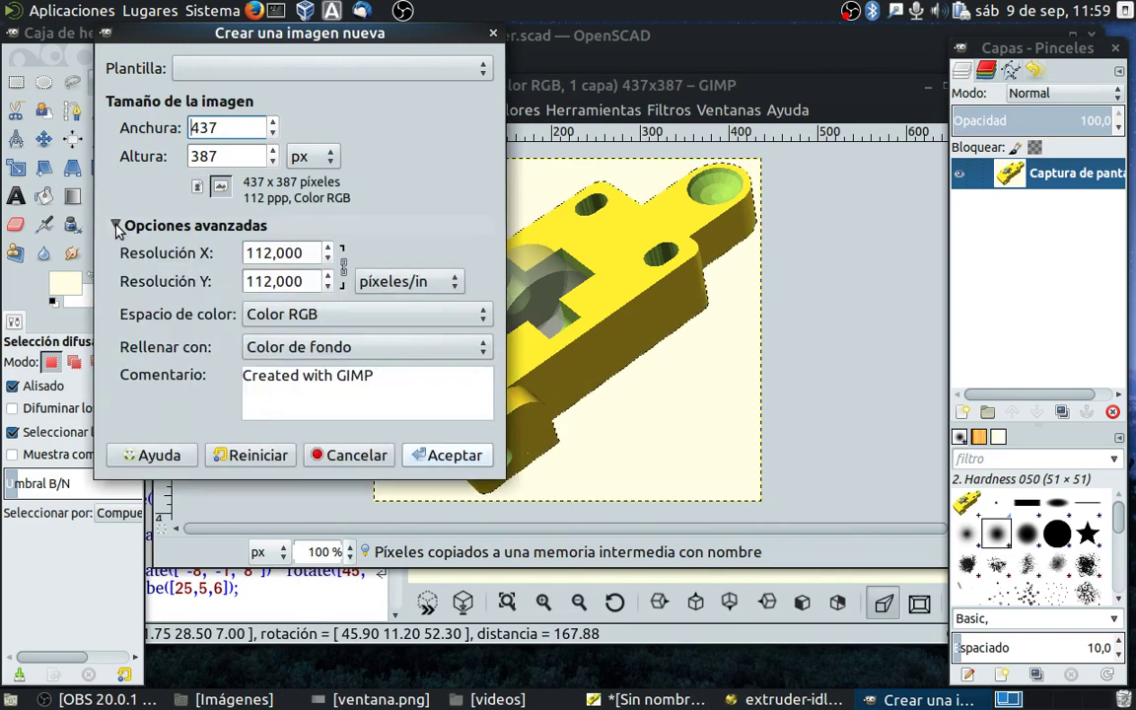
left_click(482, 349)
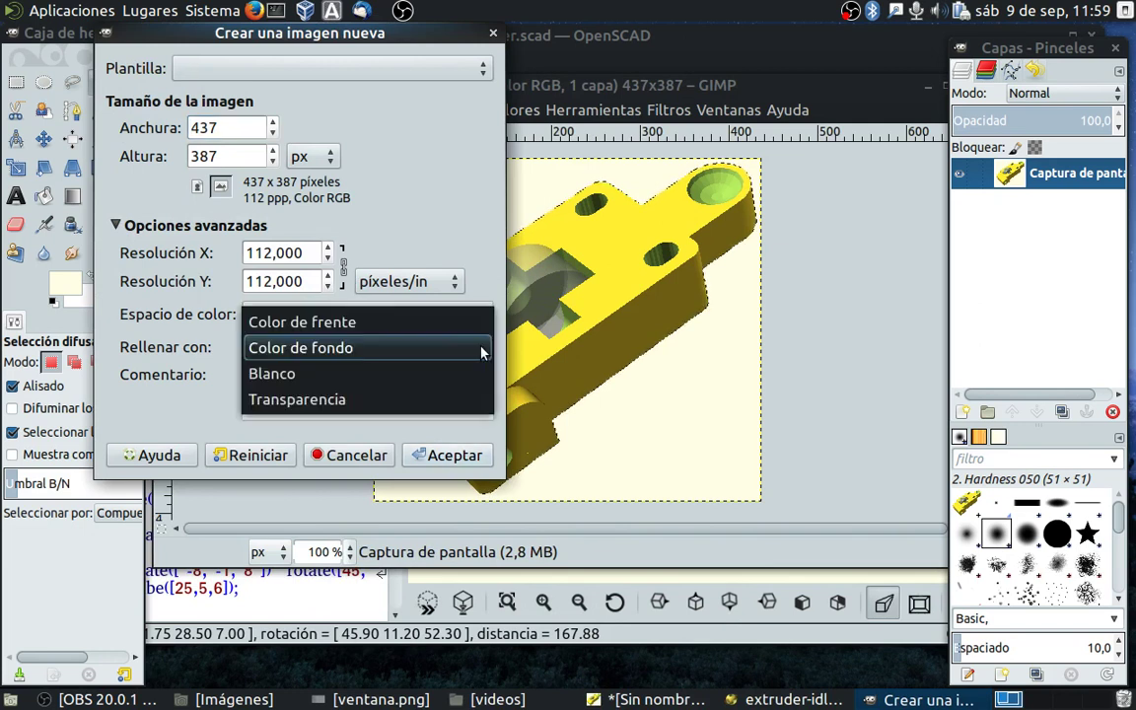
left_click(395, 408)
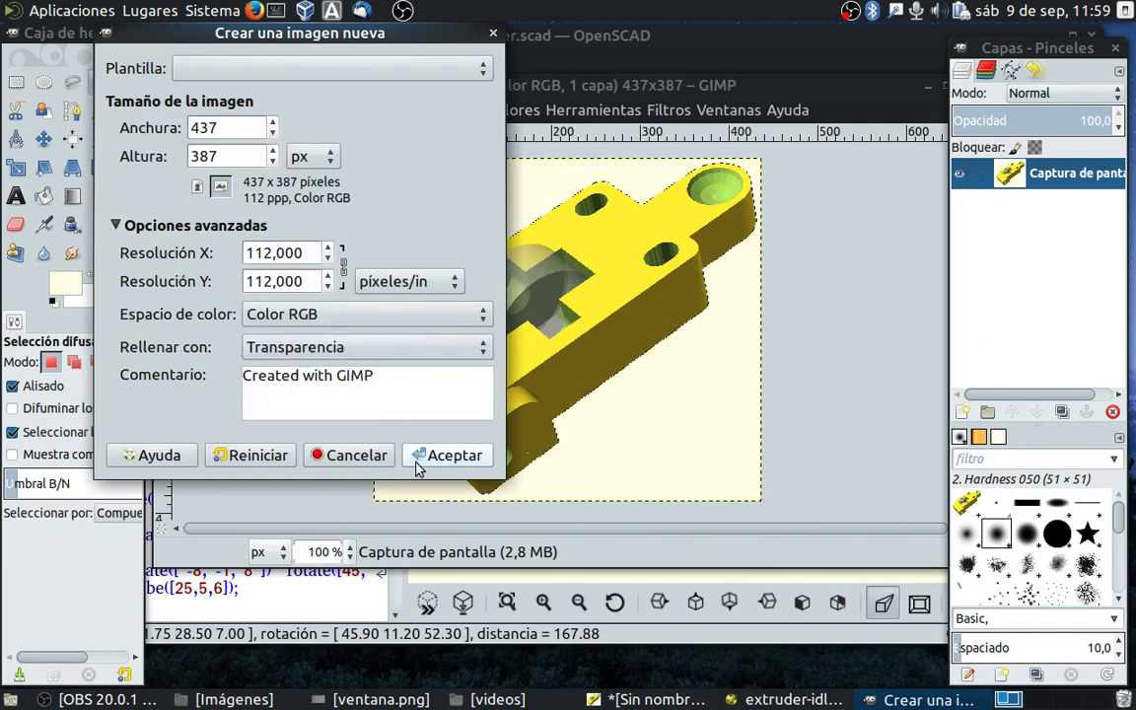
left_click(454, 456)
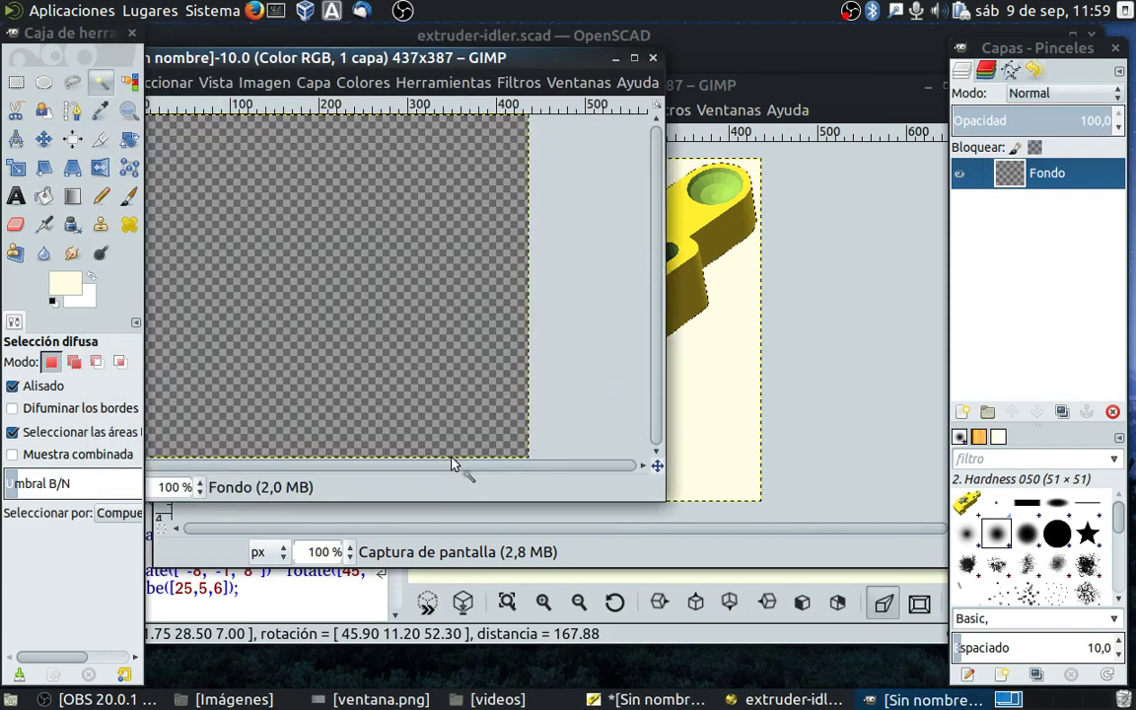
mouse_move(338, 59)
left_mouse_down()
mouse_move(538, 126)
mouse_move(499, 325)
mouse_move(518, 137)
mouse_move(542, 131)
left_mouse_up()
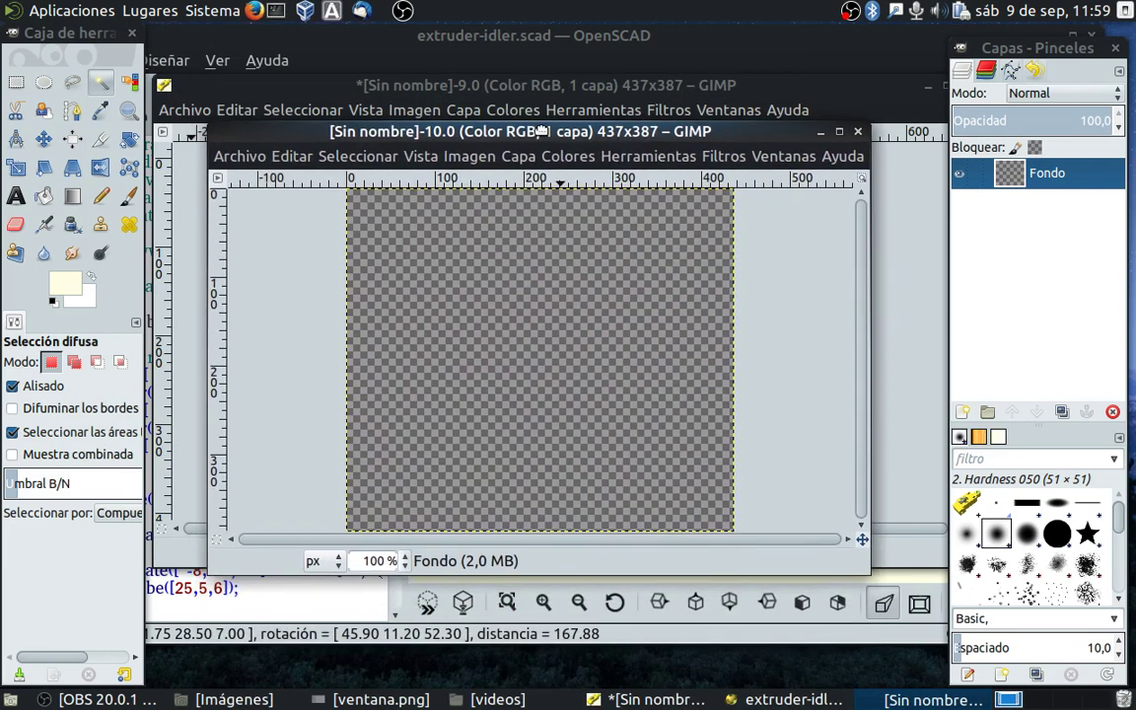
Paste the copied yellow part and anchor it onto the Fondo layer.
left_click(301, 157)
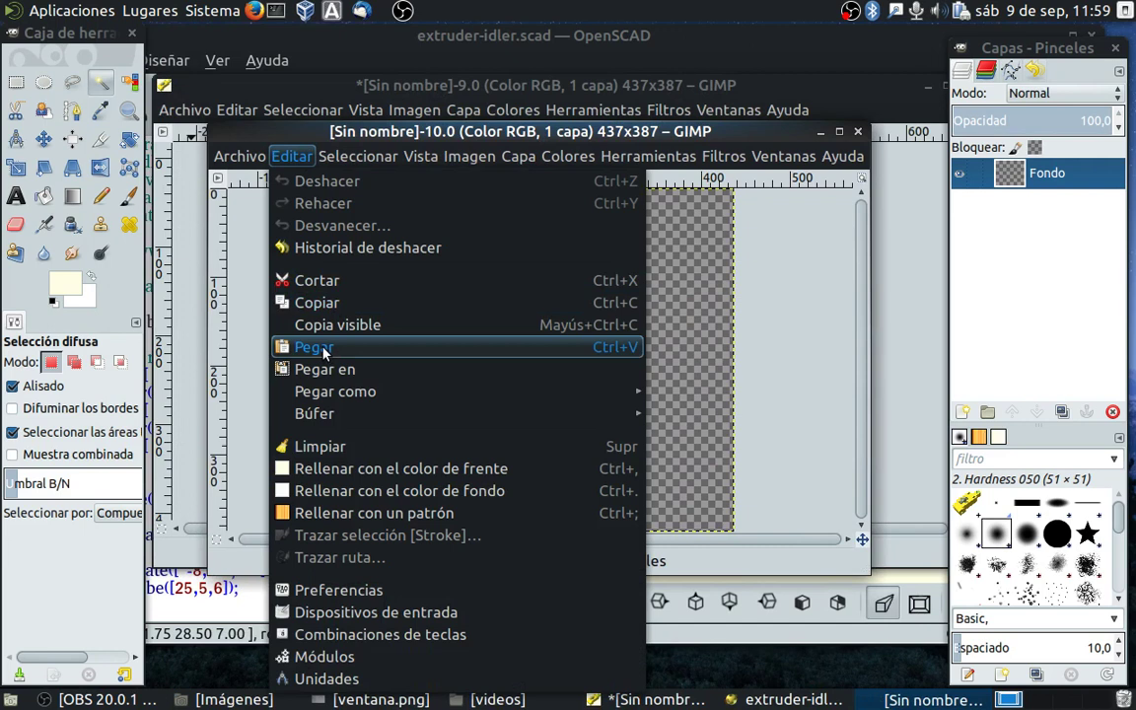
left_click(314, 347)
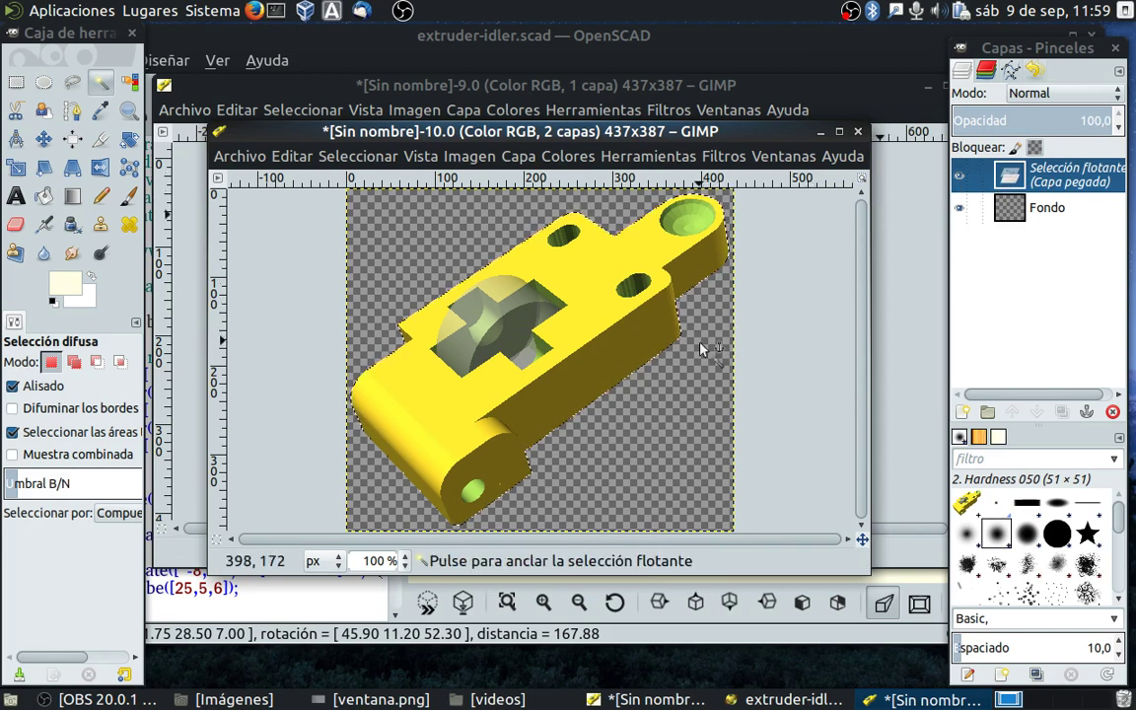
left_click(660, 413)
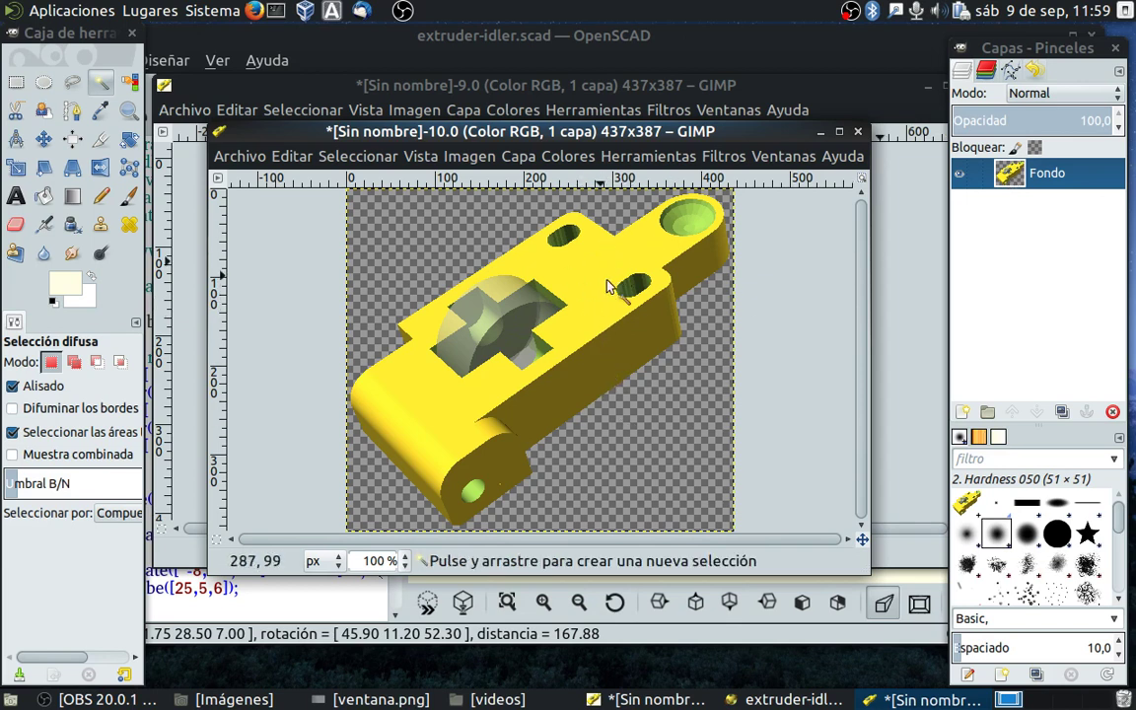
Export the image as pieza_normal.png into Imágenes, then switch to workspace 2.
left_click(238, 157)
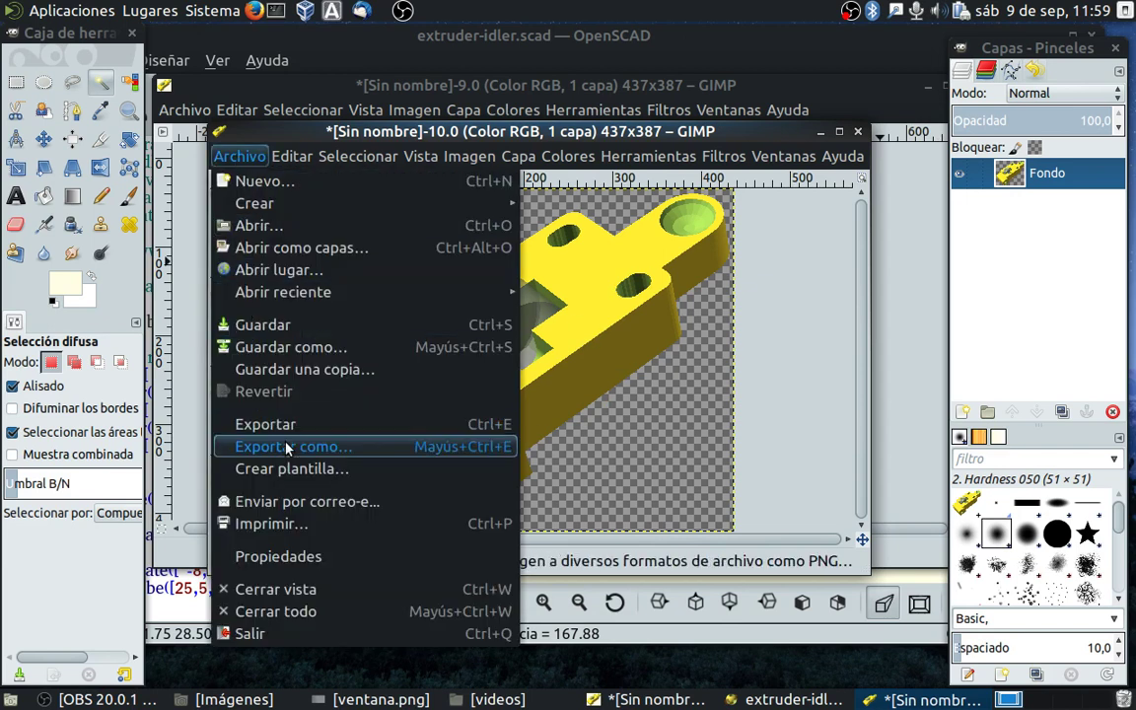
left_click(286, 449)
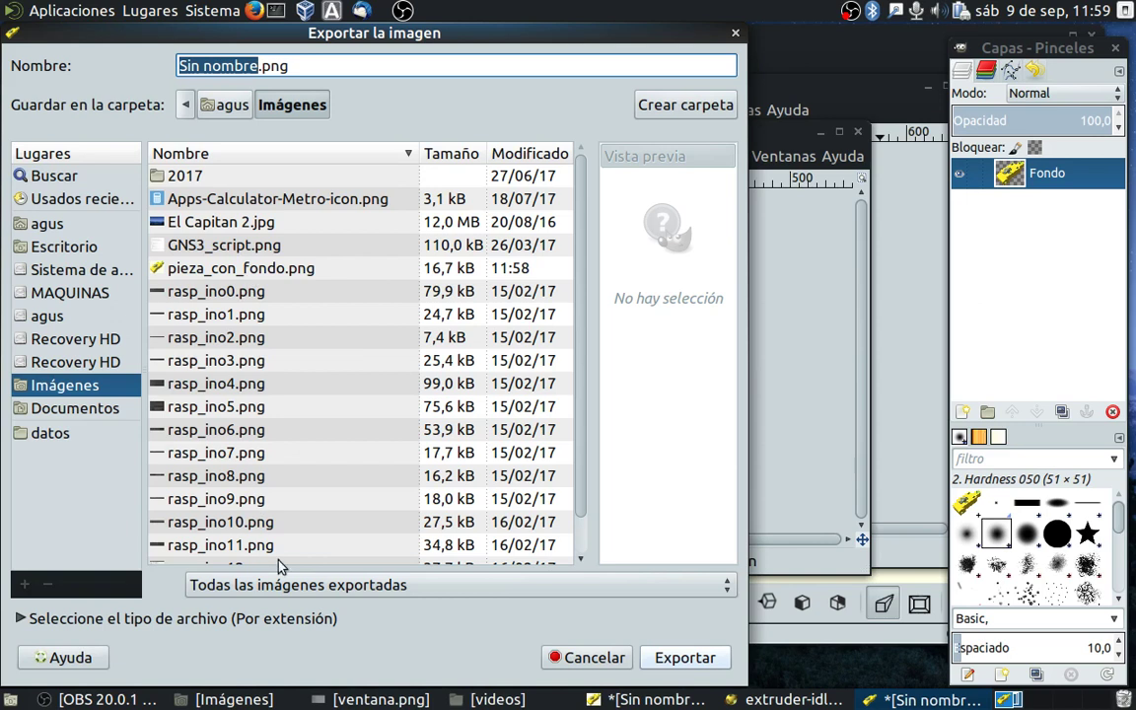
key("BackSpace")
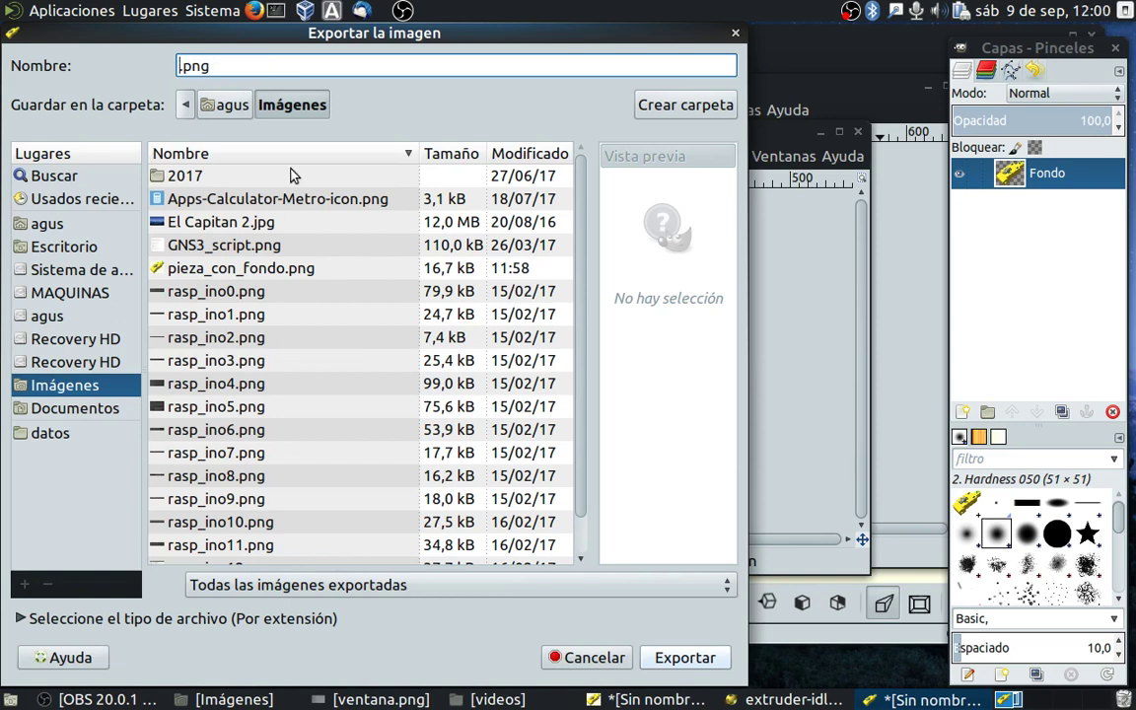
type("pieza")
type("_normal")
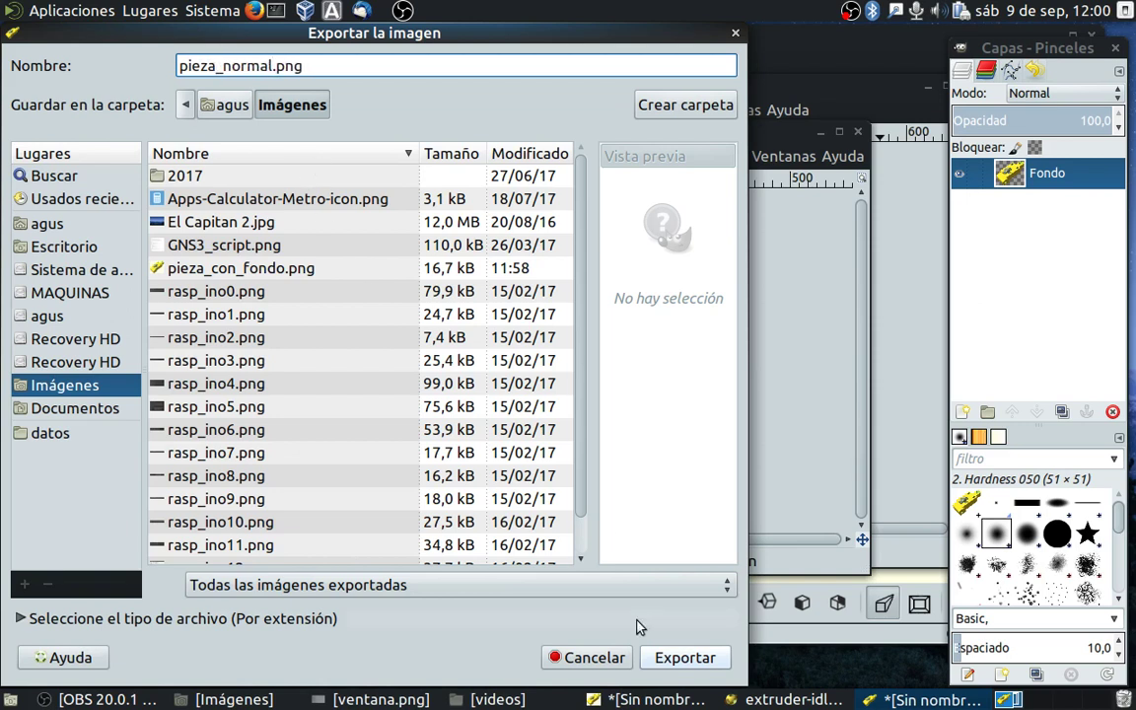
left_click(679, 670)
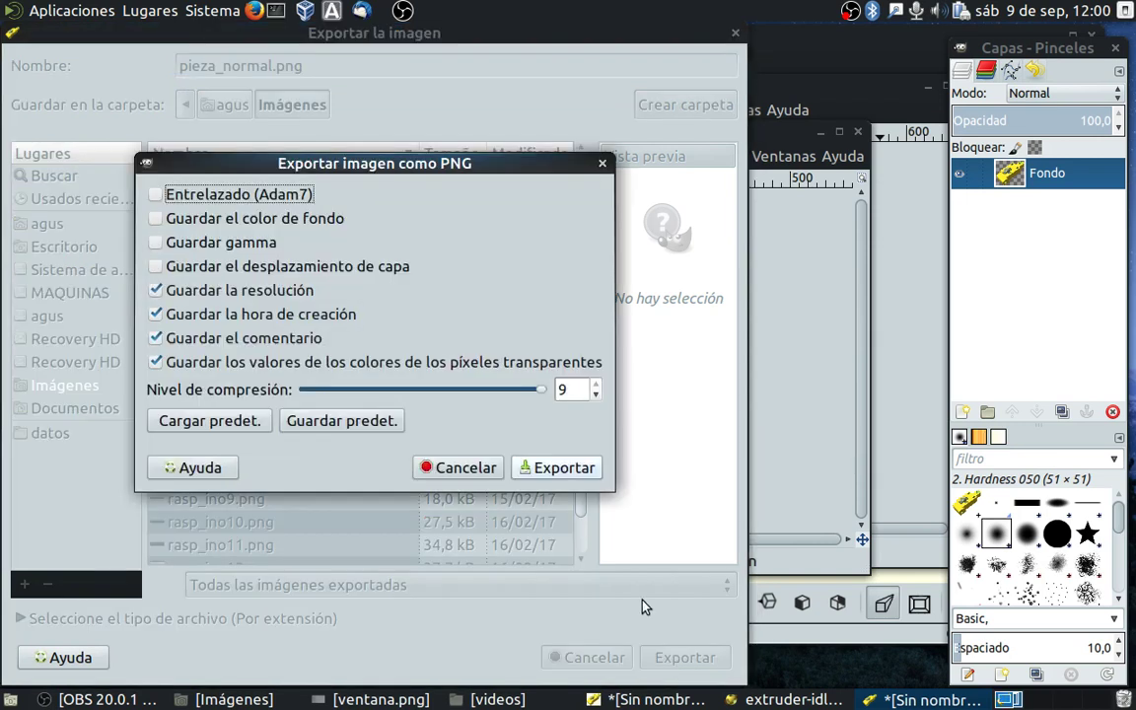
left_click(544, 470)
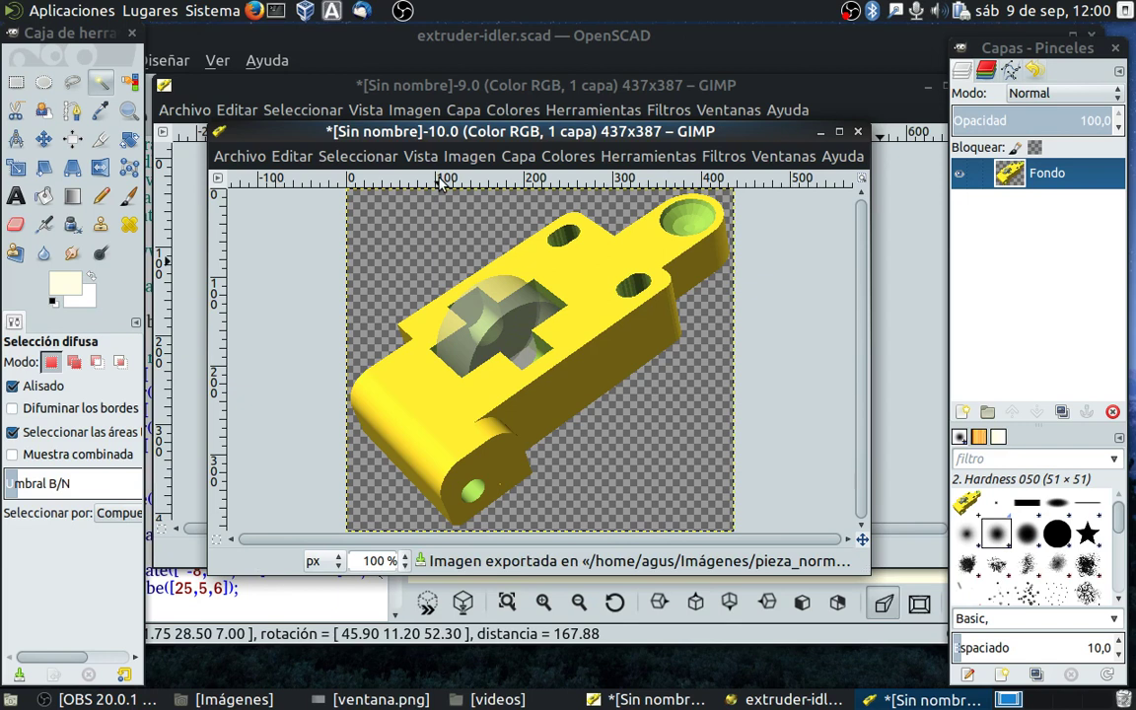
left_click(1040, 698)
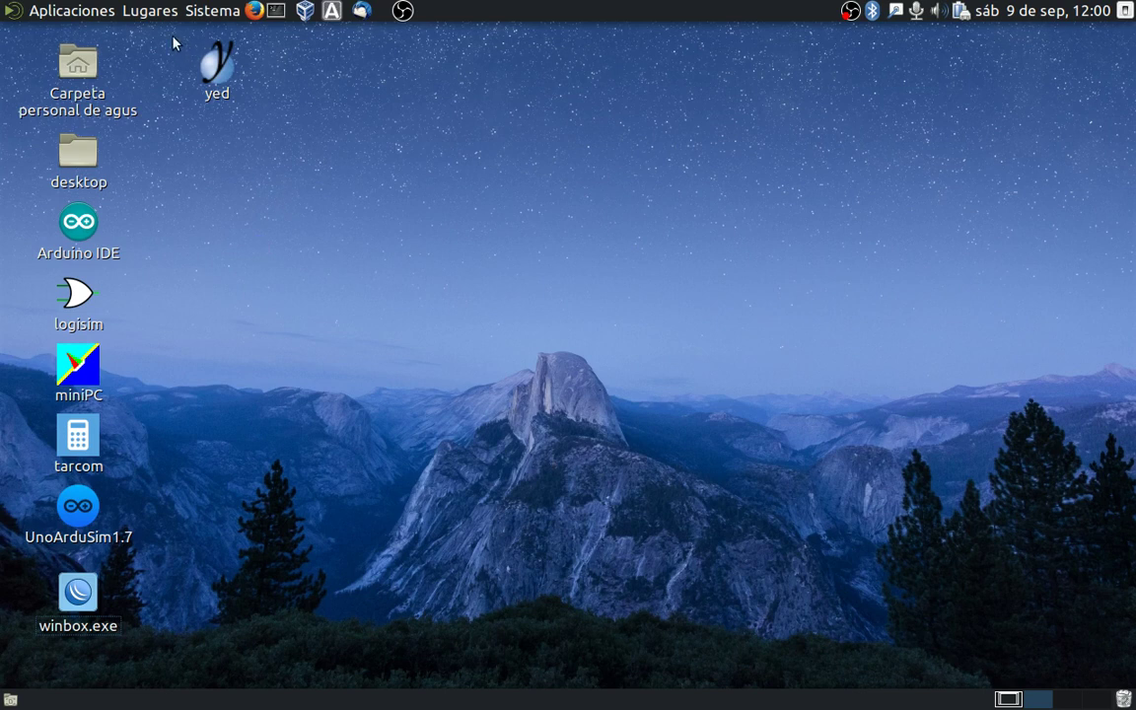
Open the home folder in Caja and go to the Imágenes folder.
left_click(146, 11)
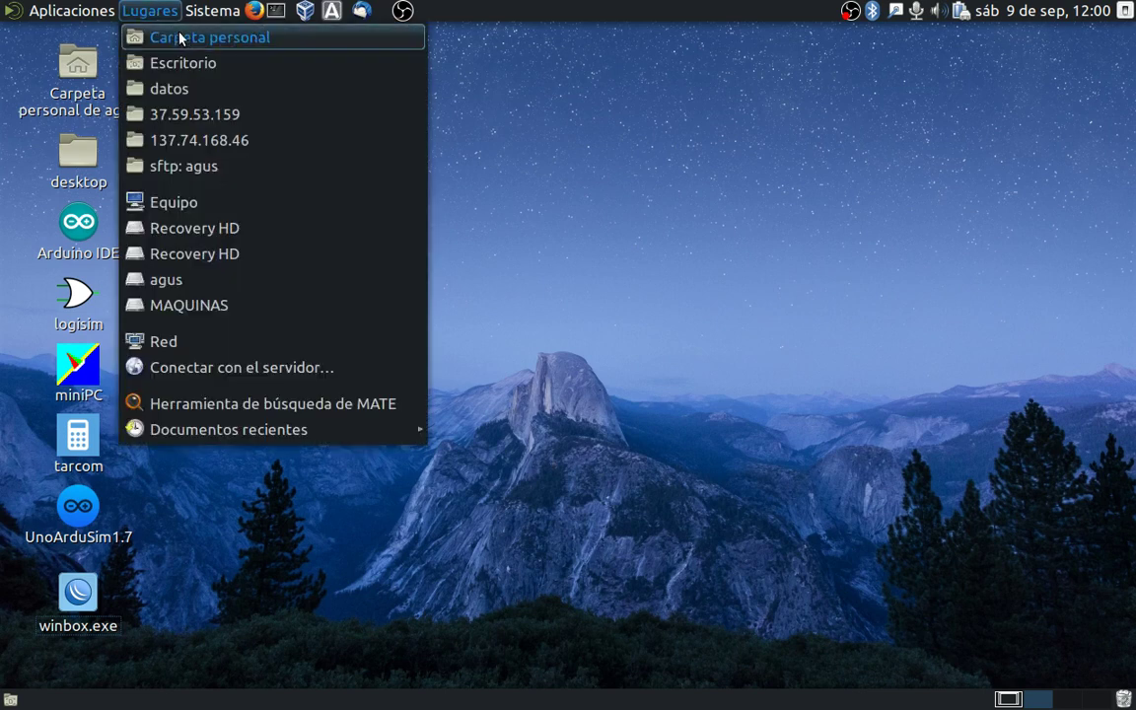
left_click(181, 37)
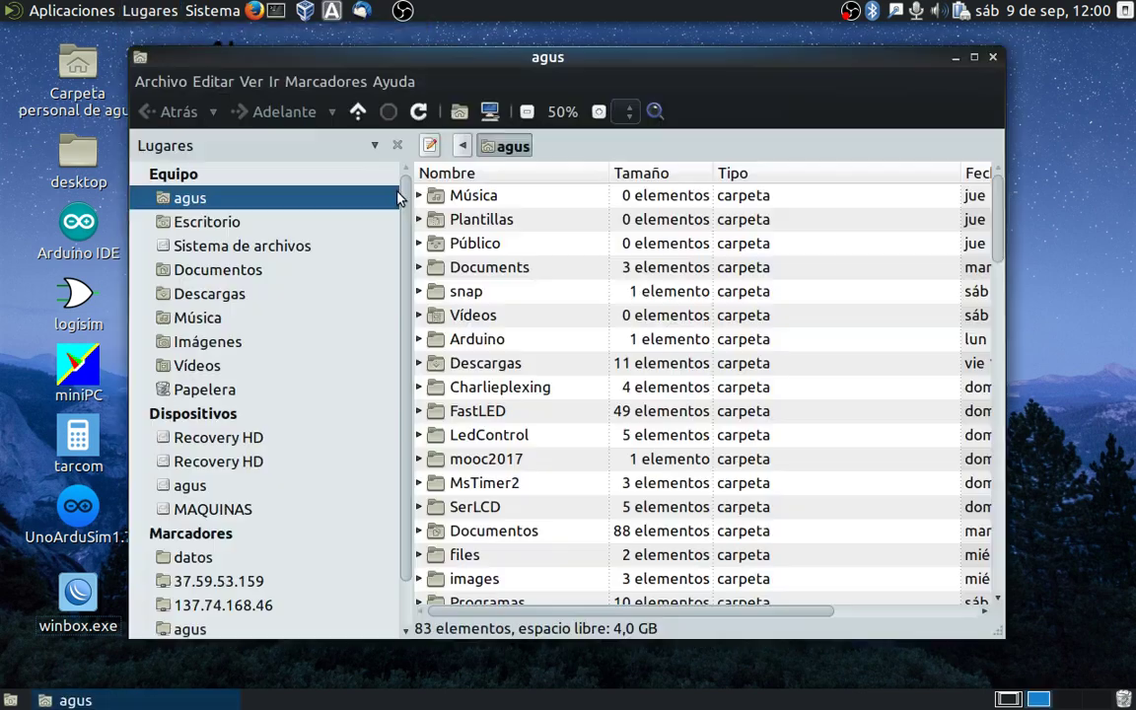
left_click(205, 341)
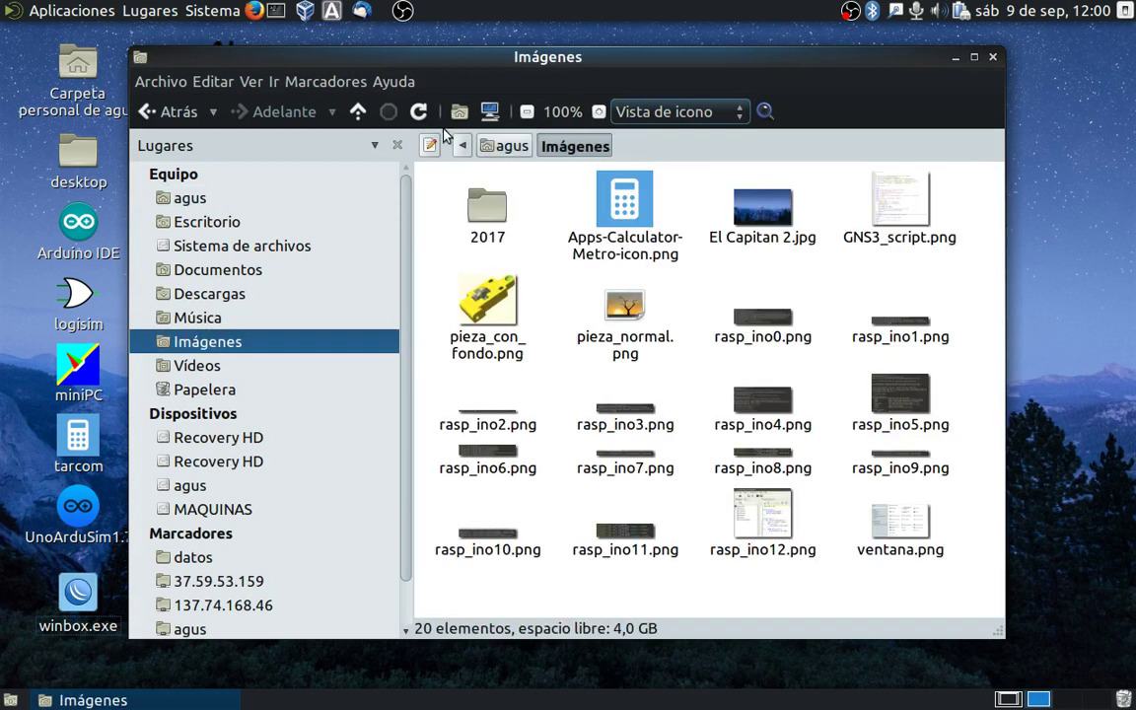
left_click_drag(456, 72, 543, 75)
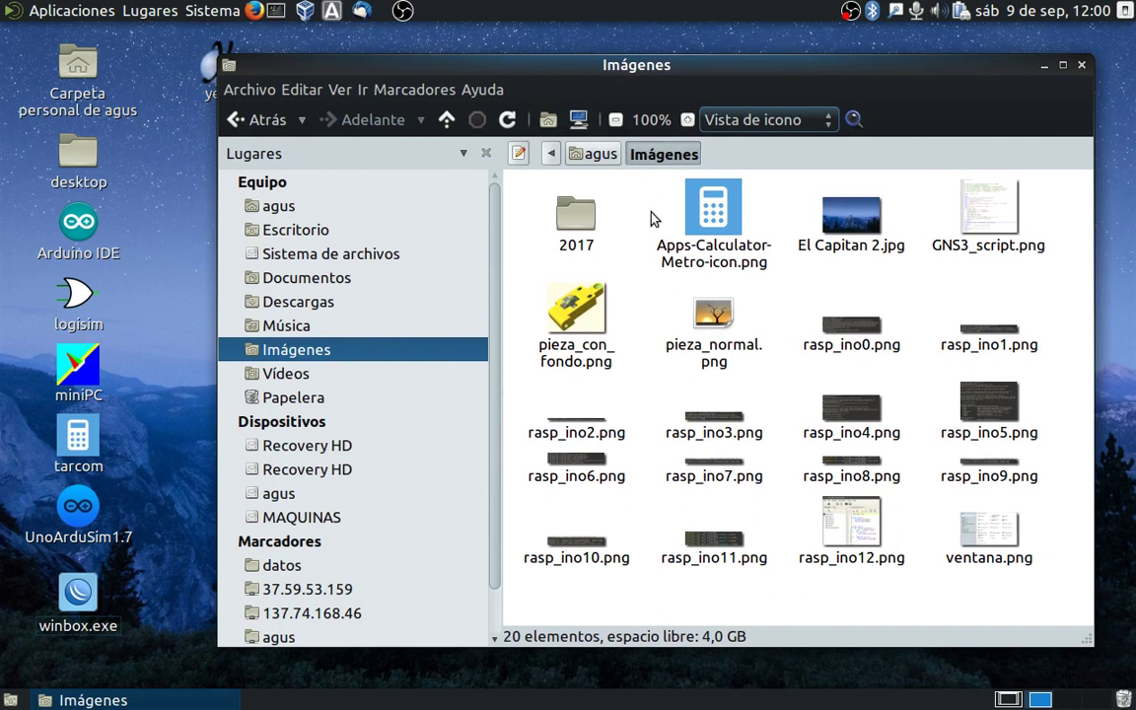
Browse the home folder listing, then return to Imágenes showing both exported PNGs.
left_click(597, 154)
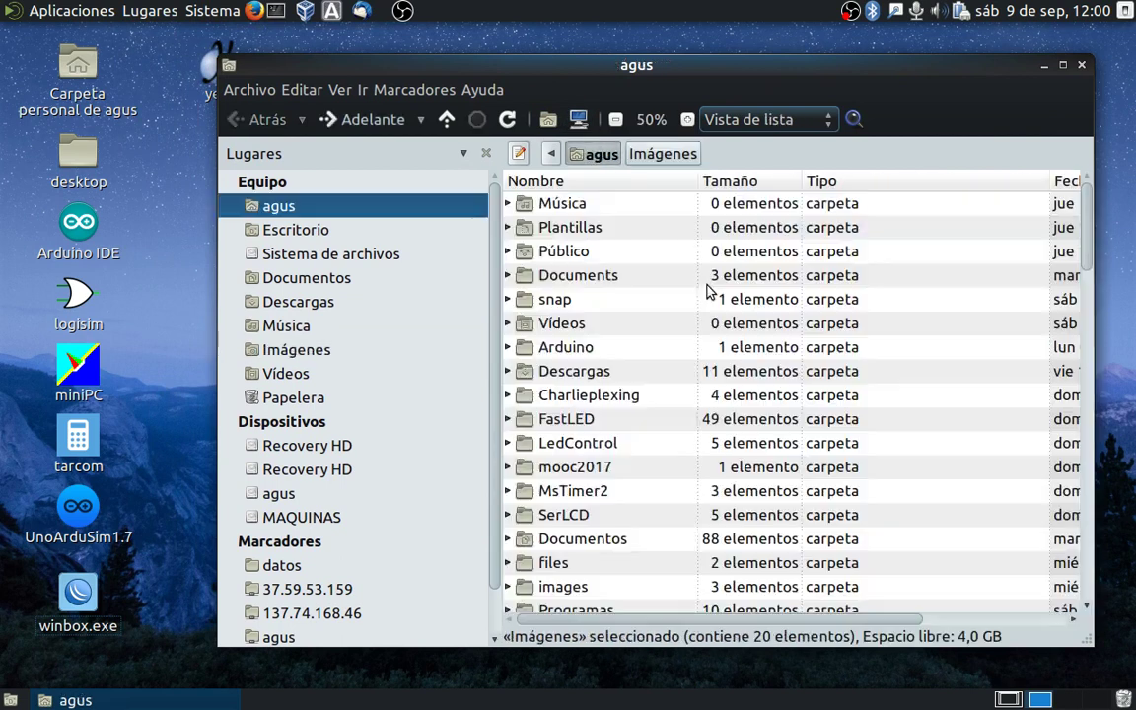
scroll(756, 326, "down", 5)
scroll(756, 327, "down", 4)
scroll(756, 326, "down", 5)
scroll(756, 327, "down", 5)
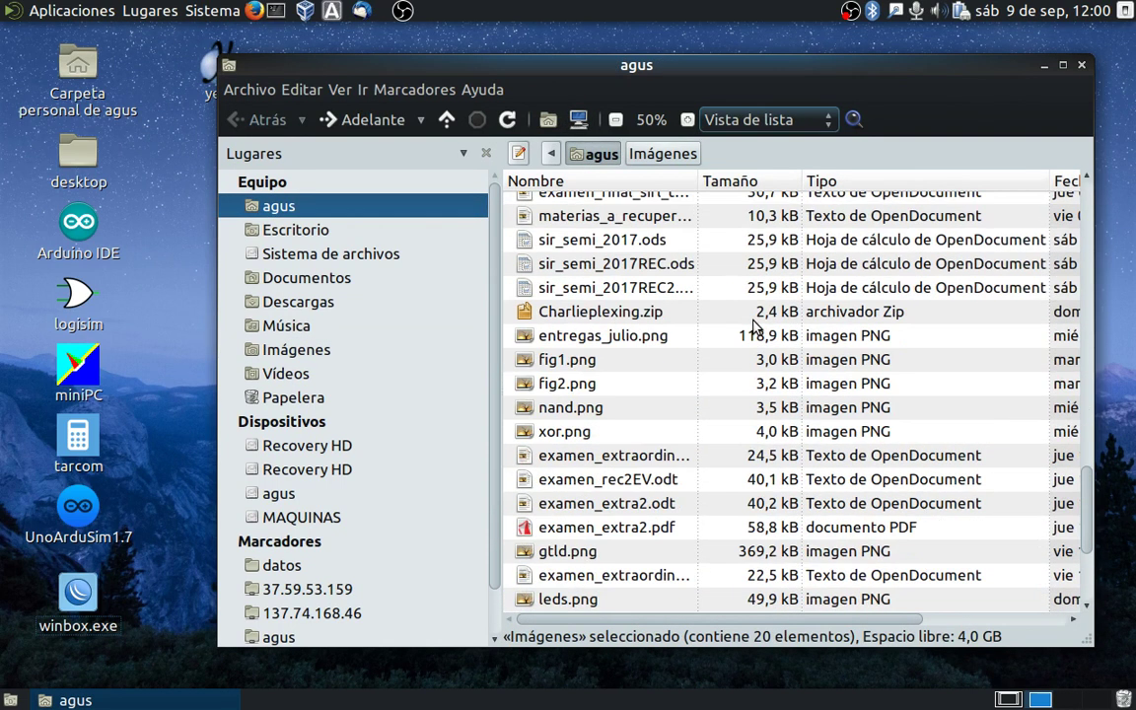
scroll(756, 326, "down", 1)
scroll(756, 327, "down", 3)
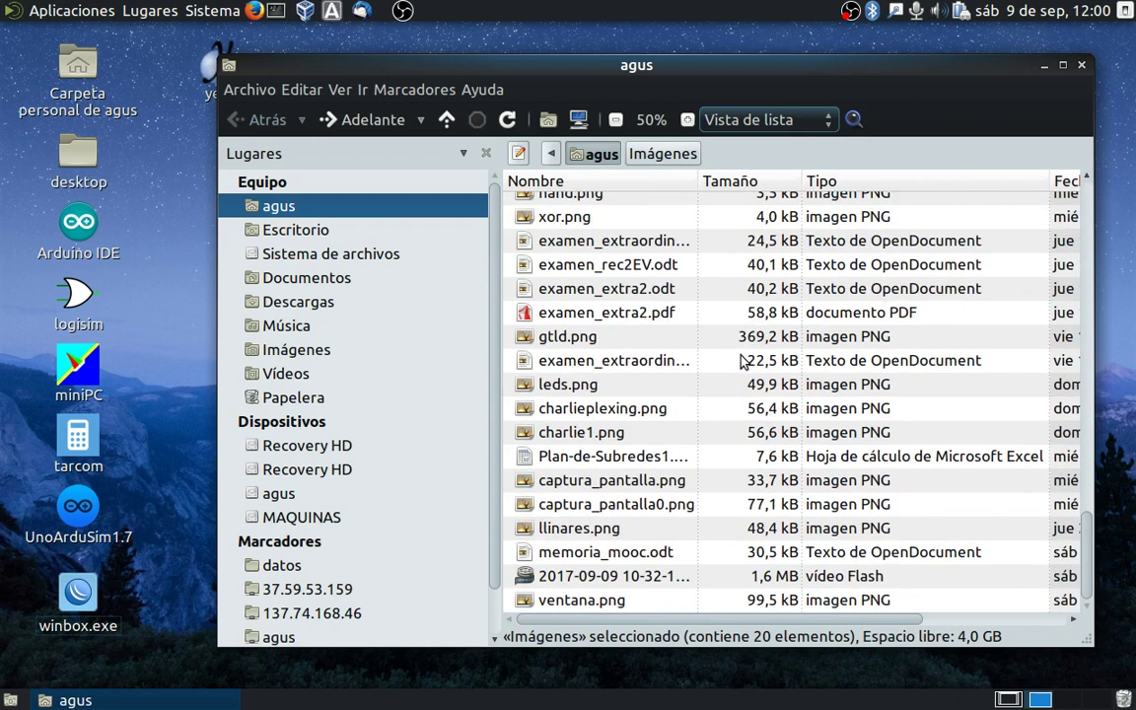
scroll(741, 361, "up", 1)
scroll(741, 362, "down", 1)
left_click(275, 357)
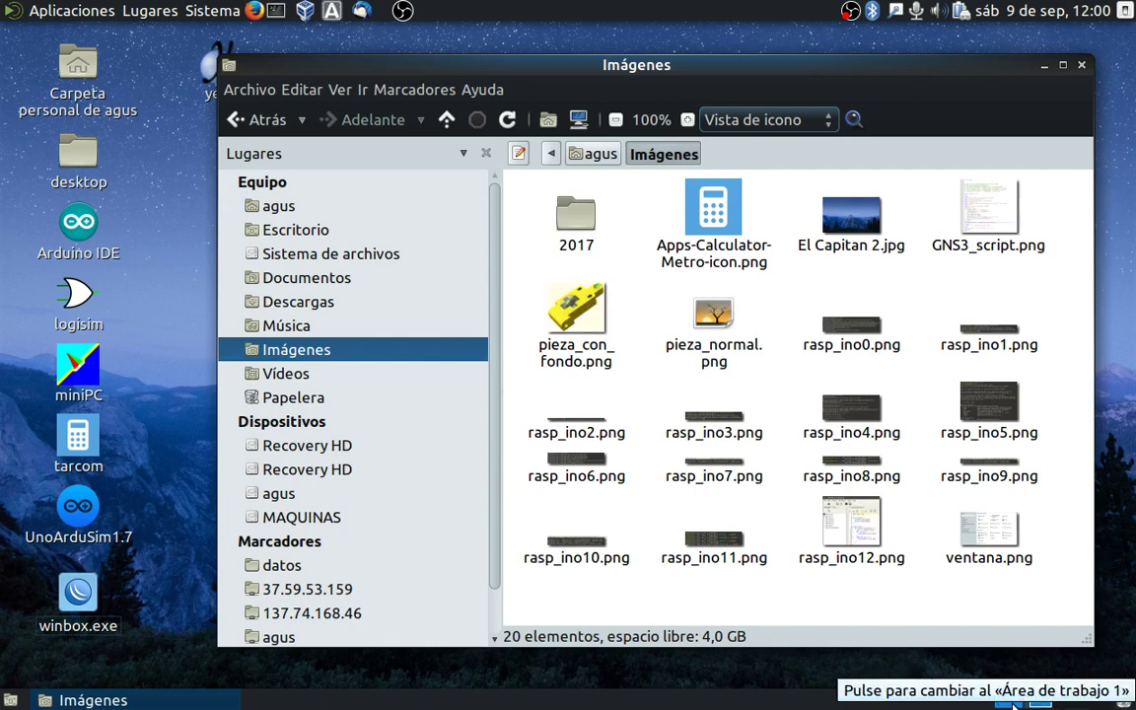
Re-export the image over pieza_normal.png in Imágenes, accepting the replace and PNG defaults.
left_click(1014, 701)
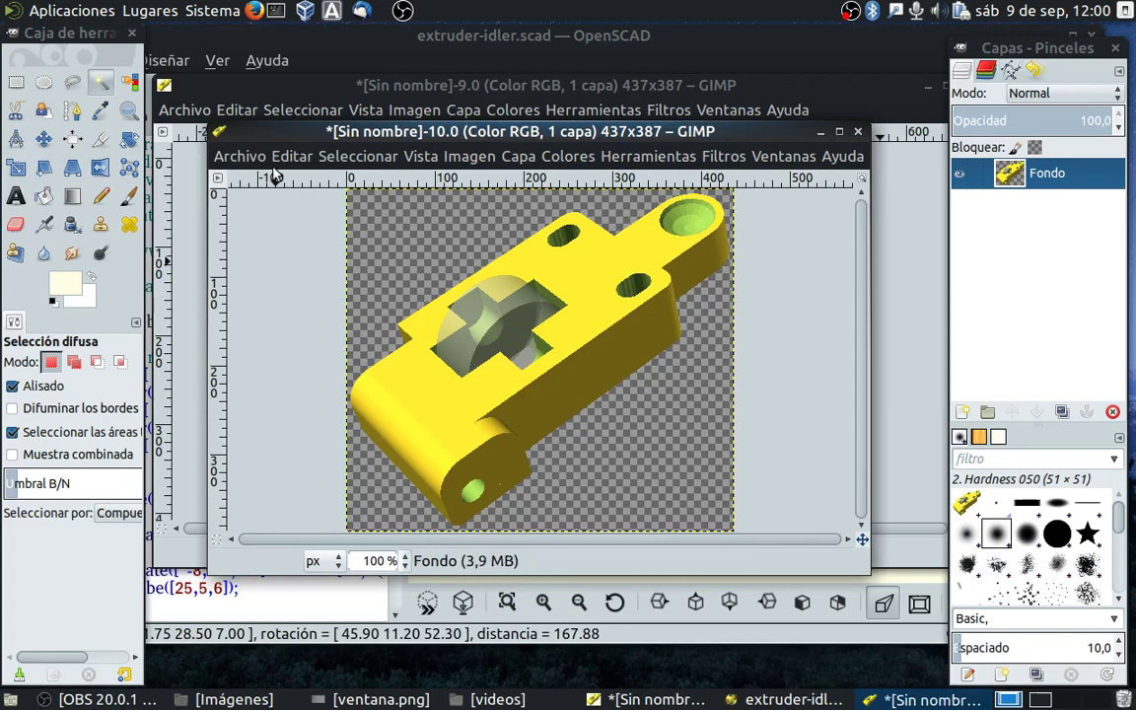
left_click(252, 158)
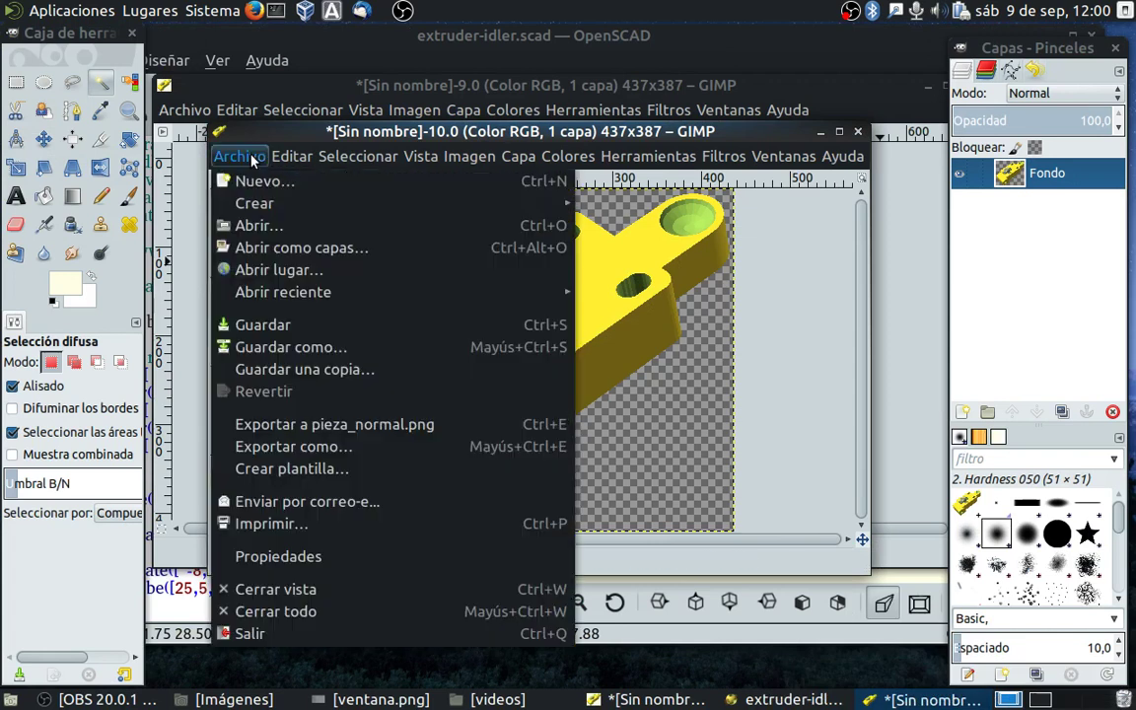
left_click(289, 452)
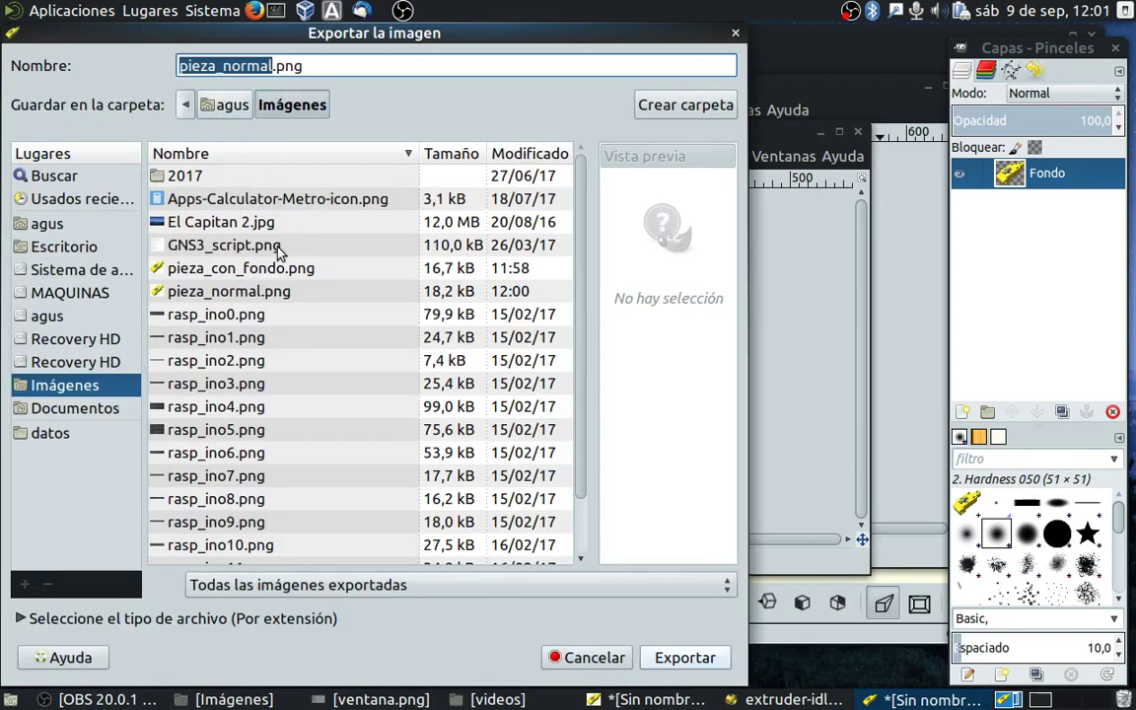
left_click(698, 668)
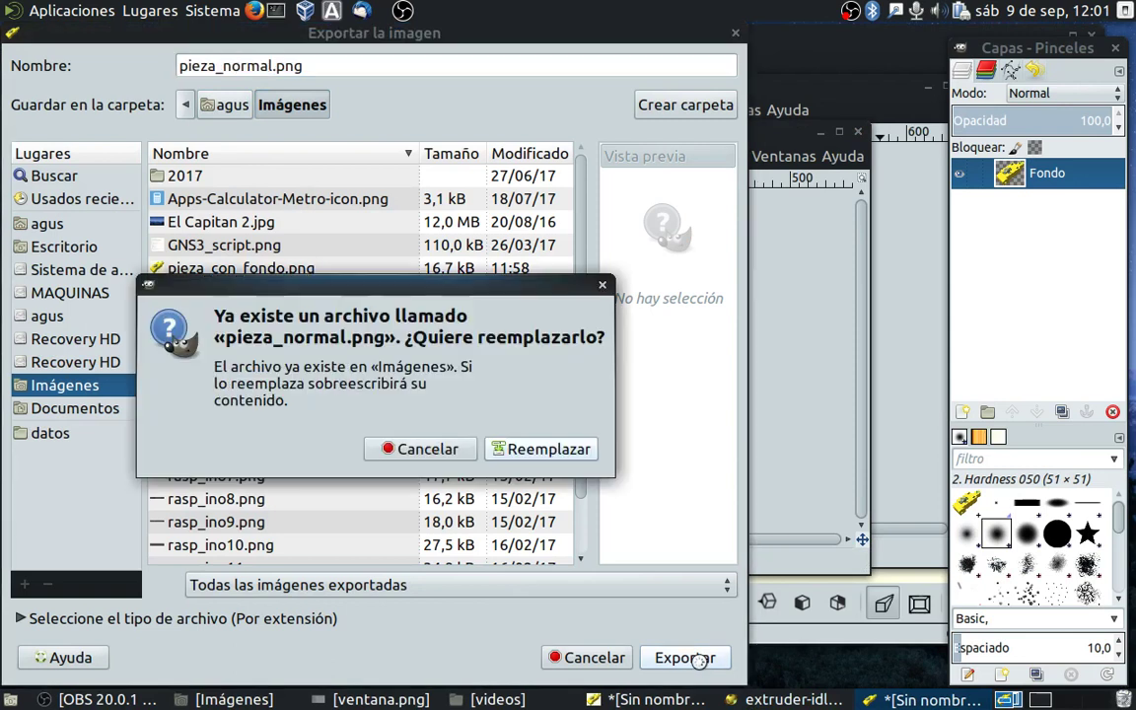
left_click(515, 456)
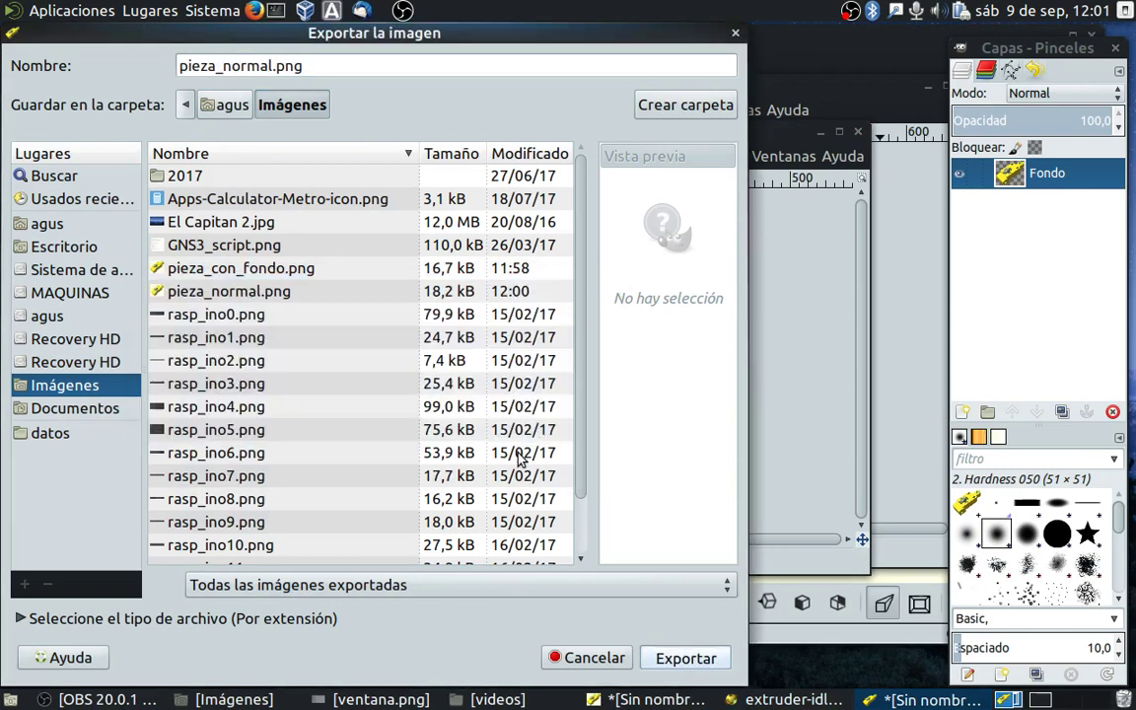
left_click(569, 478)
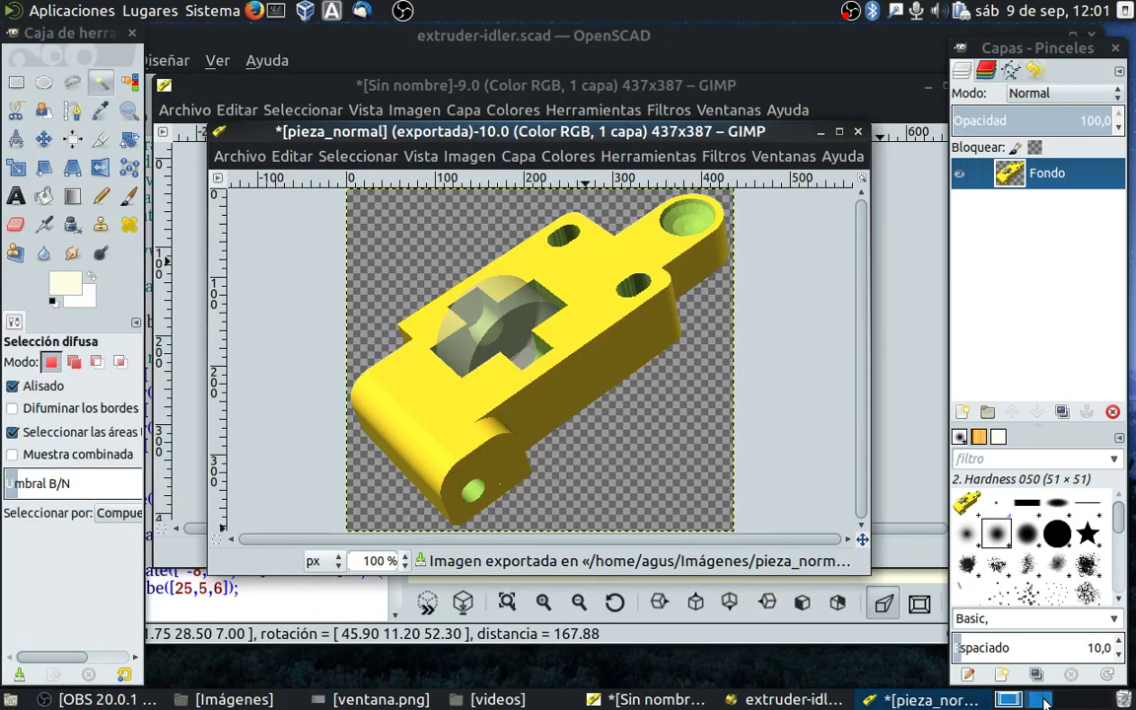
Drag pieza_con_fondo.png and pieza_normal.png from the Imágenes window onto the desktop.
key("ctrl+alt+Right")
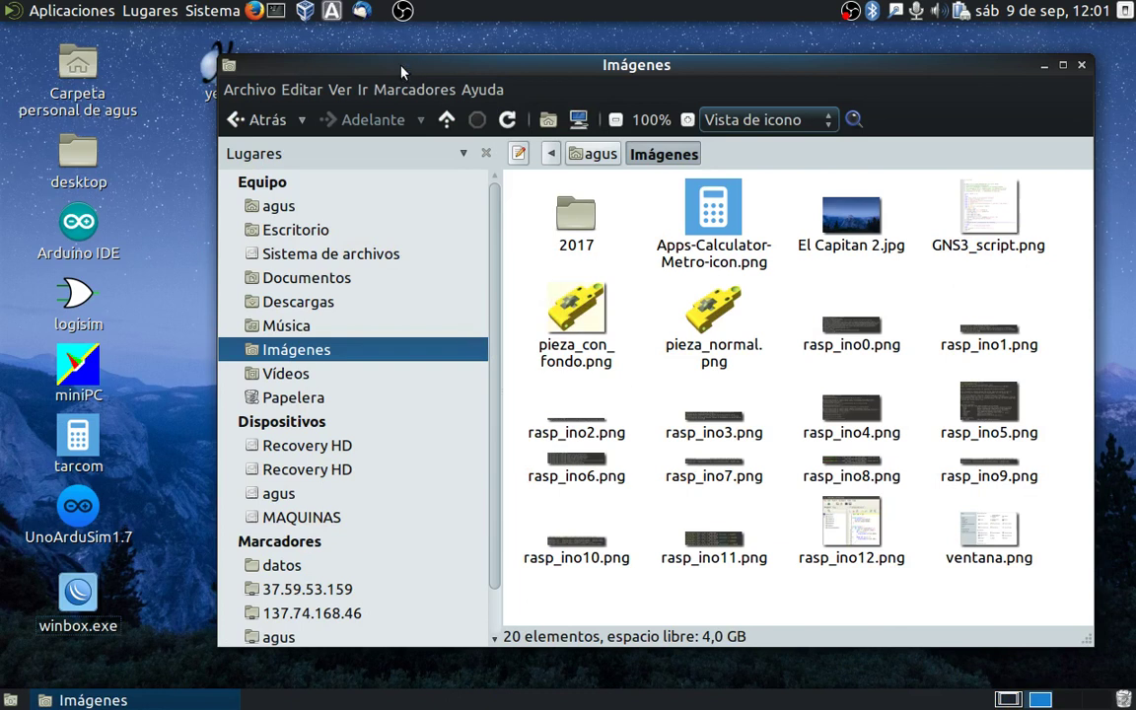
left_click_drag(402, 71, 470, 52)
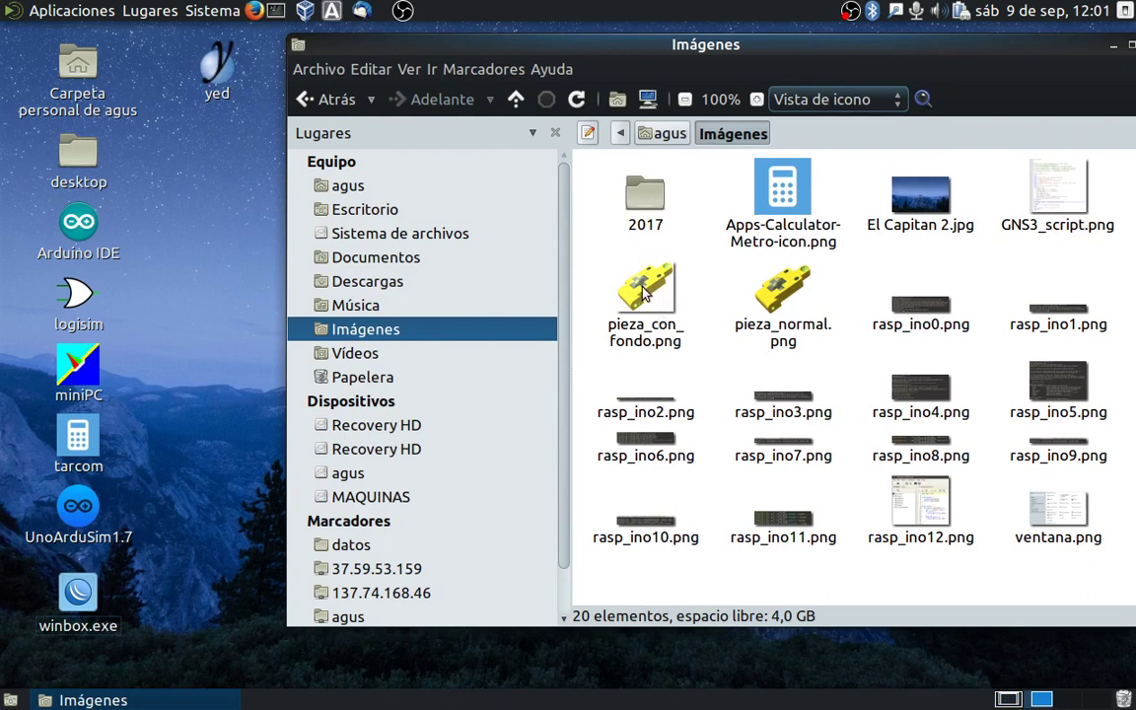
left_click_drag(643, 290, 221, 191)
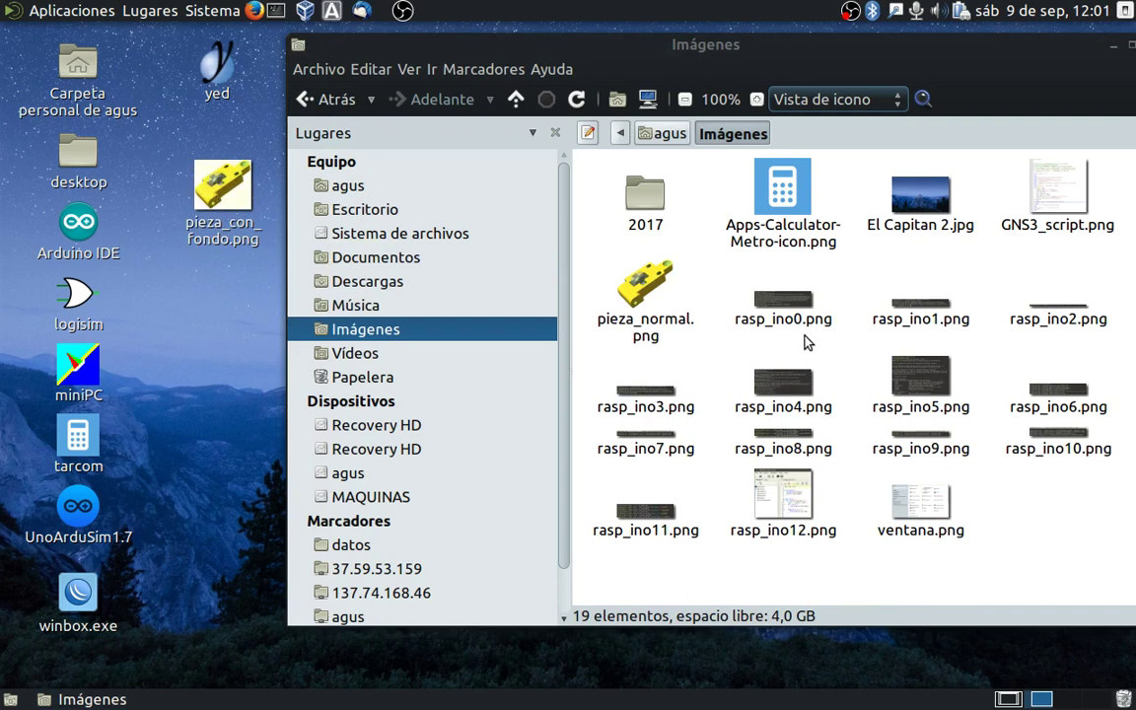
left_click_drag(650, 288, 213, 295)
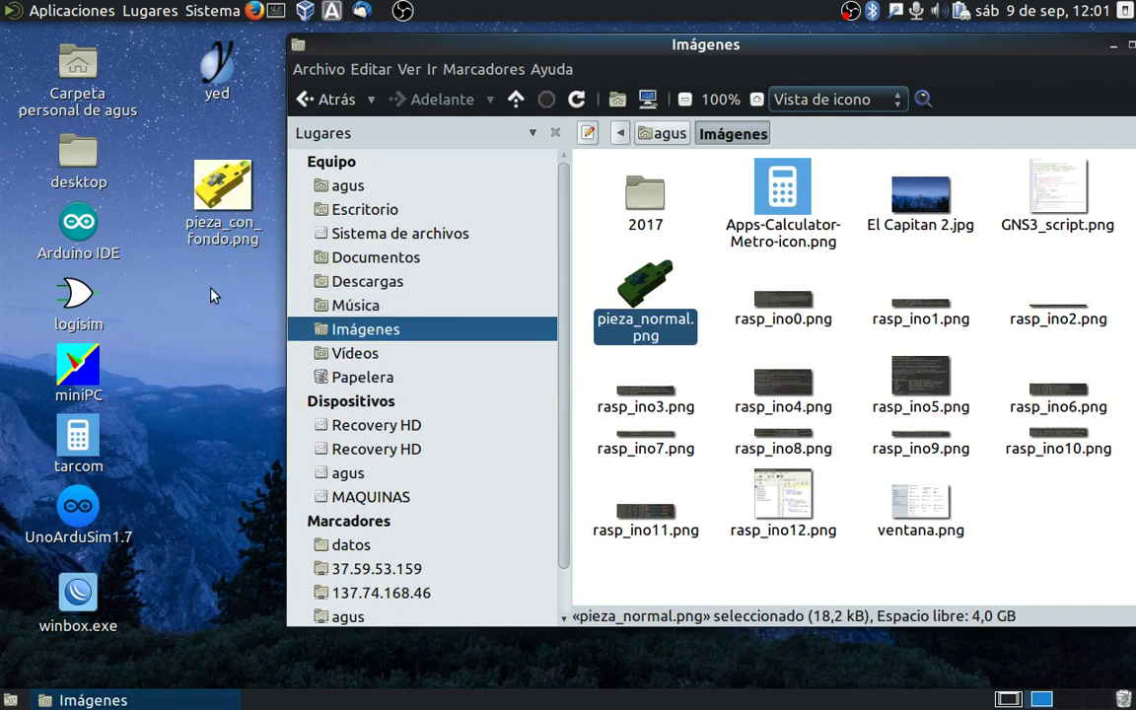
Place the pieza_normal.png icon near the top of the desktop.
left_click(250, 316)
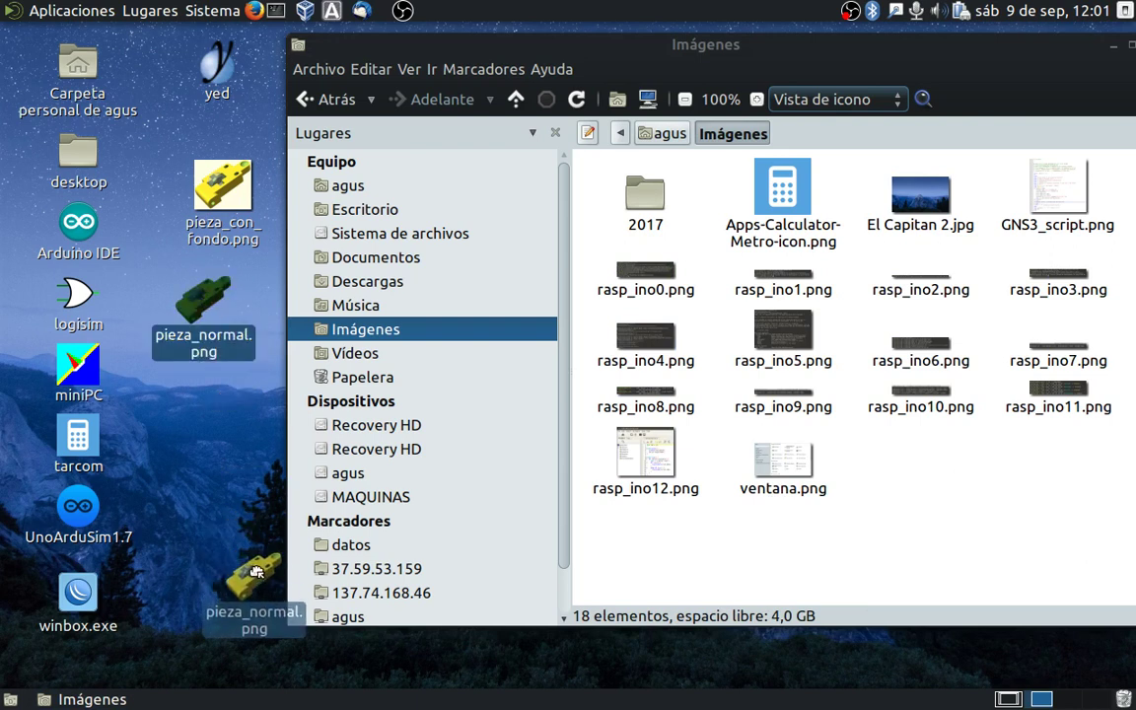
left_click_drag(204, 296, 269, 597)
left_click_drag(451, 44, 745, 85)
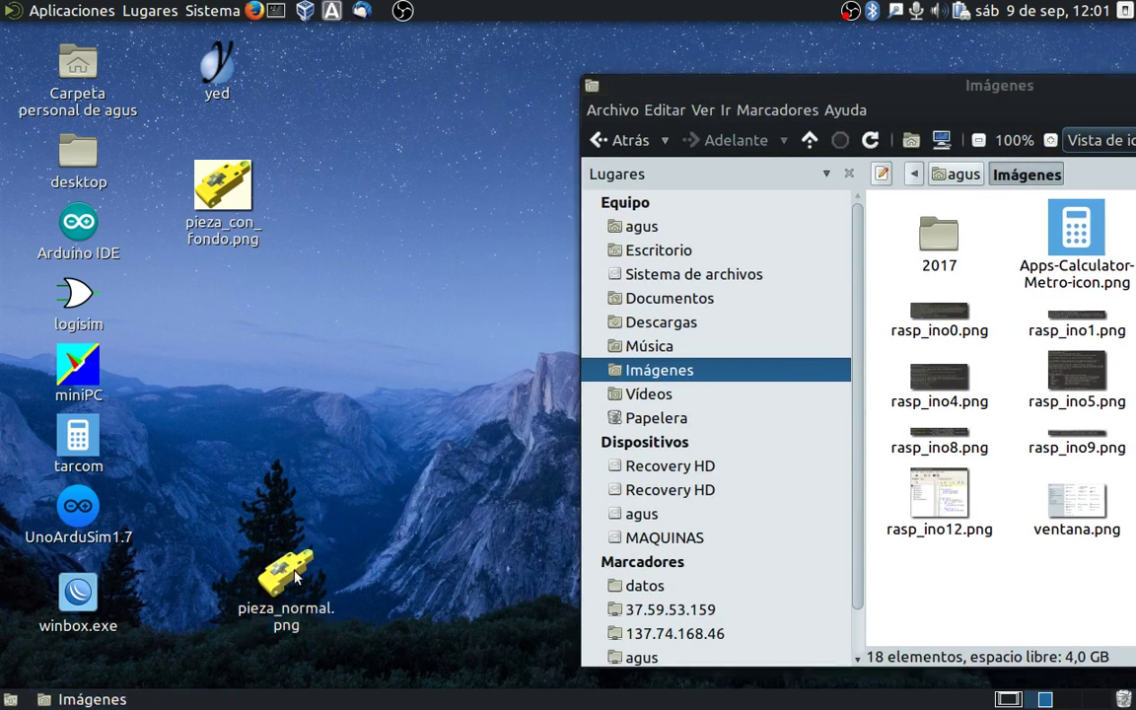
left_click_drag(296, 577, 356, 129)
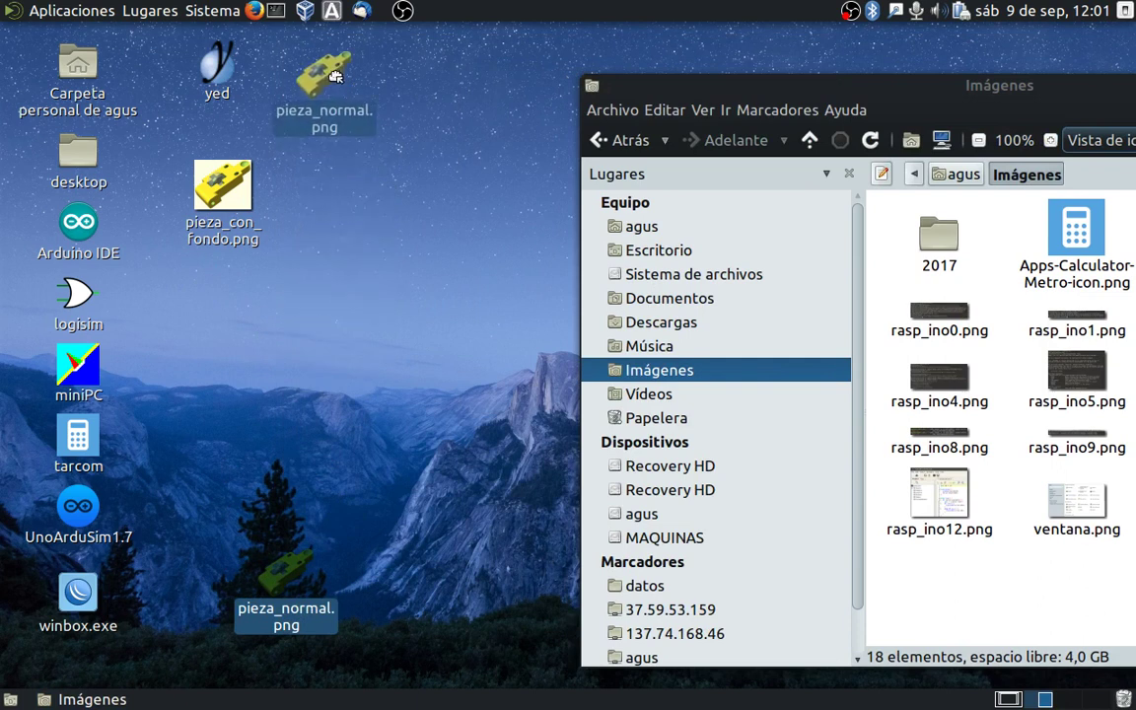
left_click(382, 179)
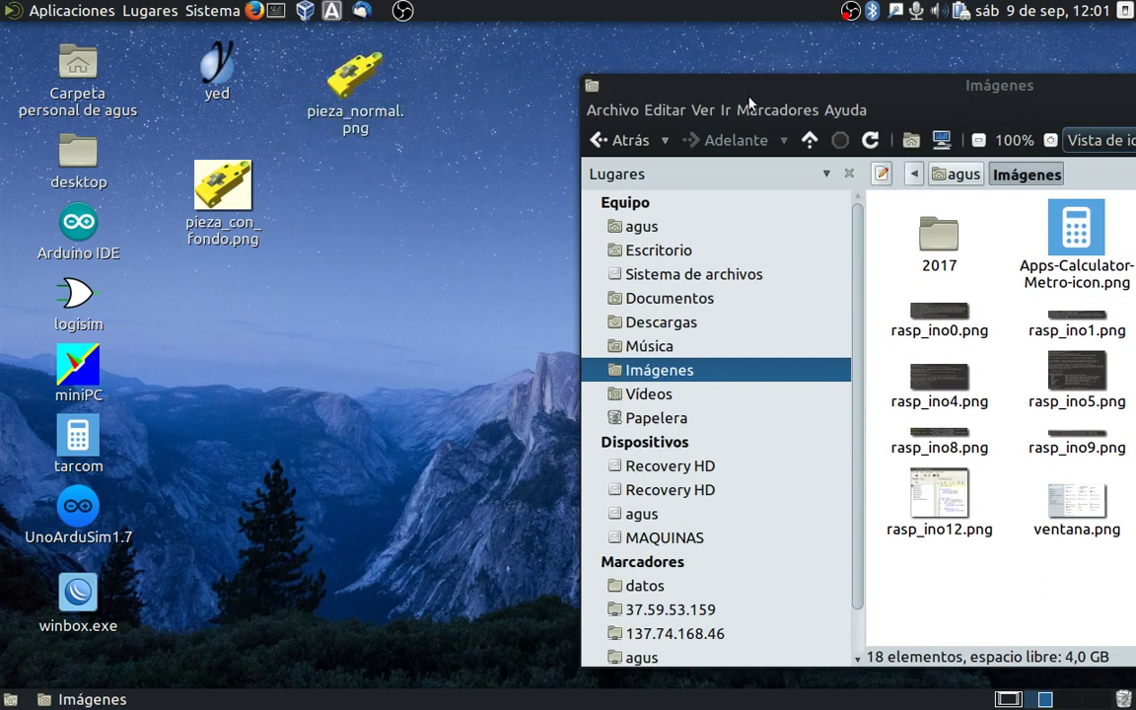
Reposition the Imágenes window and return to the GIMP and OpenSCAD workspace.
left_click_drag(752, 96, 409, 221)
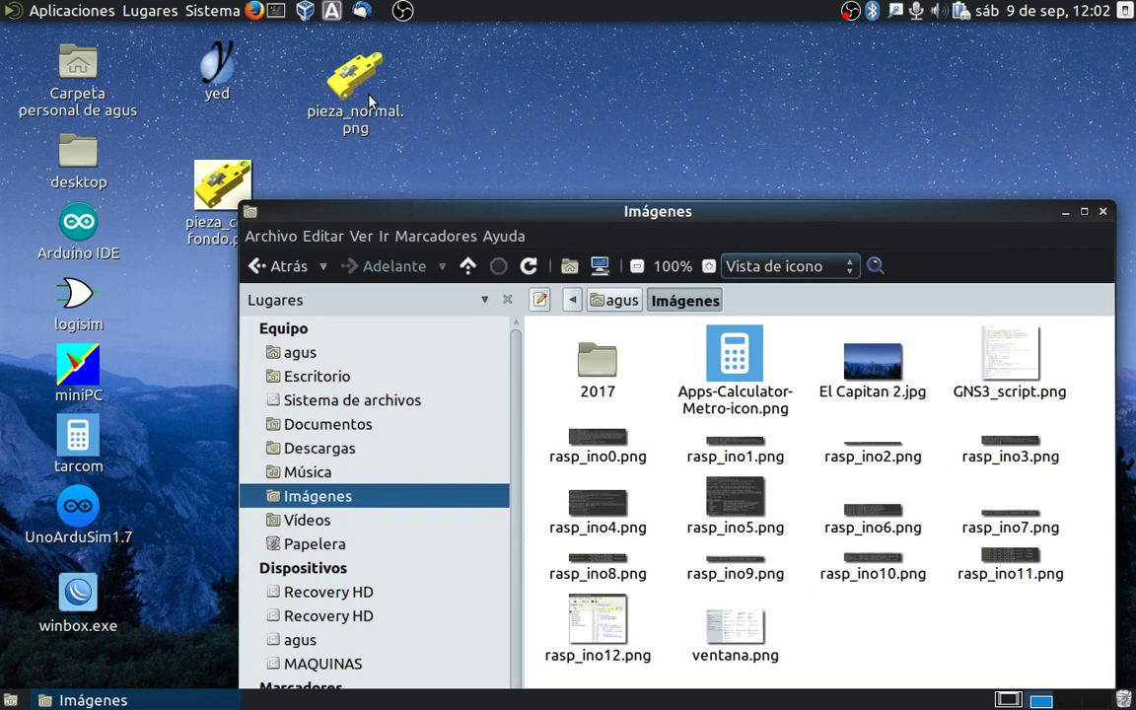
mouse_move(339, 217)
left_mouse_down()
mouse_move(312, 211)
mouse_move(415, 149)
left_mouse_up()
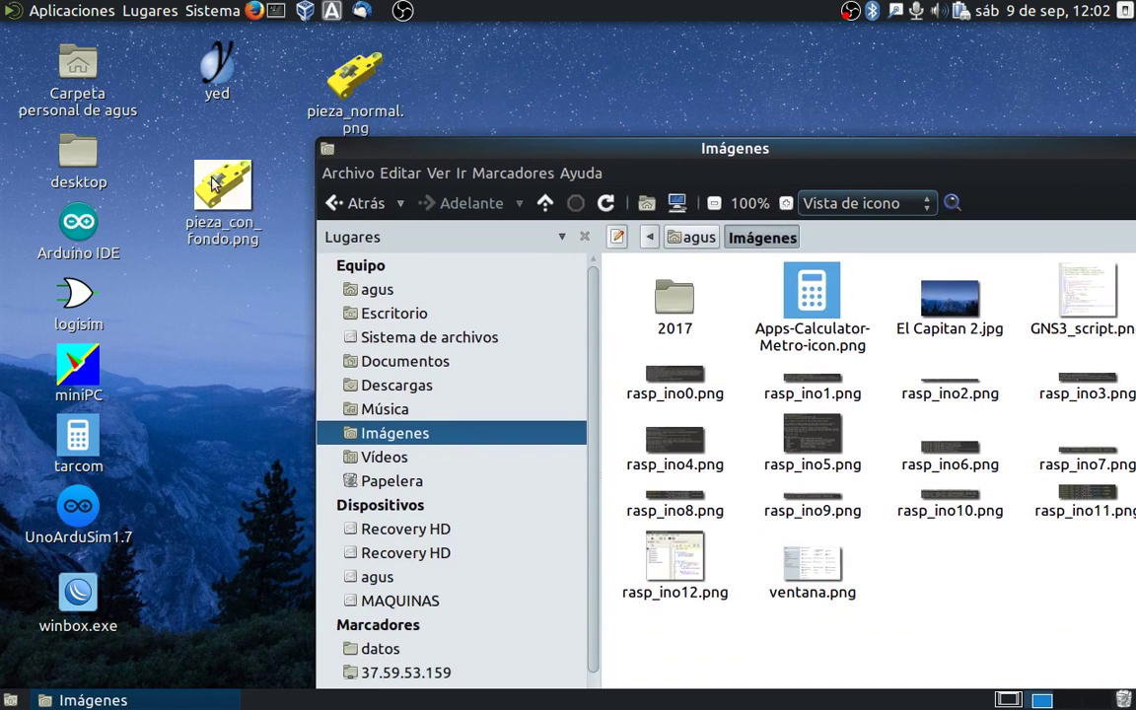
left_click_drag(483, 137, 397, 122)
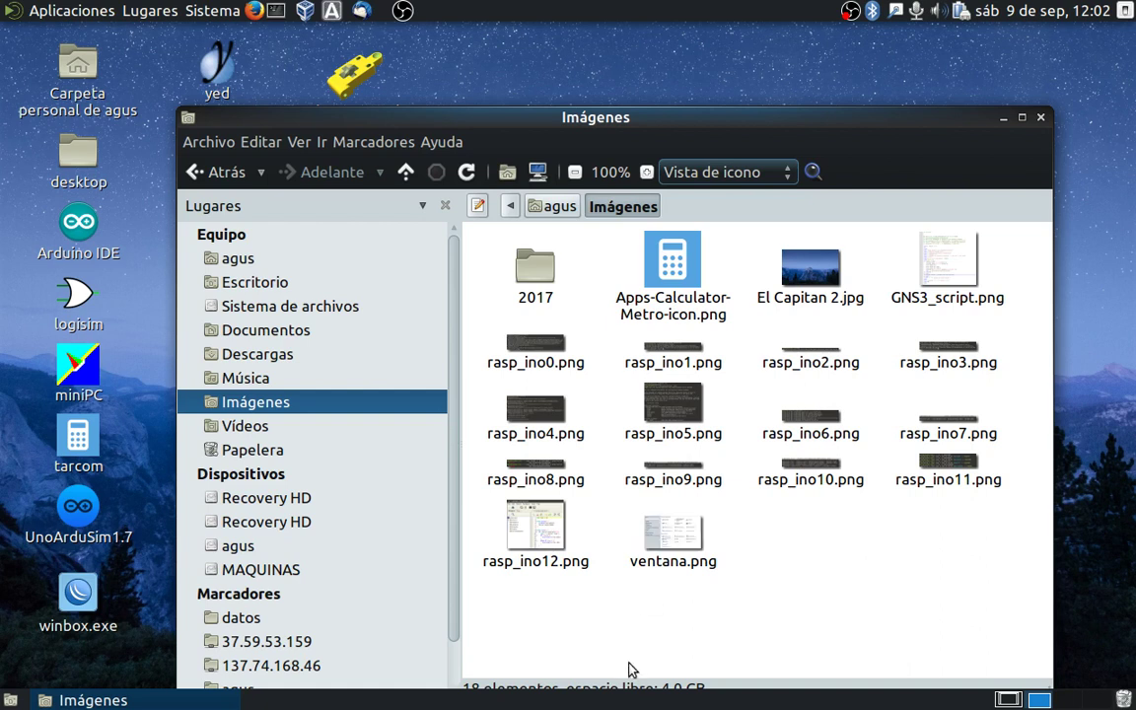
mouse_move(404, 118)
left_mouse_down()
mouse_move(404, 51)
mouse_move(392, 52)
left_mouse_up()
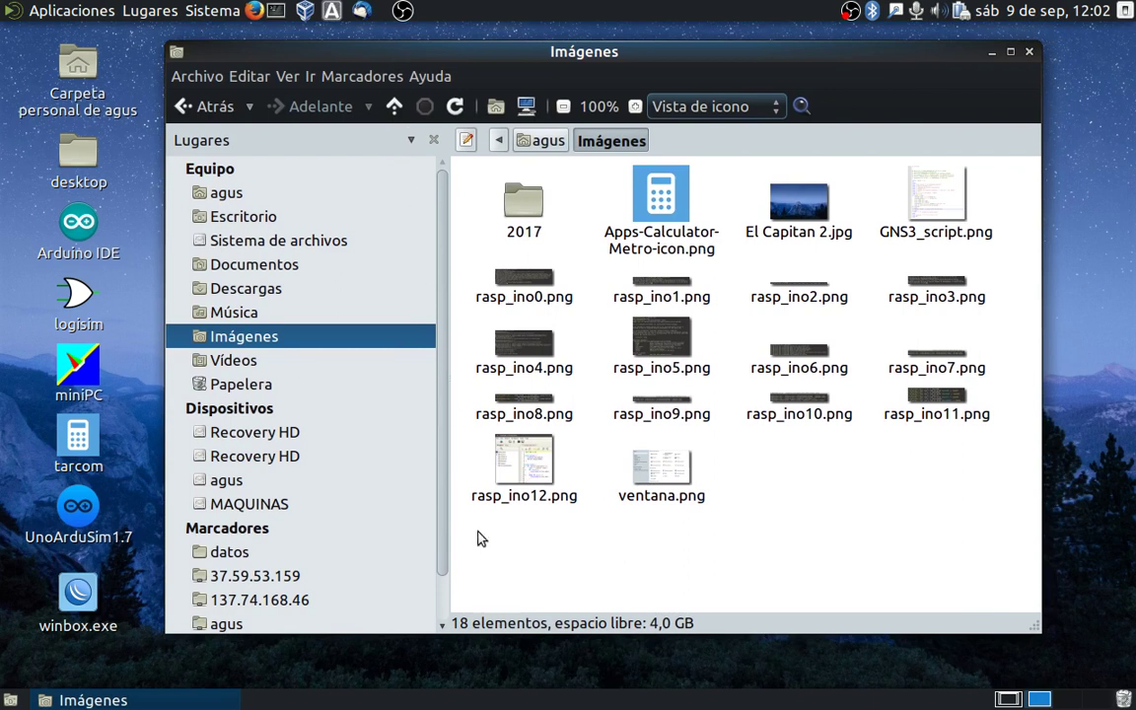
left_click(1010, 698)
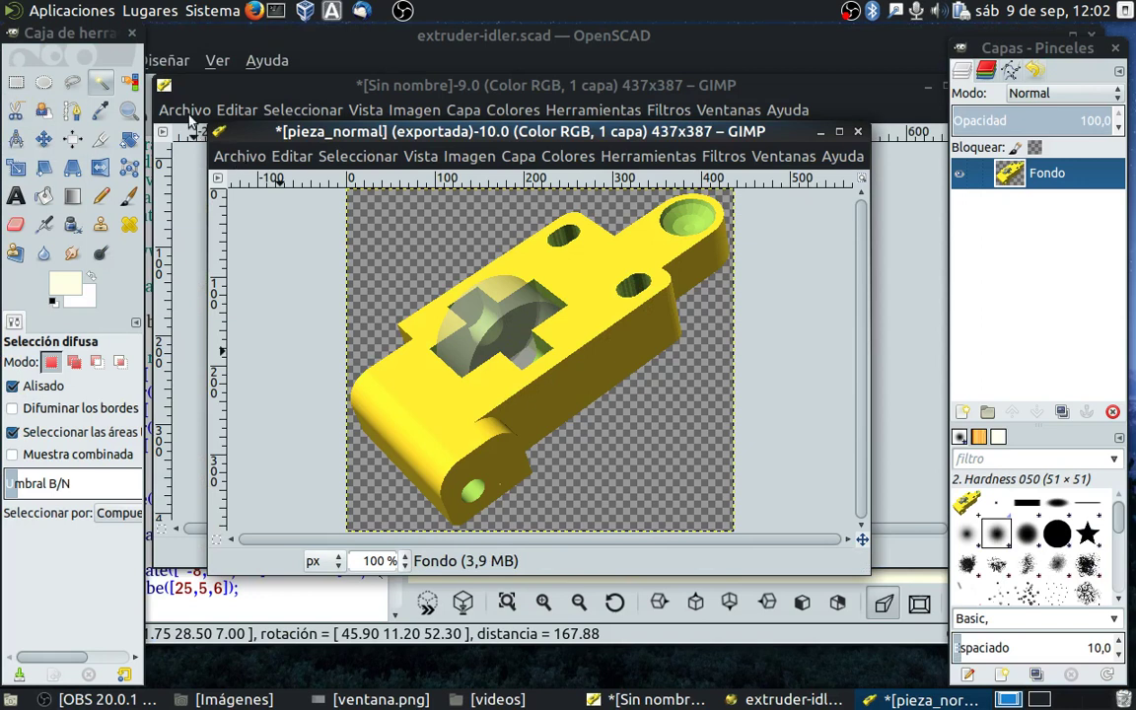
left_click(77, 13)
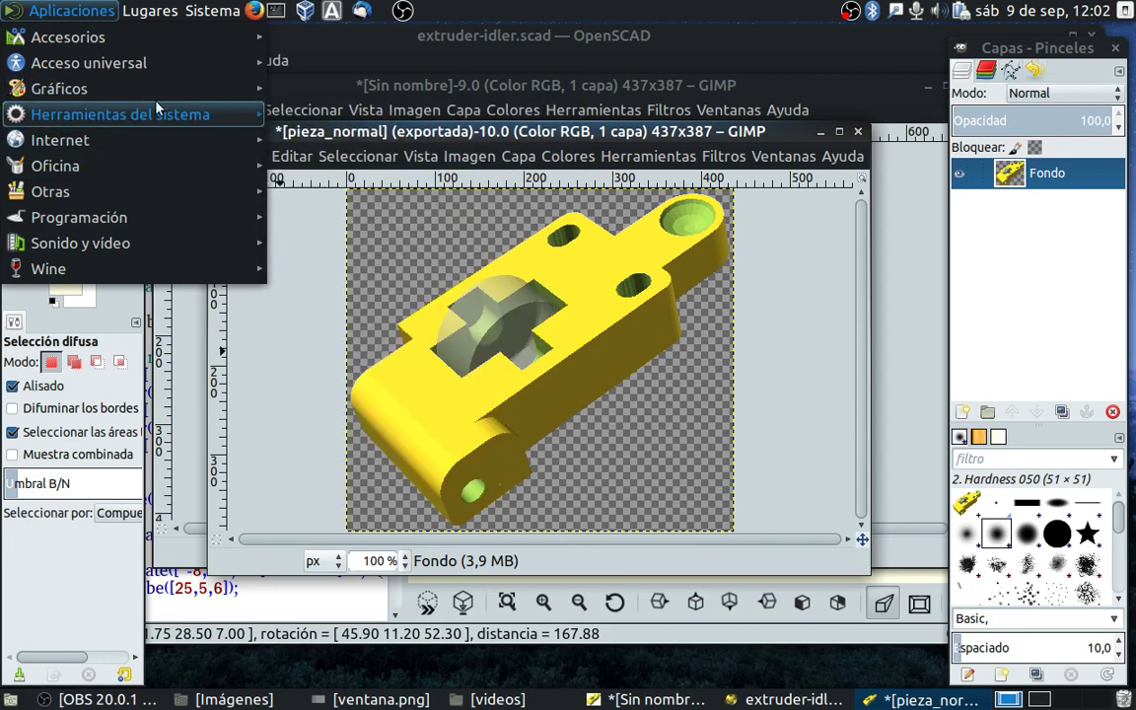
mouse_move(120, 114)
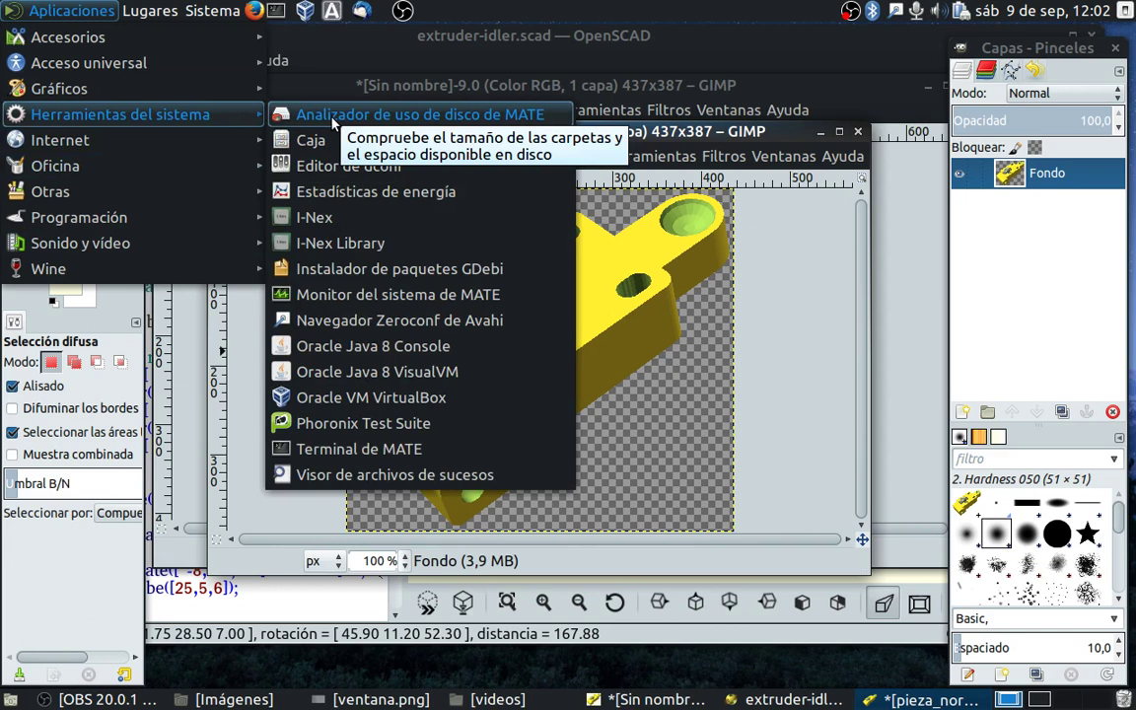
left_click(775, 395)
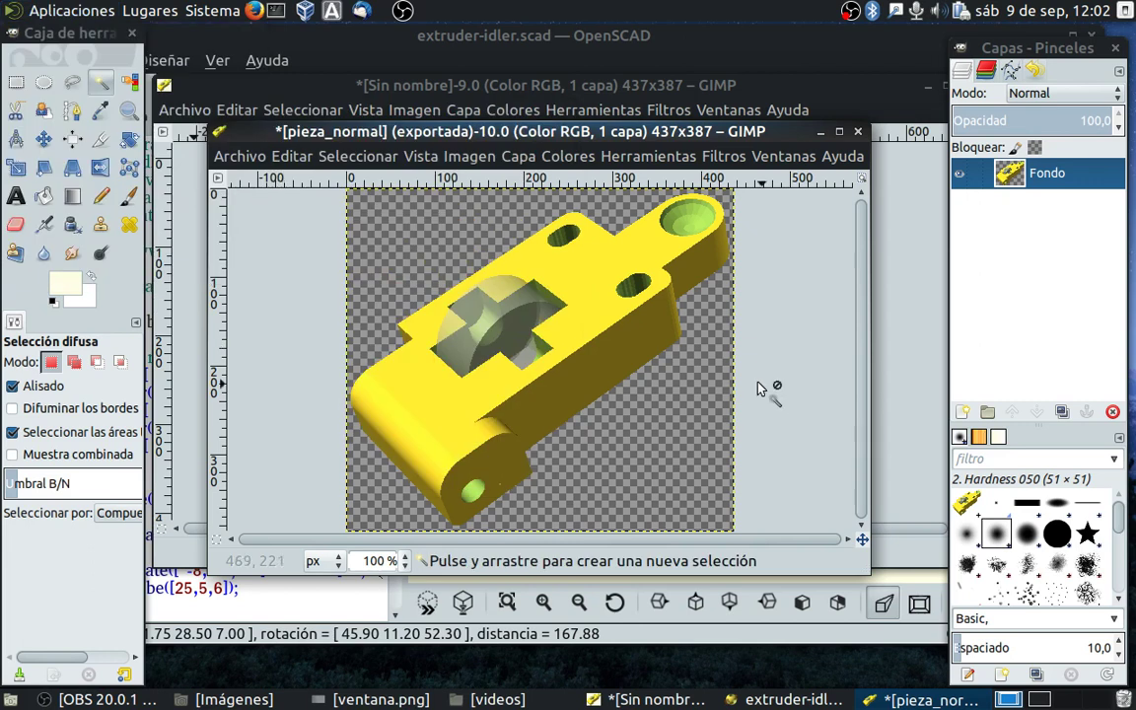
Start a full-screen screenshot with an 8-second delay and the pointer excluded.
left_click(237, 158)
mouse_move(254, 203)
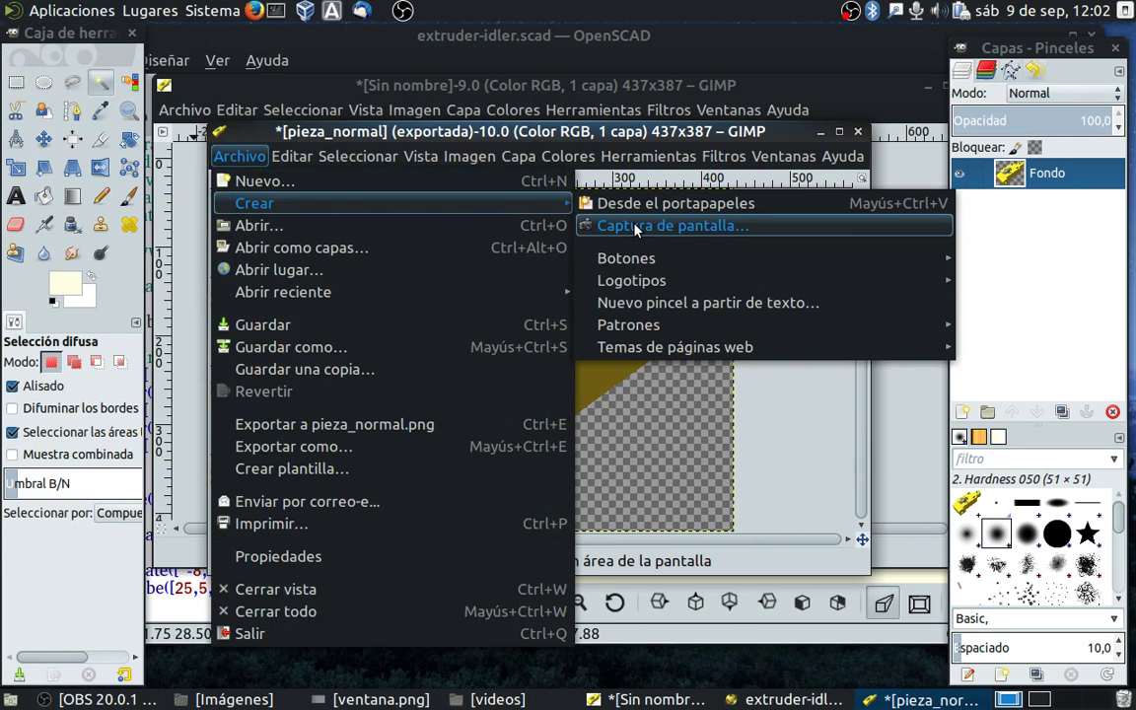
left_click(636, 229)
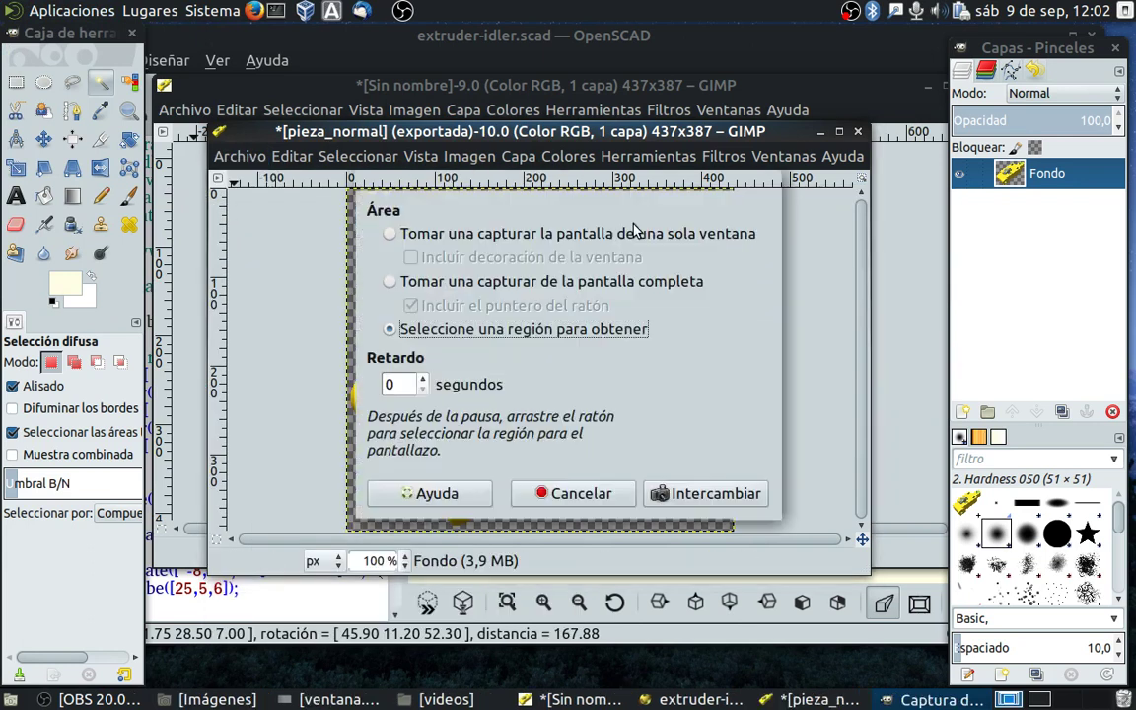
left_click(426, 381)
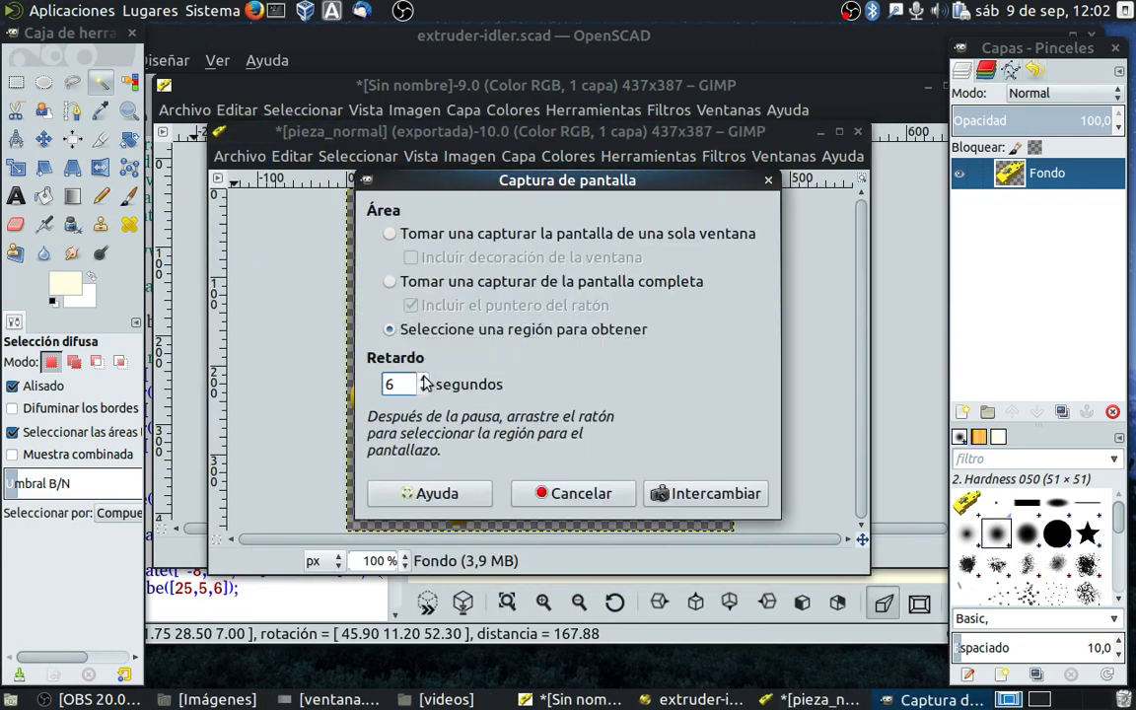
left_click(391, 283)
left_click(442, 281)
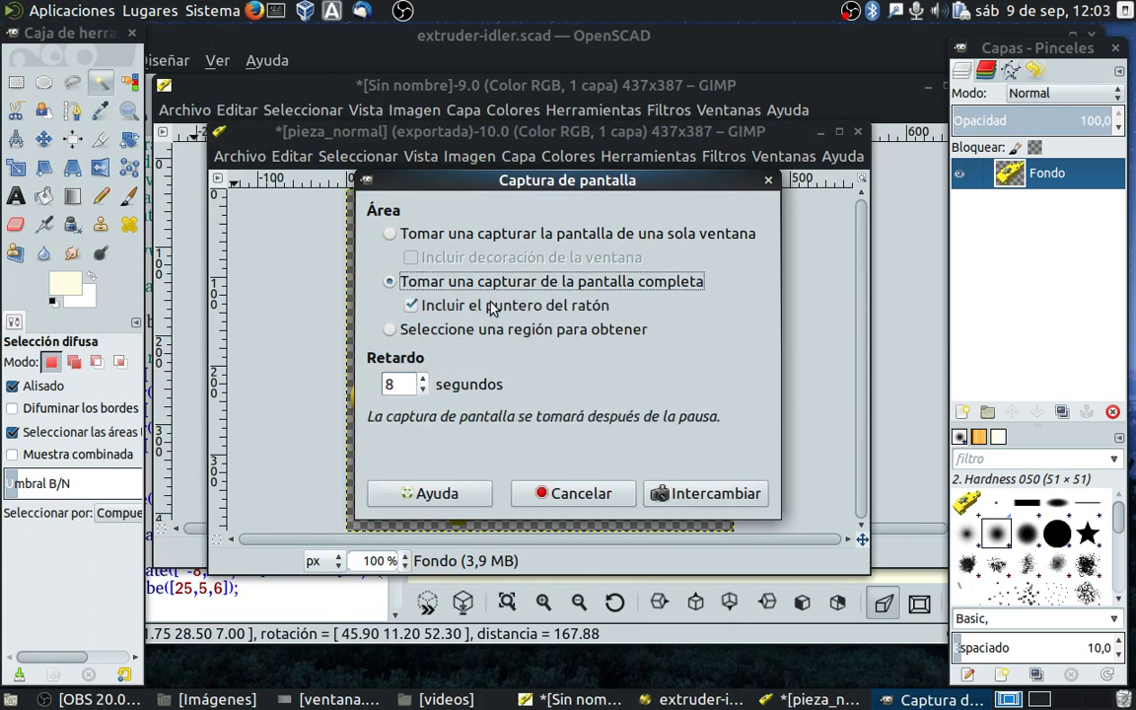
left_click(412, 307)
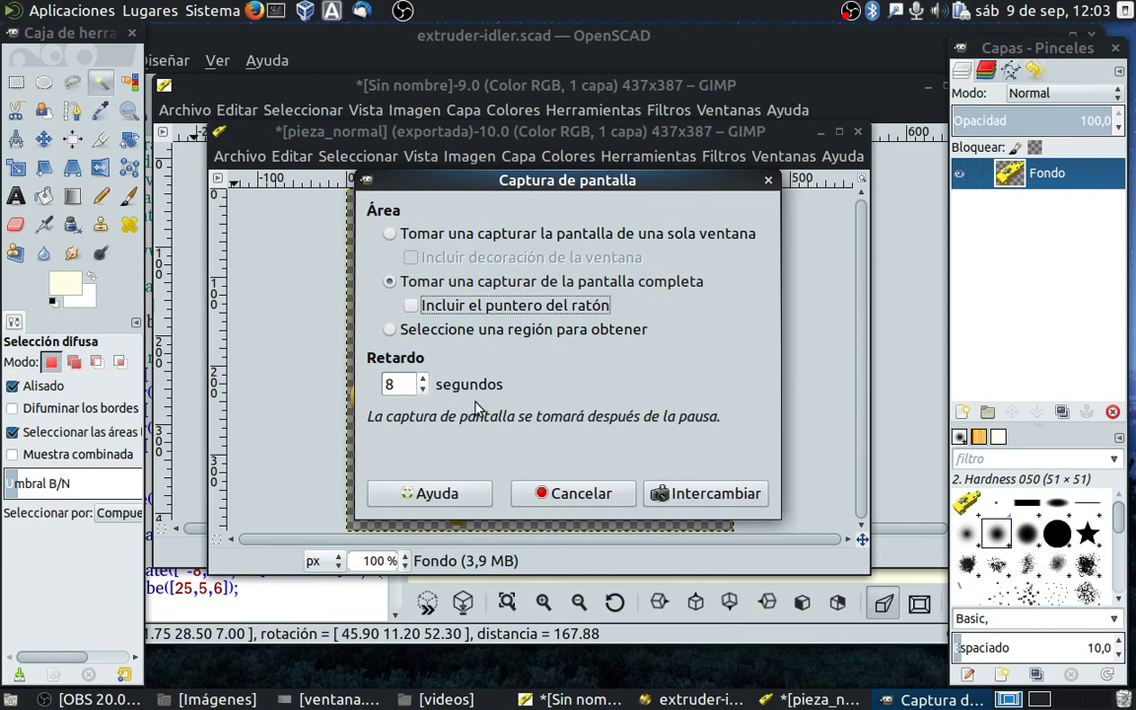
left_click(716, 495)
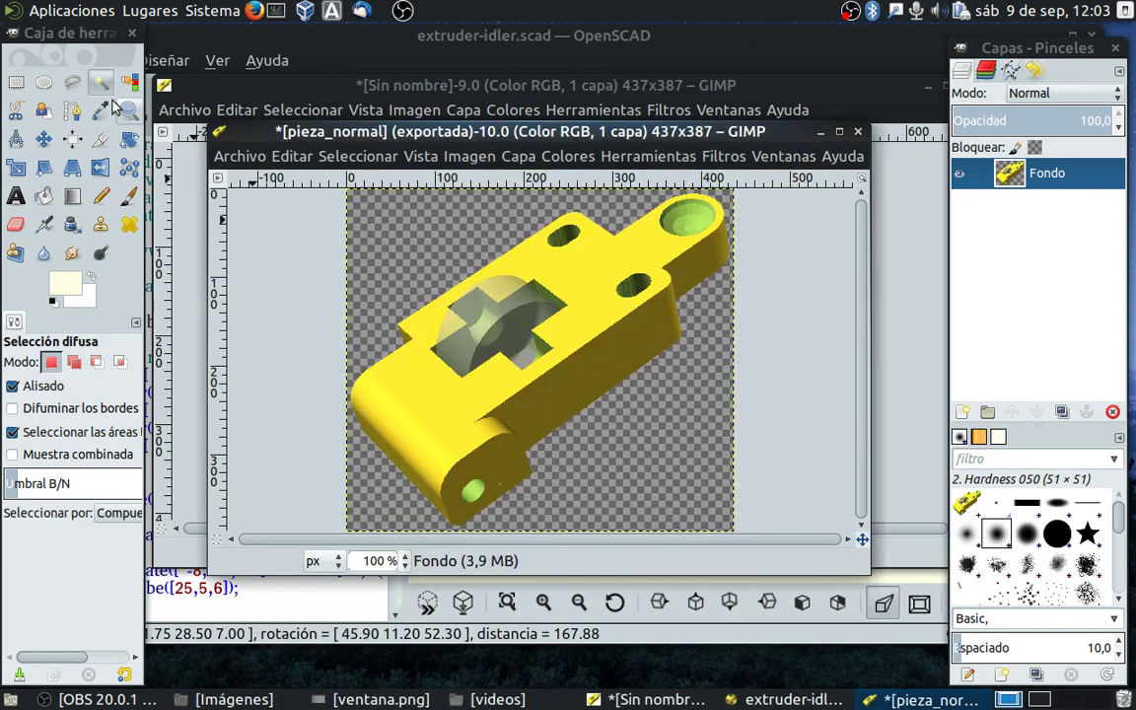
Open the system tools menu for the capture, then dismiss it and move the screenshot window.
left_click(60, 17)
mouse_move(119, 115)
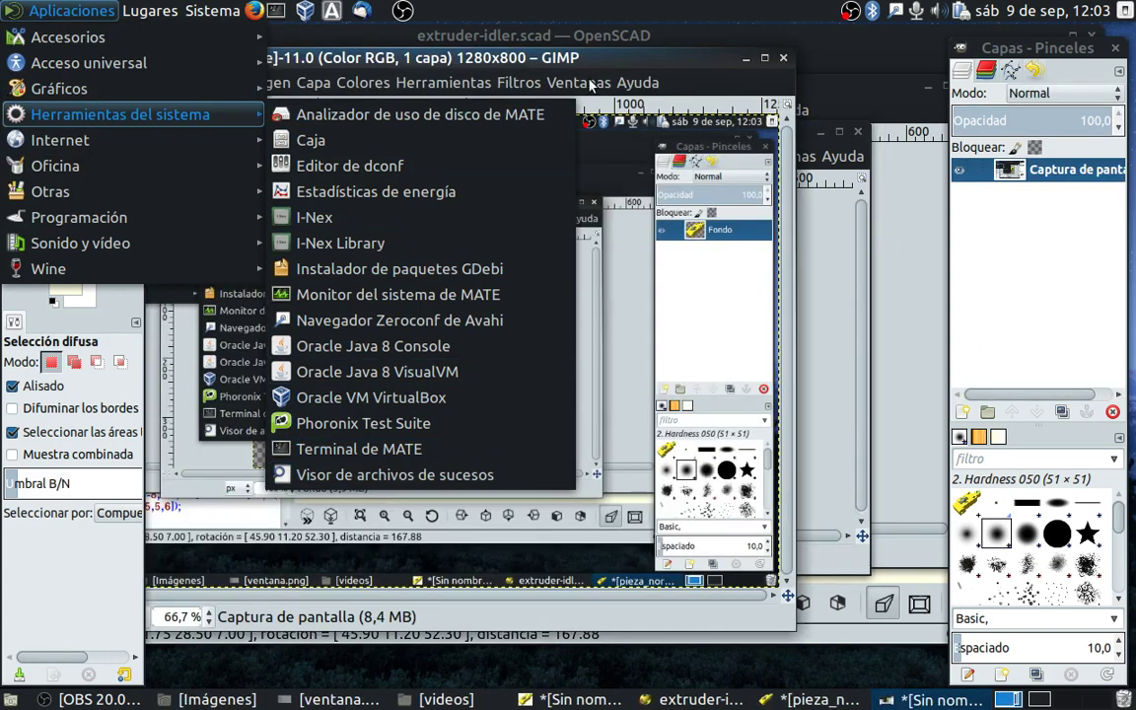
left_click(550, 59)
left_click_drag(531, 61, 736, 118)
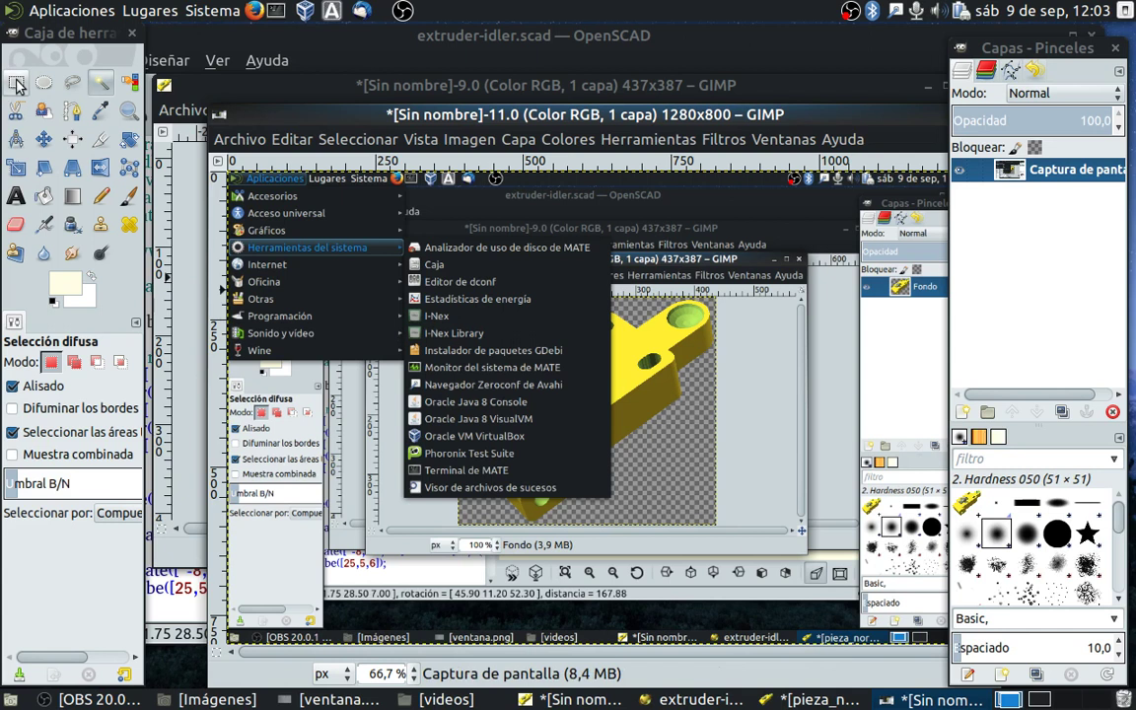
Draw a rectangle selection, then Shift-add rectangles covering the applications menu and system tools submenu.
left_click(15, 84)
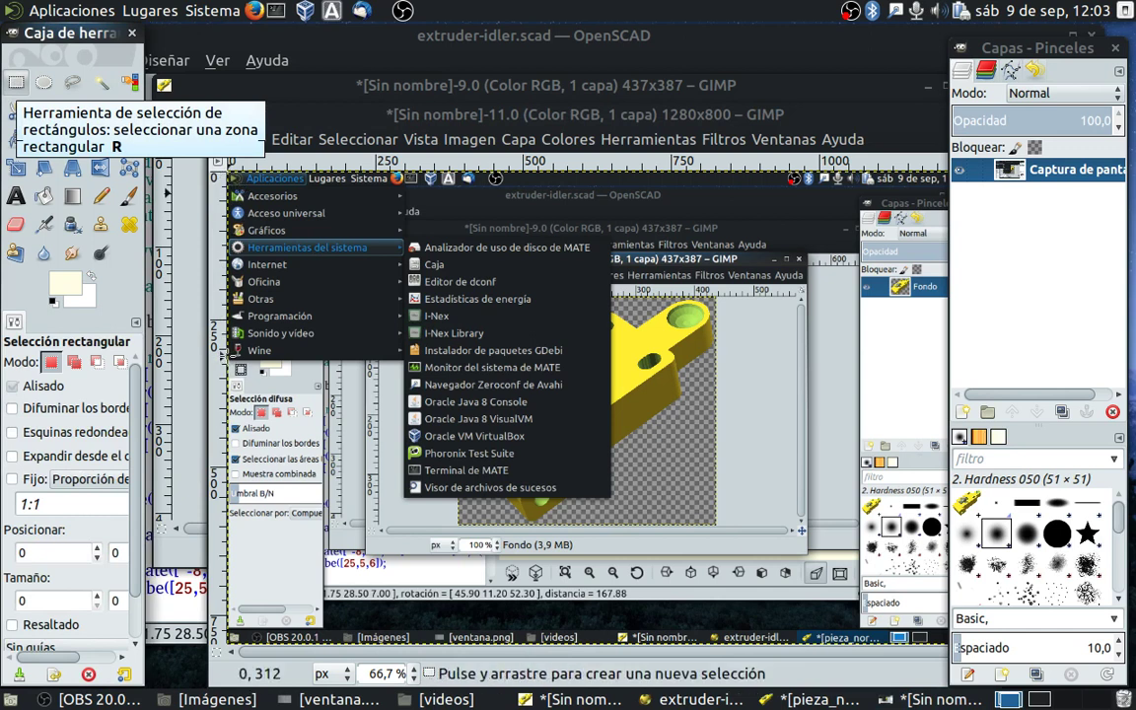
mouse_move(226, 362)
left_mouse_down()
mouse_move(388, 200)
mouse_move(405, 166)
left_mouse_up()
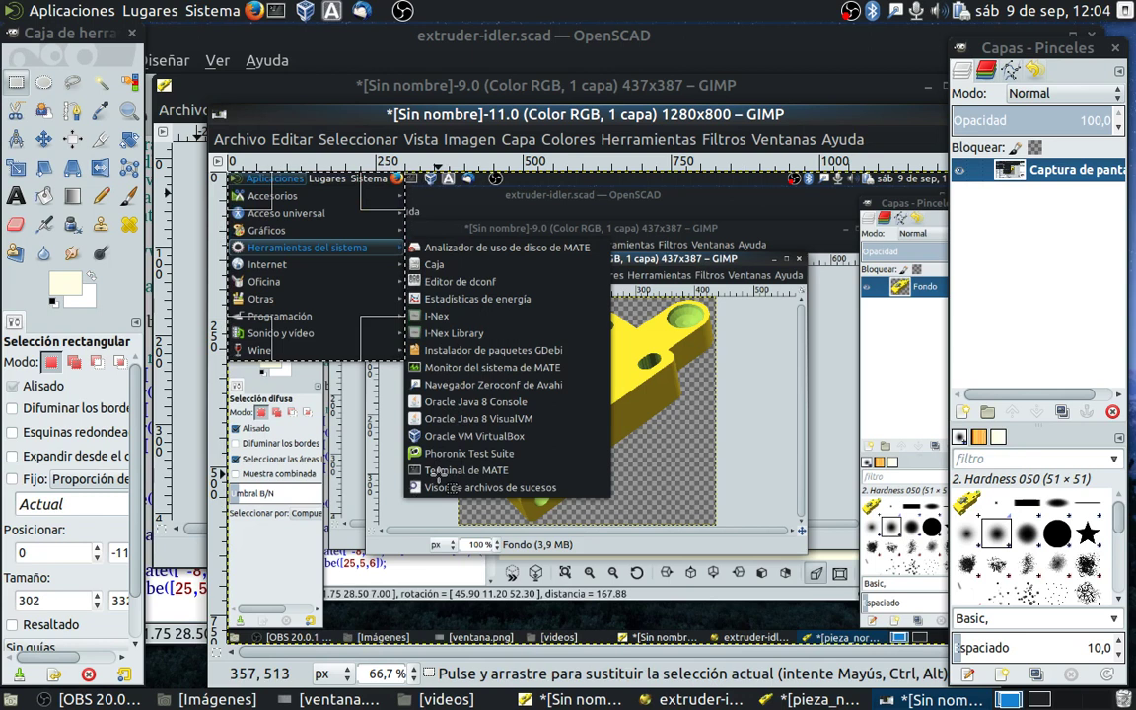
key("shift")
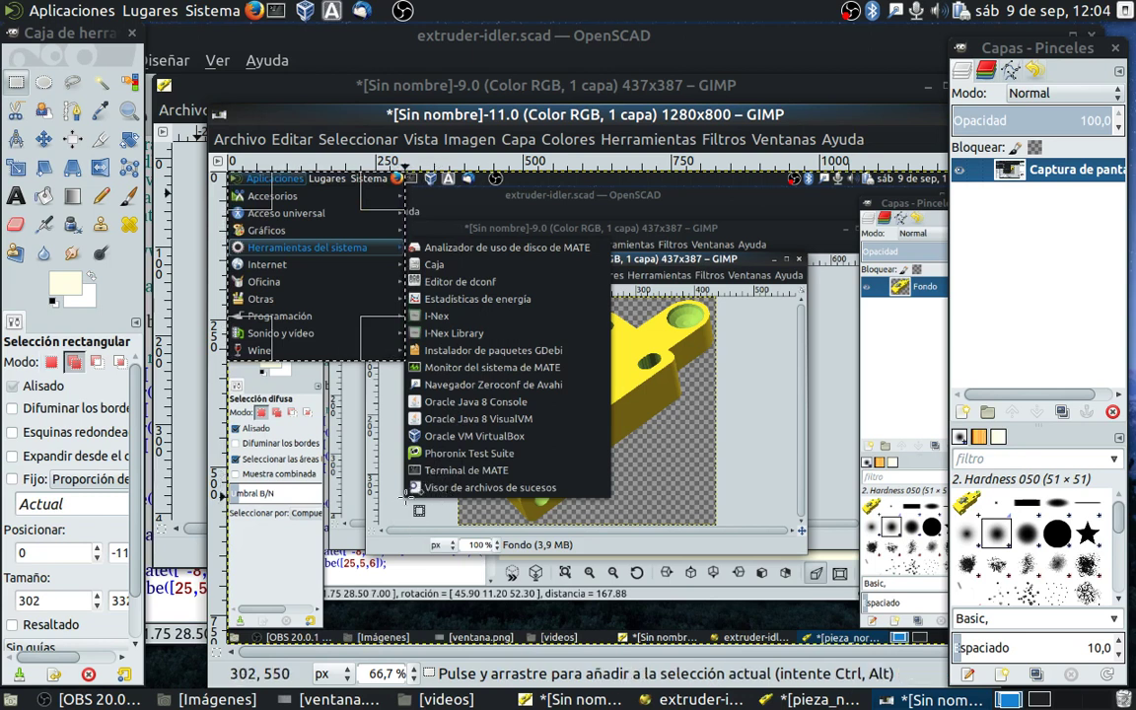
left_click_drag(408, 501, 510, 312)
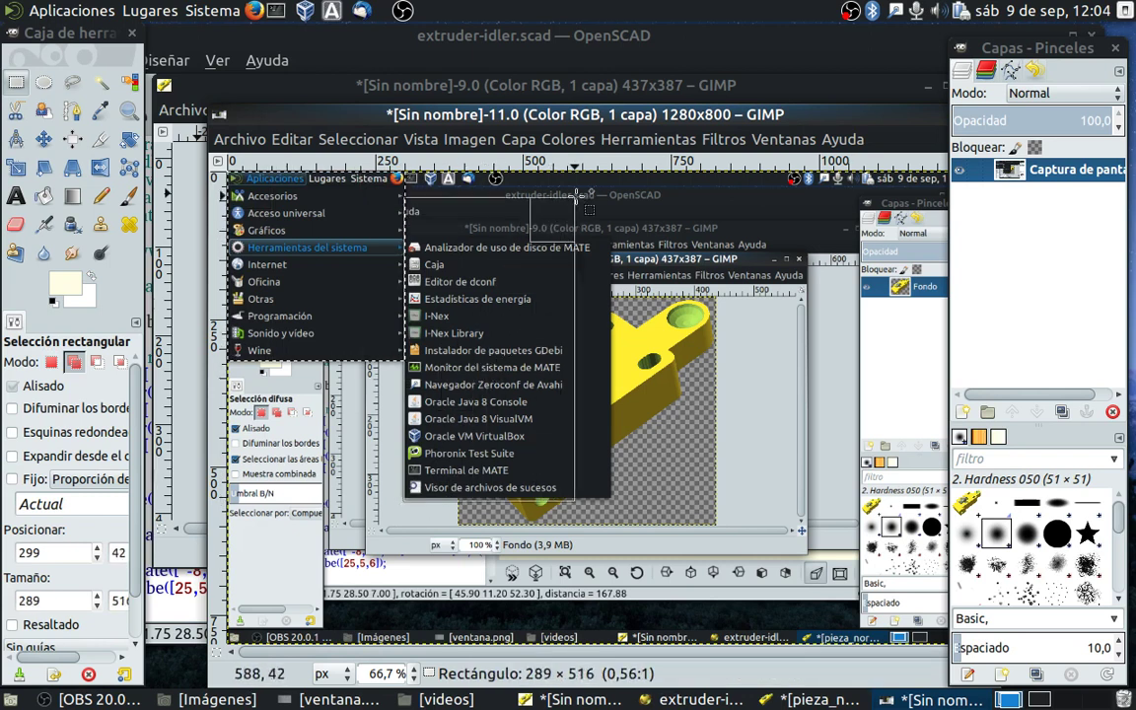
mouse_move(510, 313)
left_mouse_down()
mouse_move(611, 213)
mouse_move(616, 227)
left_mouse_up()
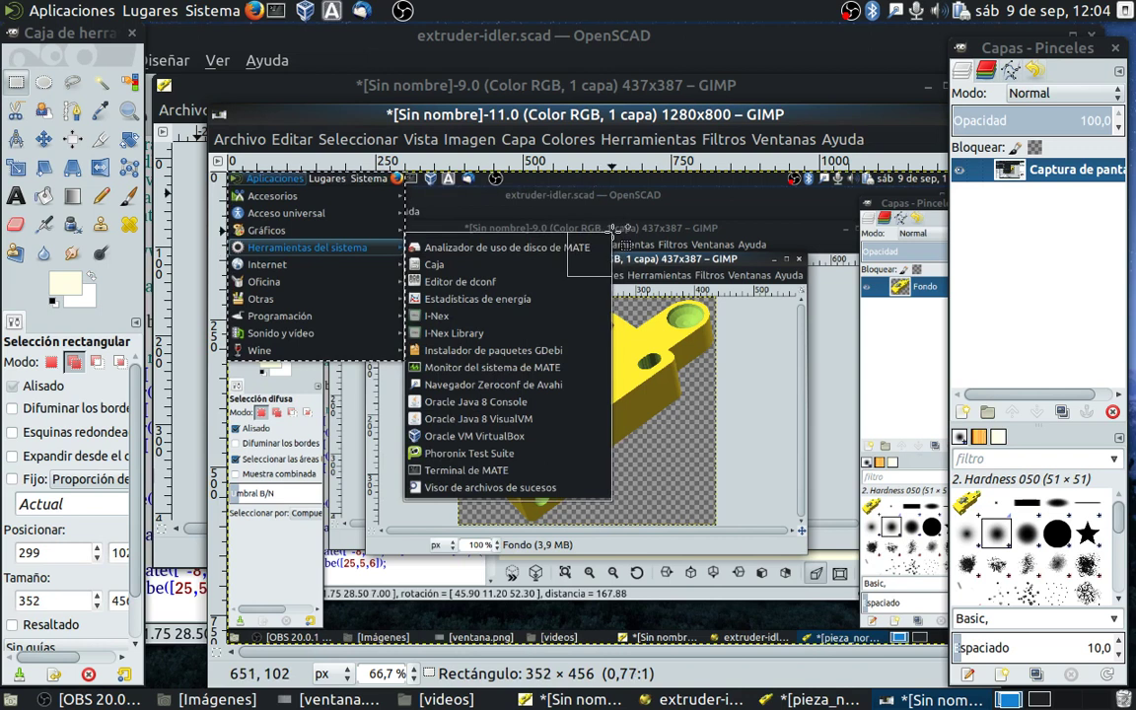
left_click_drag(613, 230, 612, 230)
left_click_drag(559, 487, 521, 479)
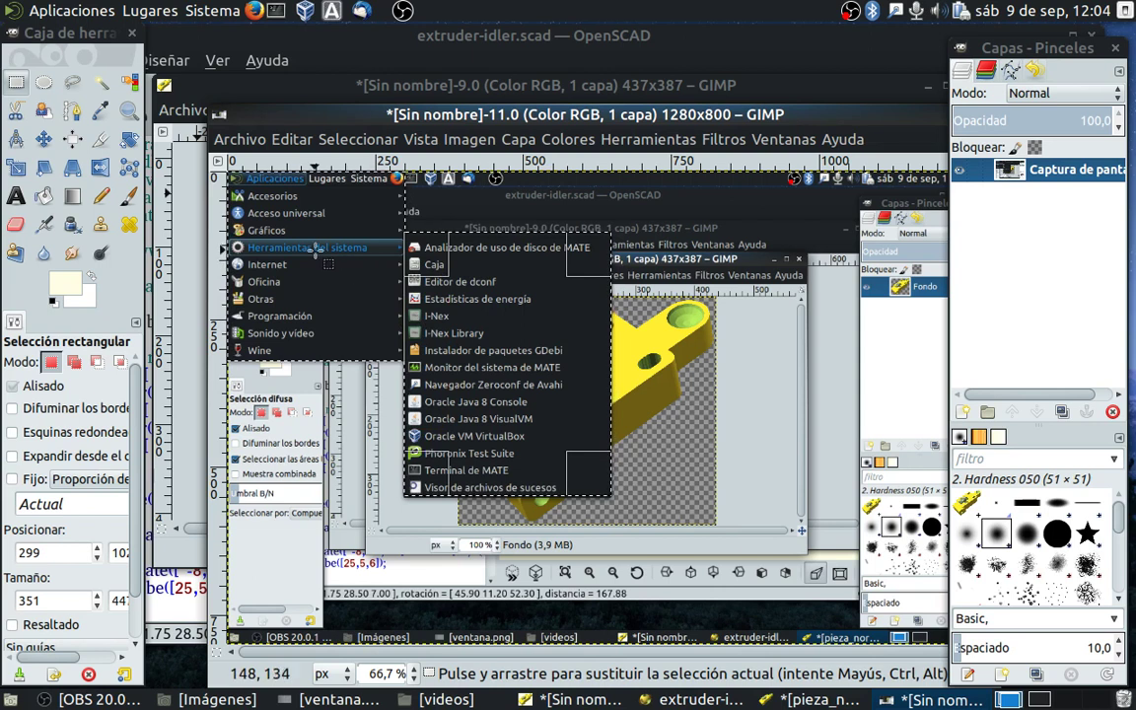
Copy the selected menu area and create a new 1280×800 image filled with Transparencia.
left_click(291, 139)
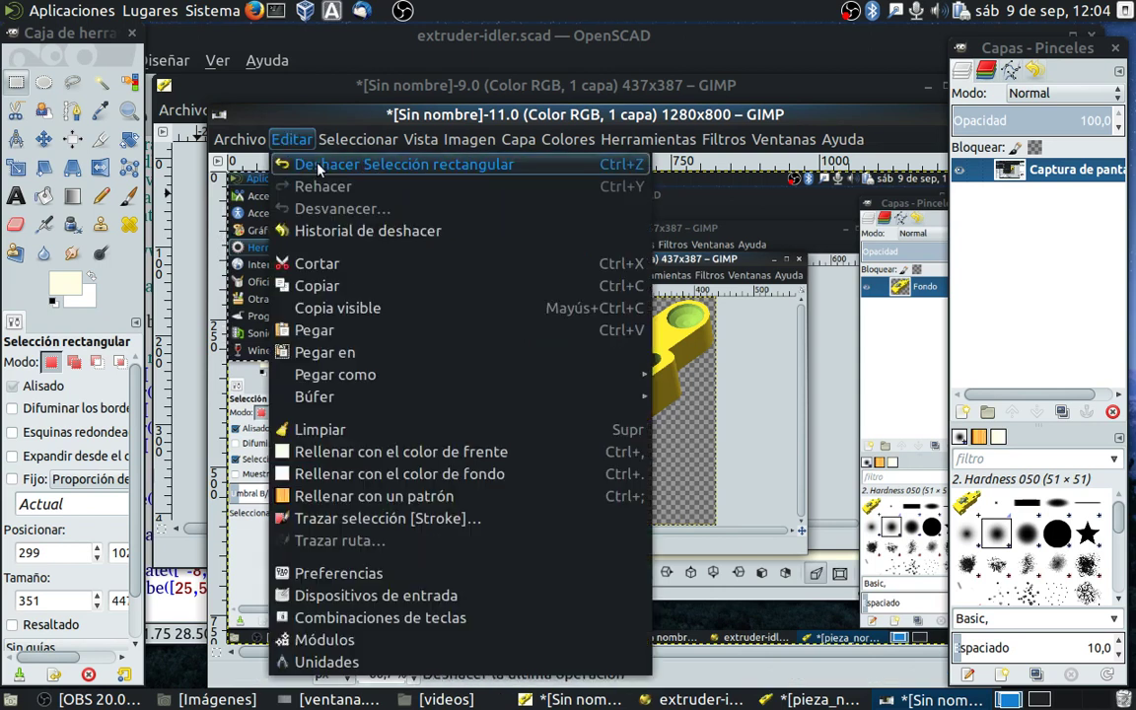
left_click(305, 285)
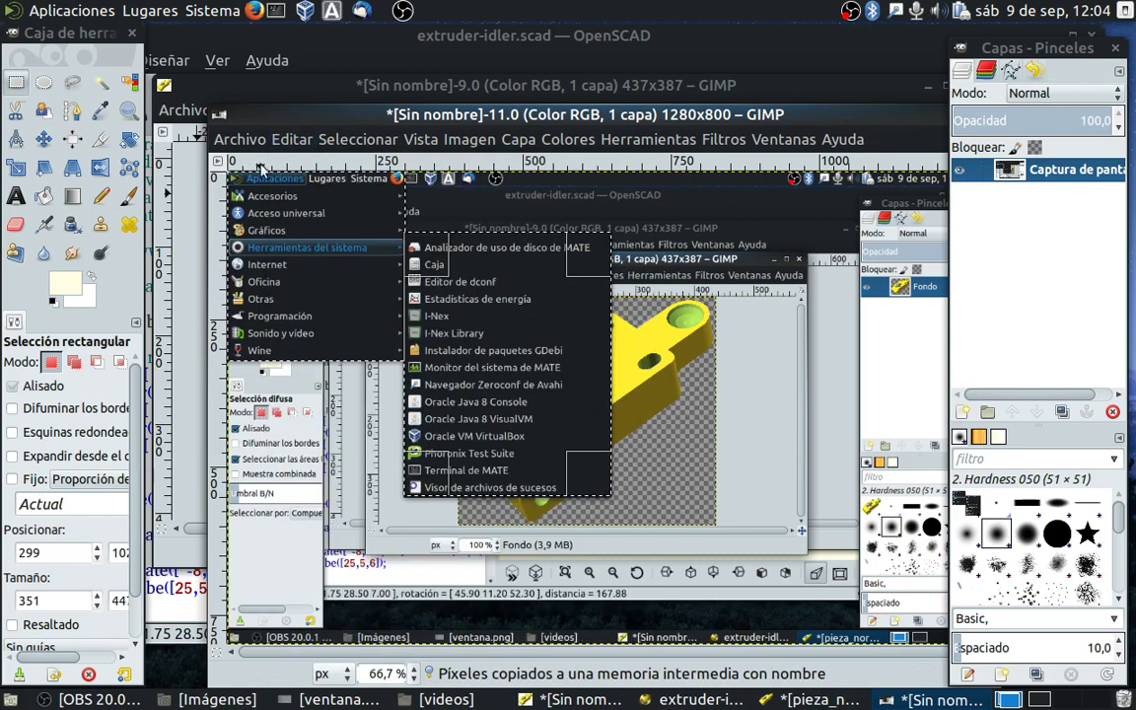
left_click(239, 139)
left_click(254, 162)
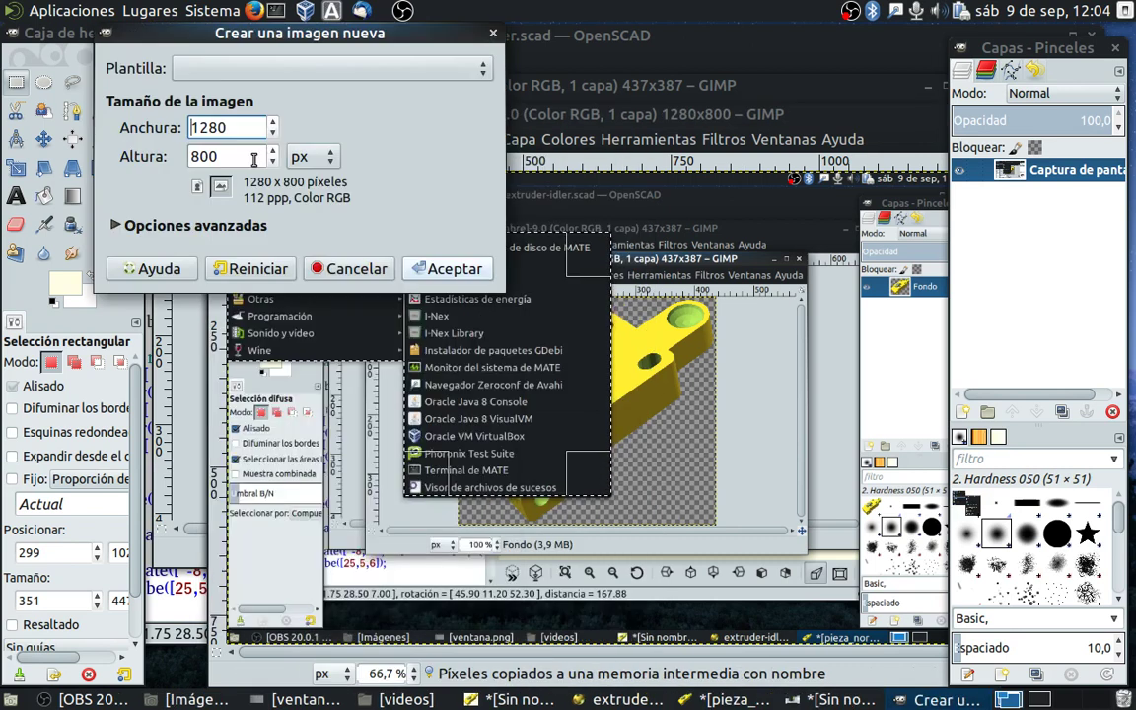
left_click(115, 226)
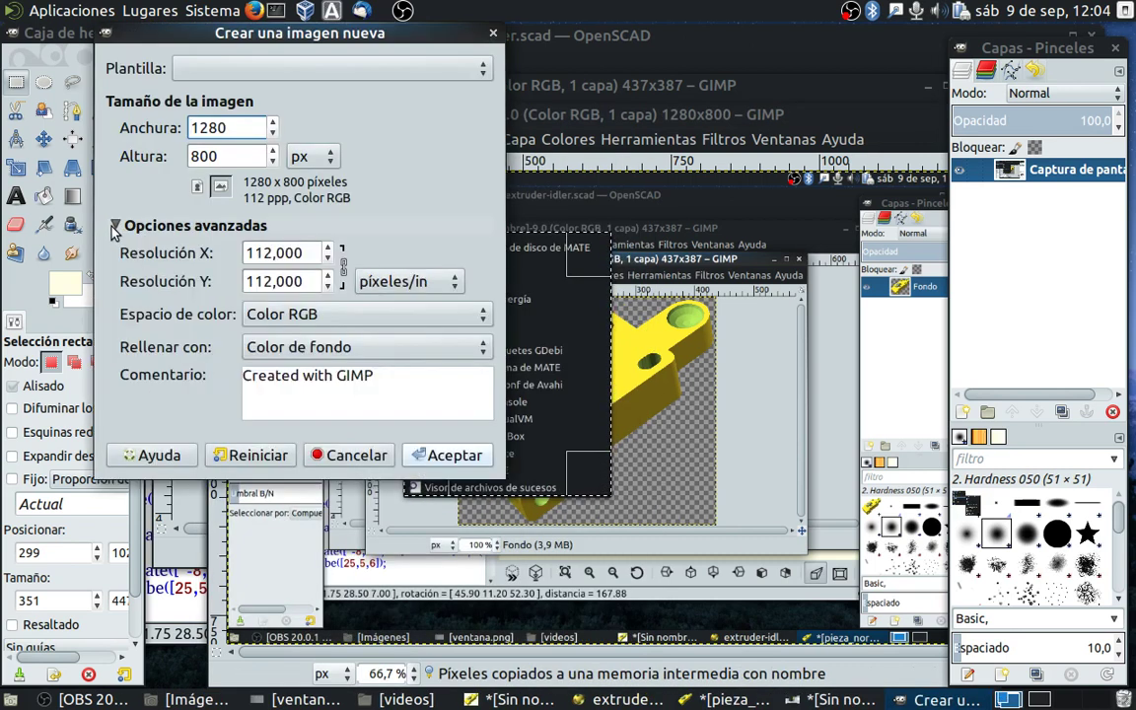
left_click(484, 354)
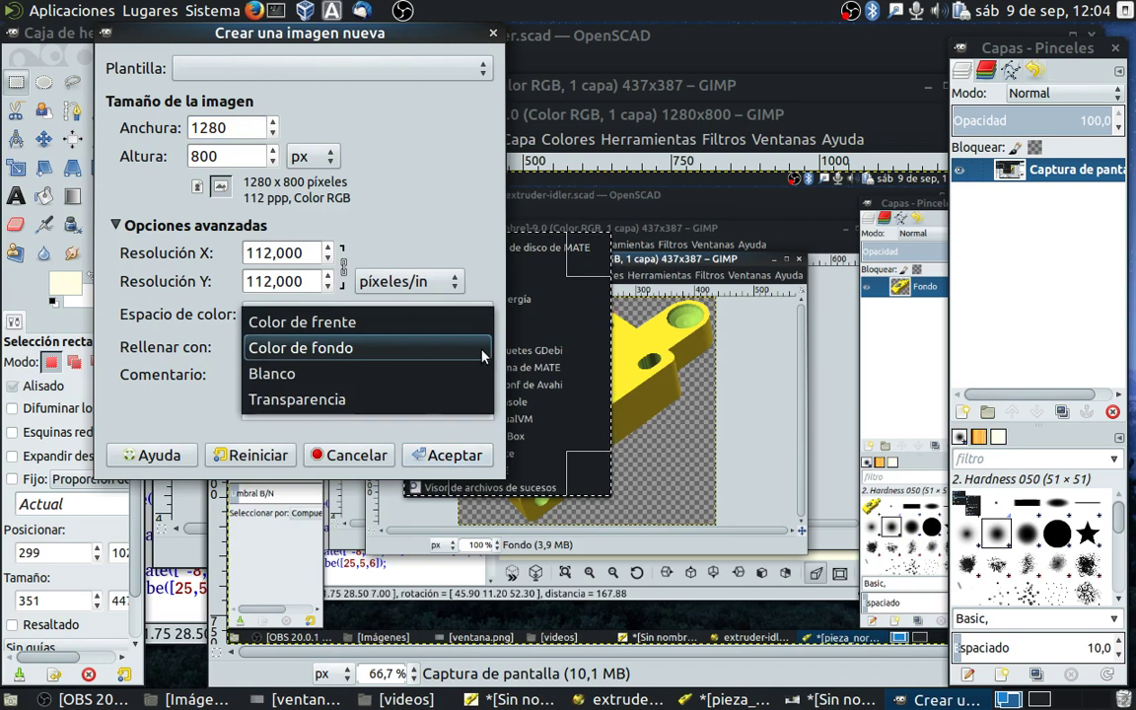
left_click(422, 397)
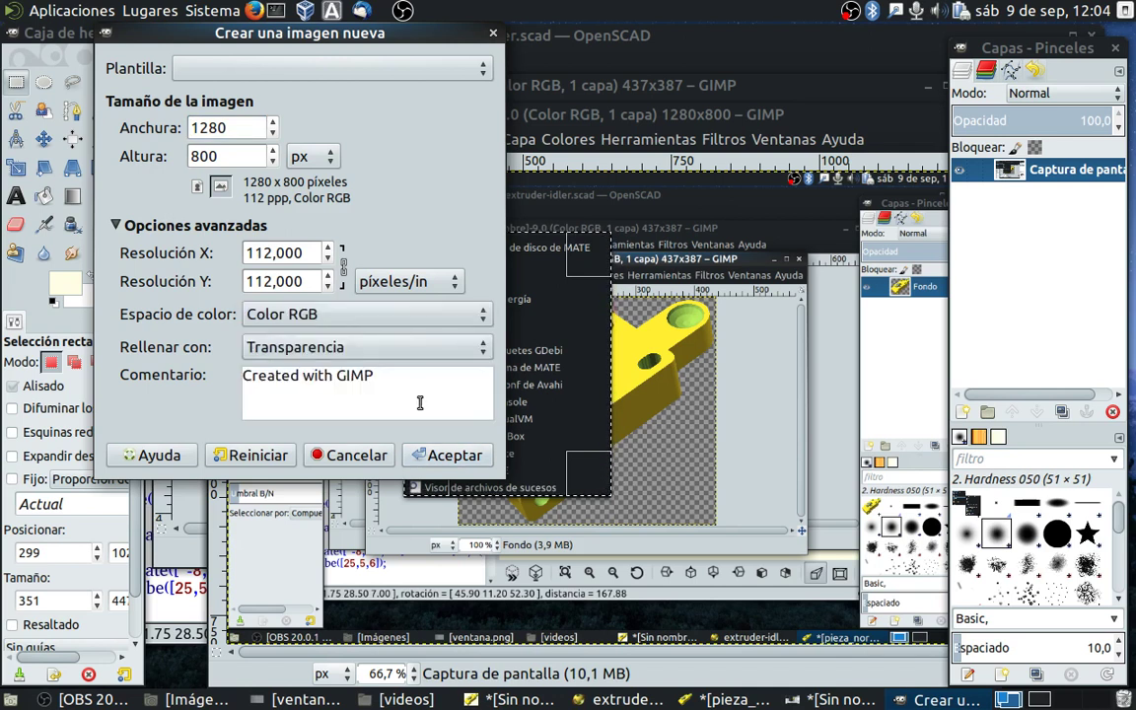
left_click(446, 456)
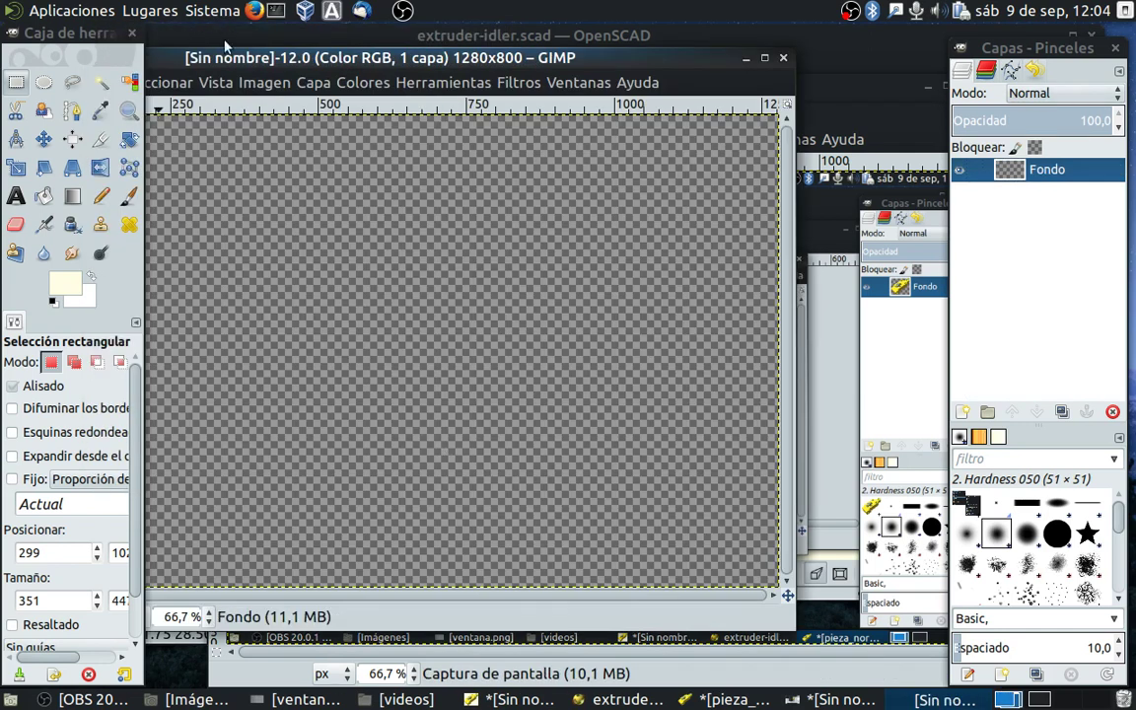
Paste the copied menu into the enlarged new image window.
double_click(202, 57)
left_click(229, 93)
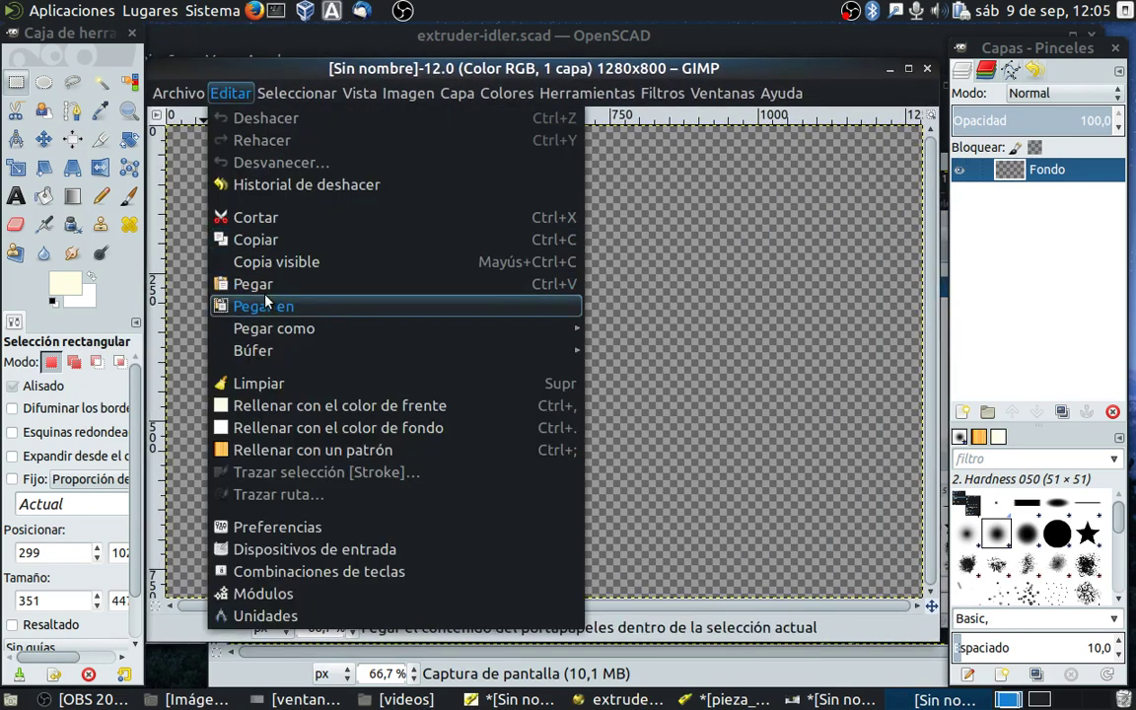
left_click(265, 303)
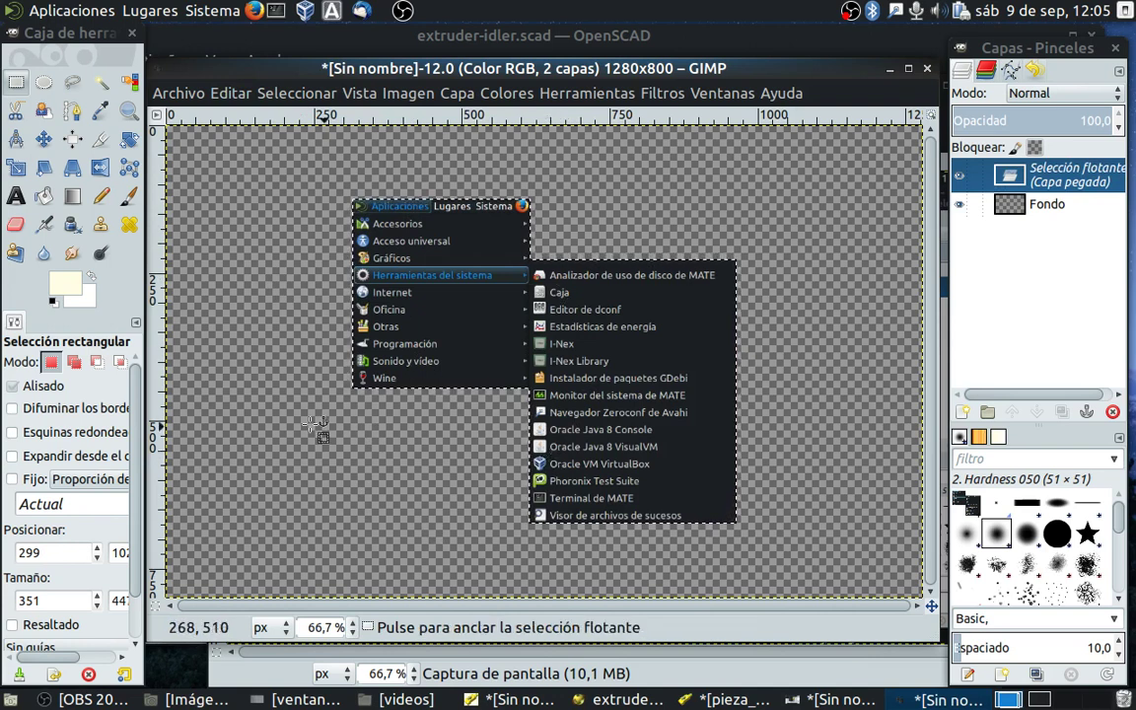
Anchor the floating menu layer and crop the image to 651×553 around the menus.
left_click(99, 143)
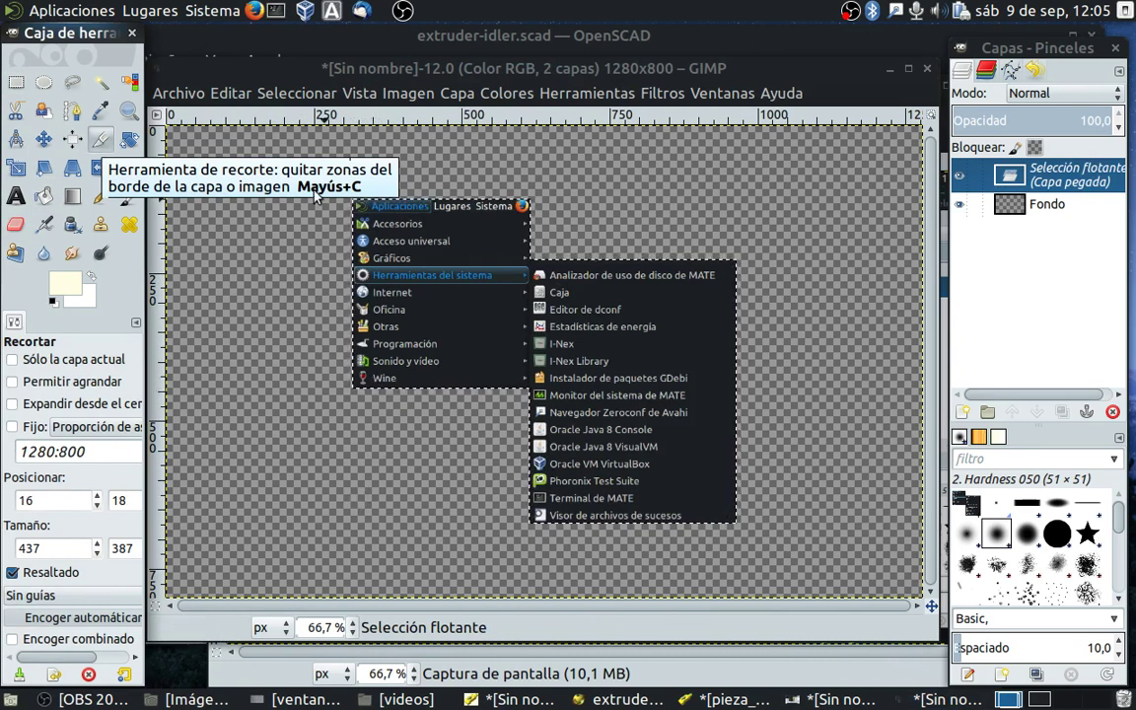
right_click(1009, 181)
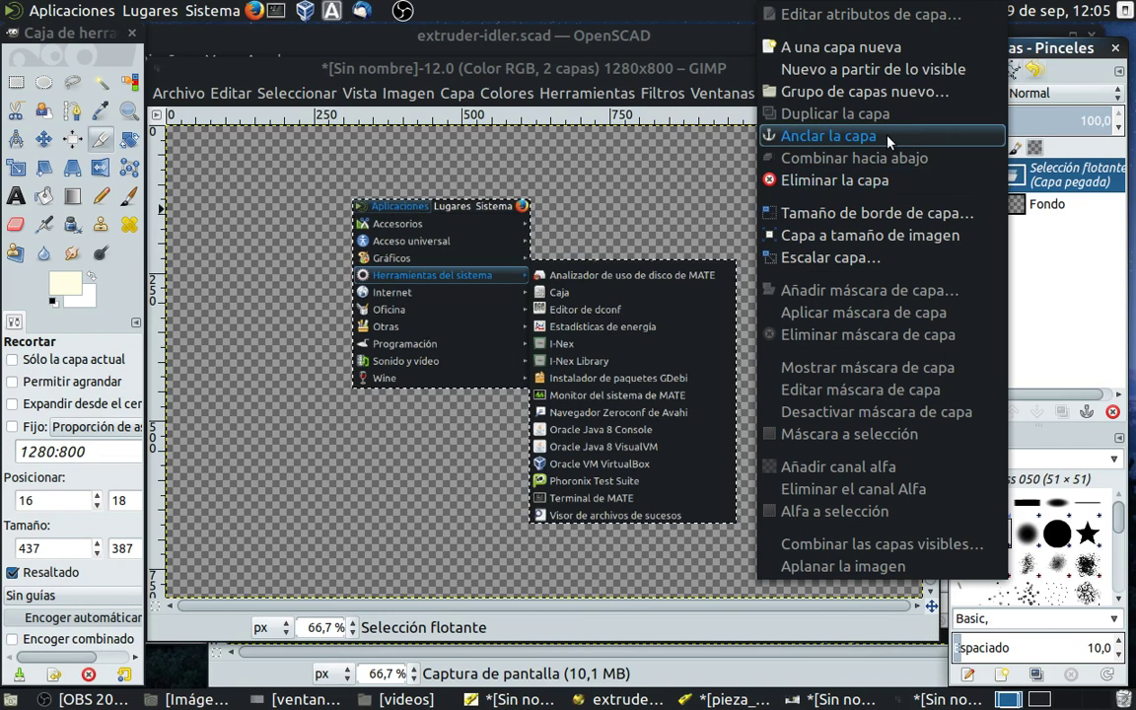
left_click(801, 136)
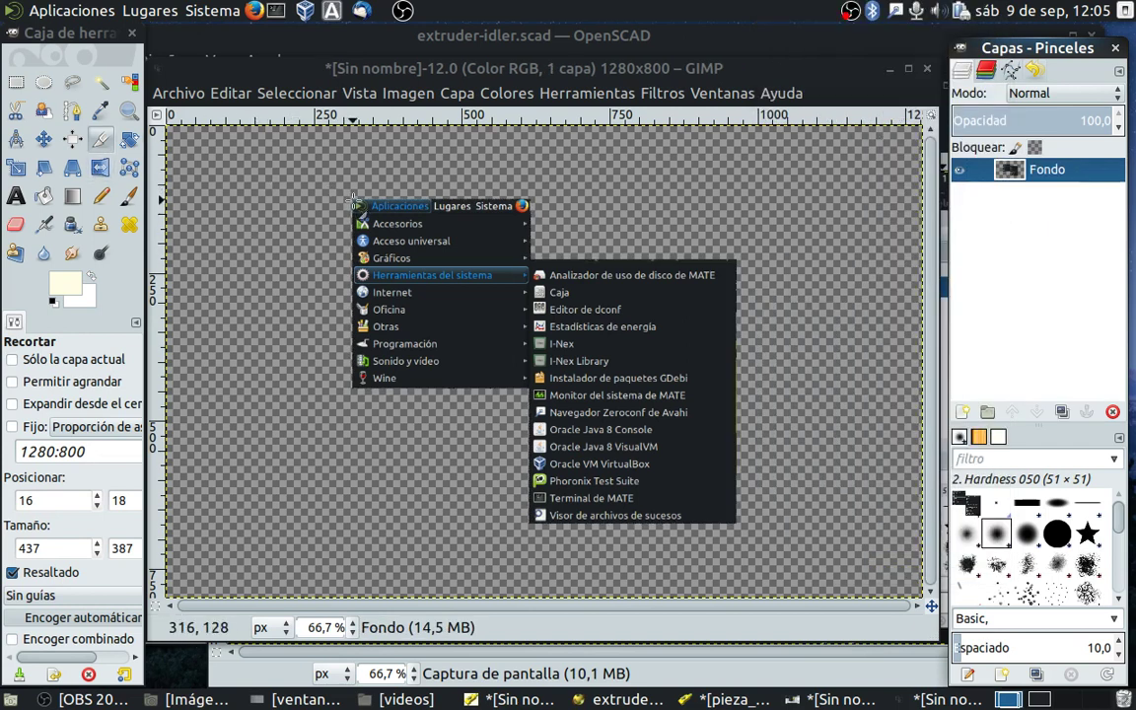
mouse_move(352, 201)
left_mouse_down()
mouse_move(717, 534)
mouse_move(742, 533)
mouse_move(732, 525)
left_mouse_up()
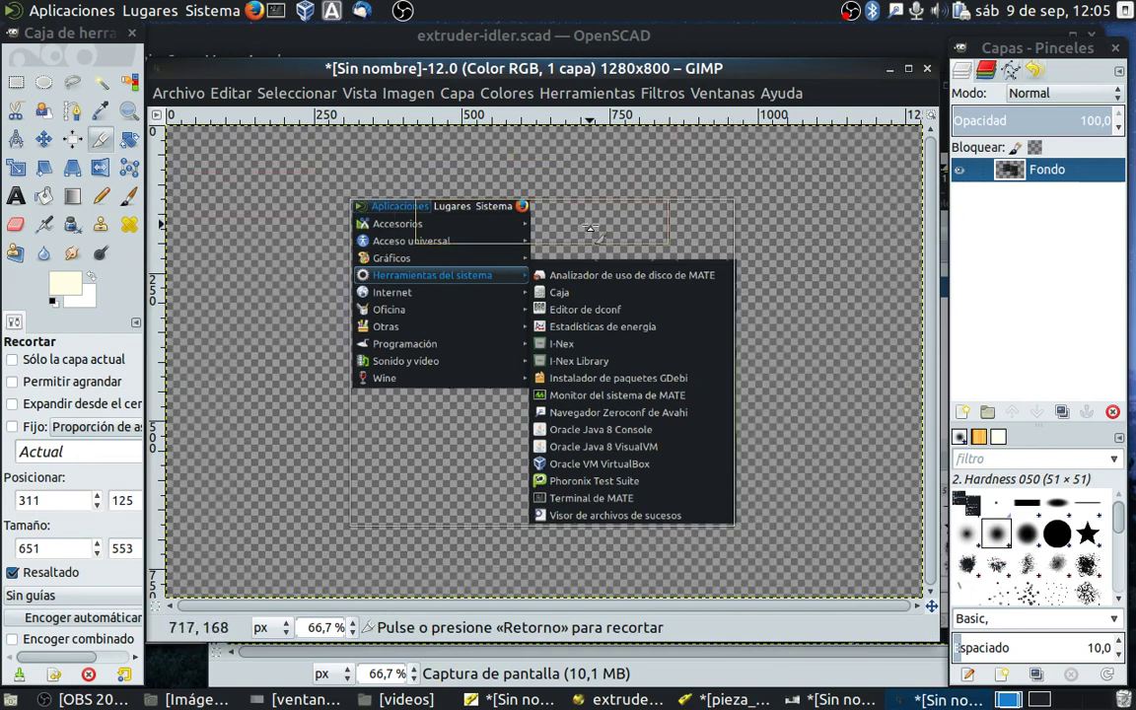
key("Return")
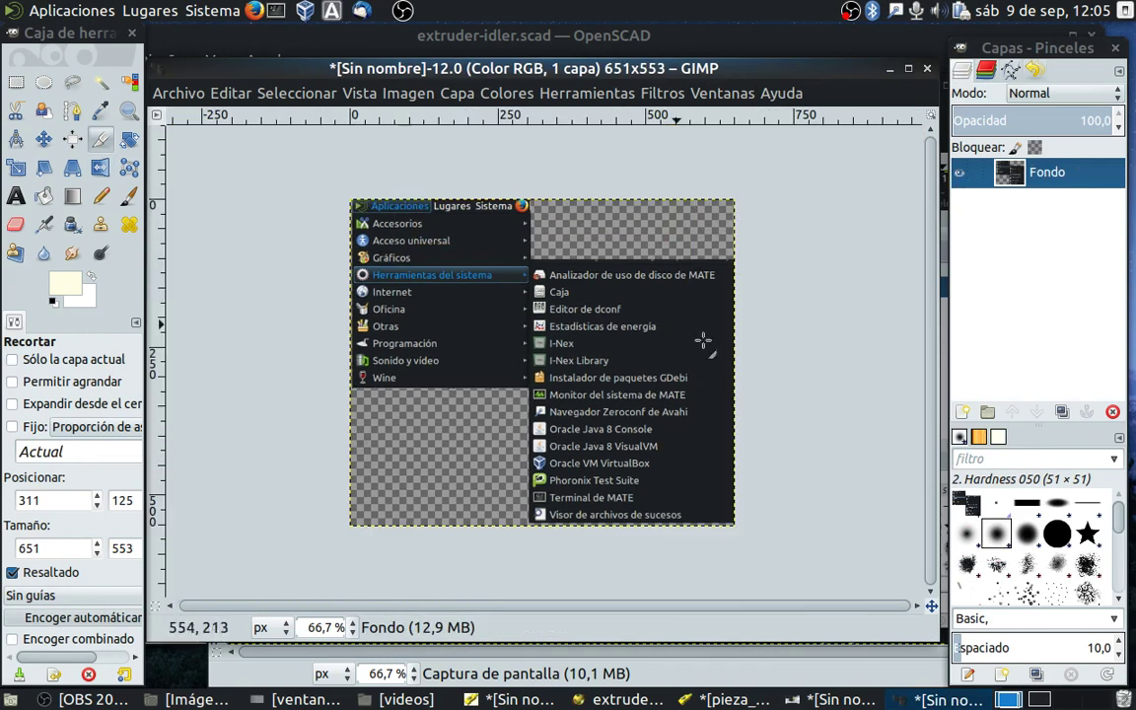
Export the cropped image as menus.png in Imágenes with default PNG settings.
left_click(184, 96)
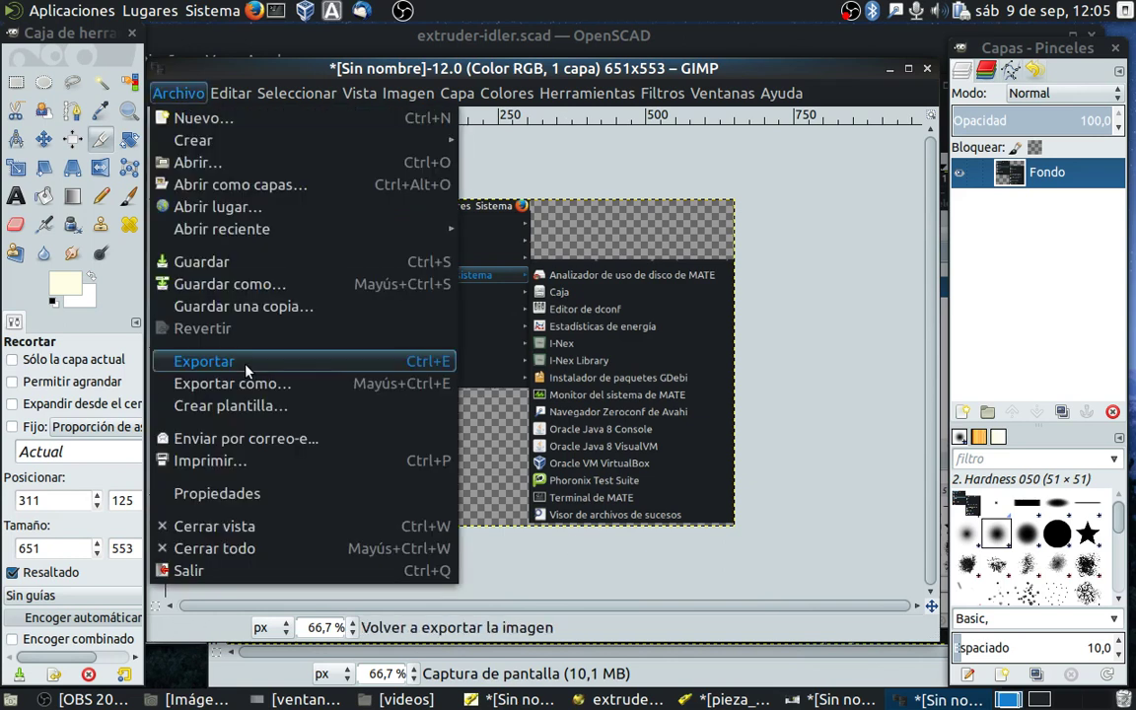
left_click(253, 392)
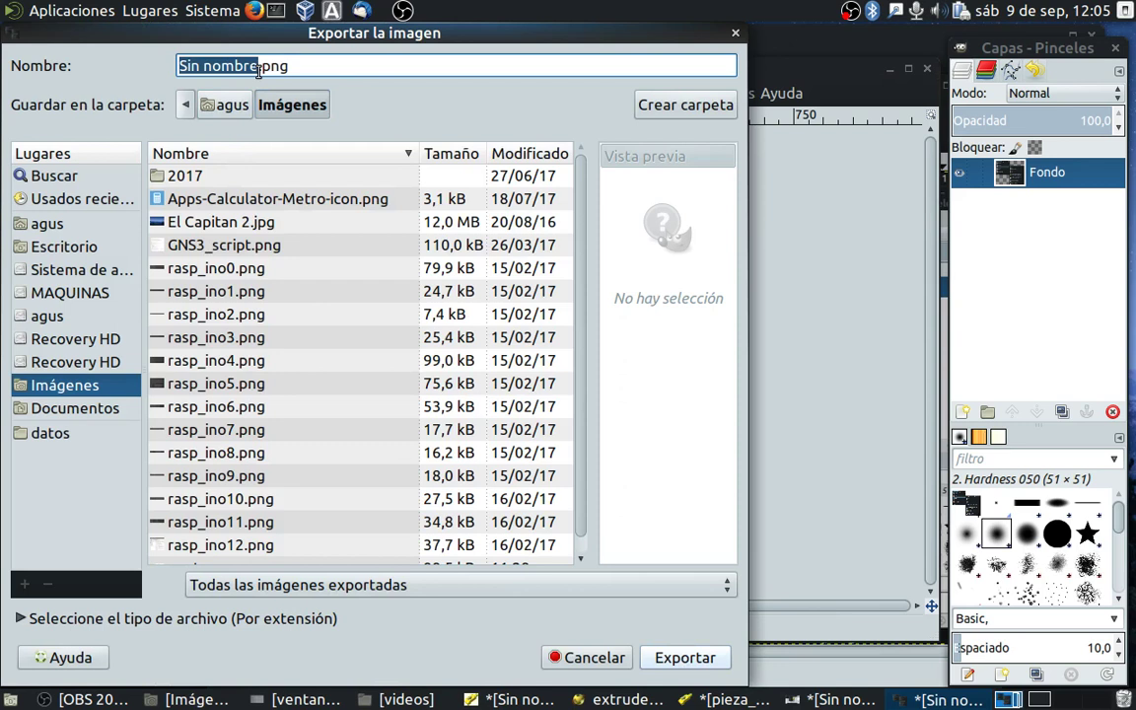
type("menus")
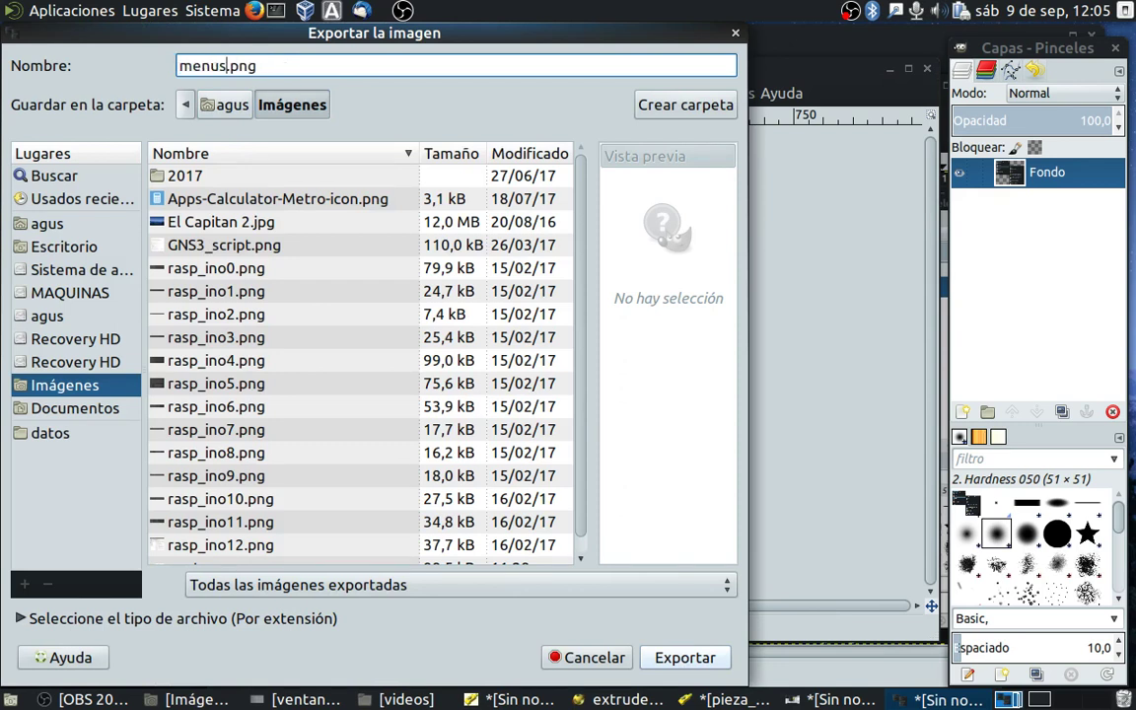
key("Return")
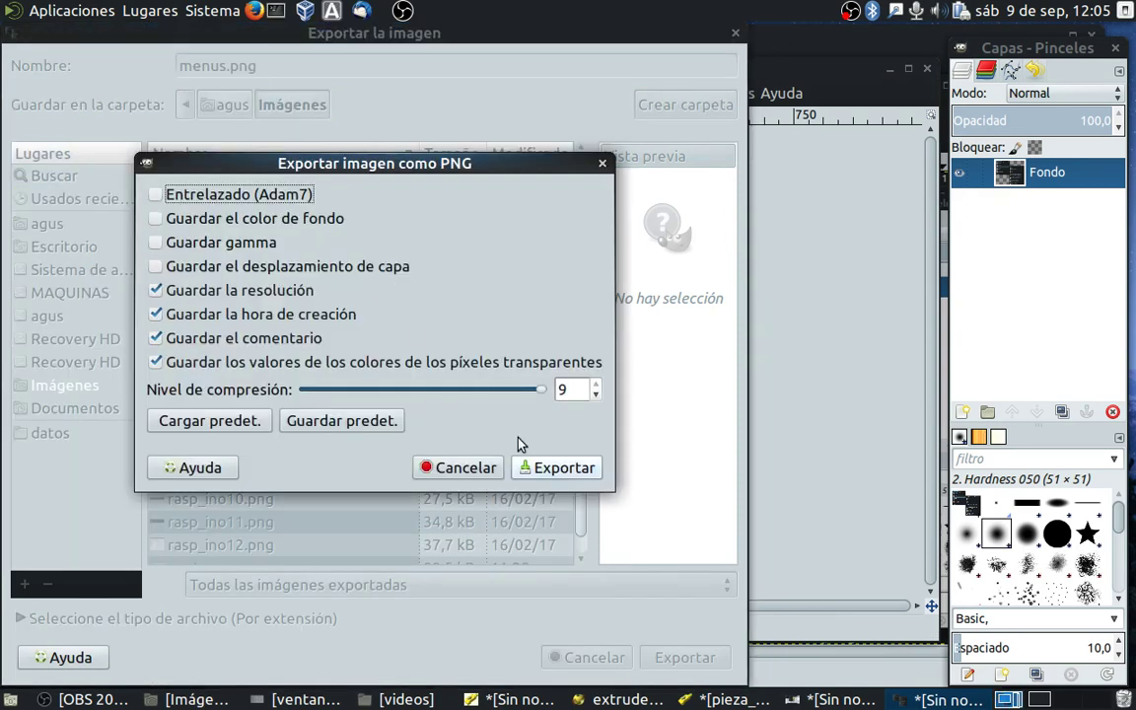
left_click(555, 467)
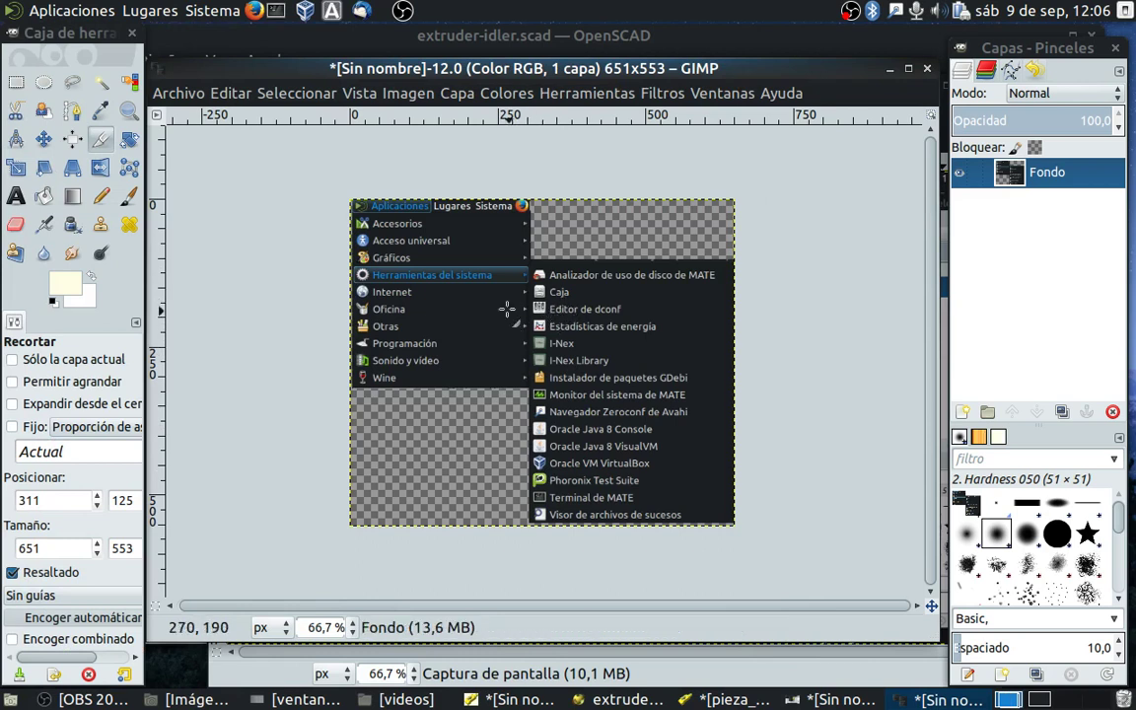
Bring the full-screen 1280x800 screenshot image to the front.
left_click(74, 12)
mouse_move(79, 217)
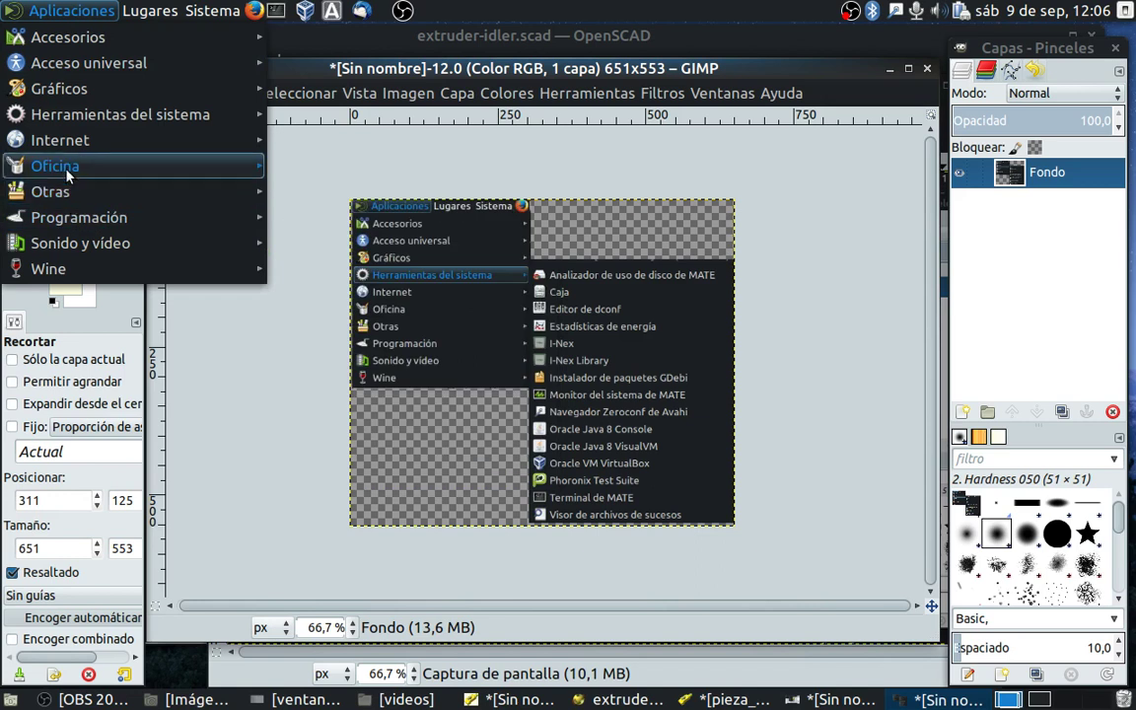
mouse_move(56, 166)
left_click(563, 155)
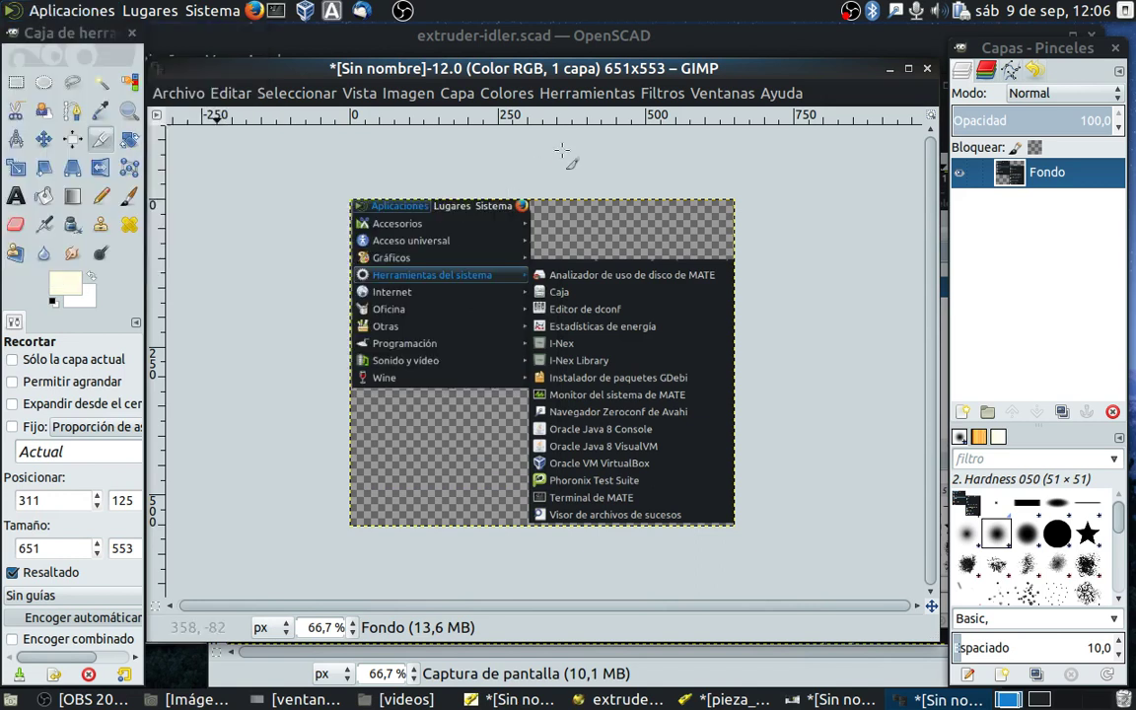
left_click_drag(310, 82, 466, 260)
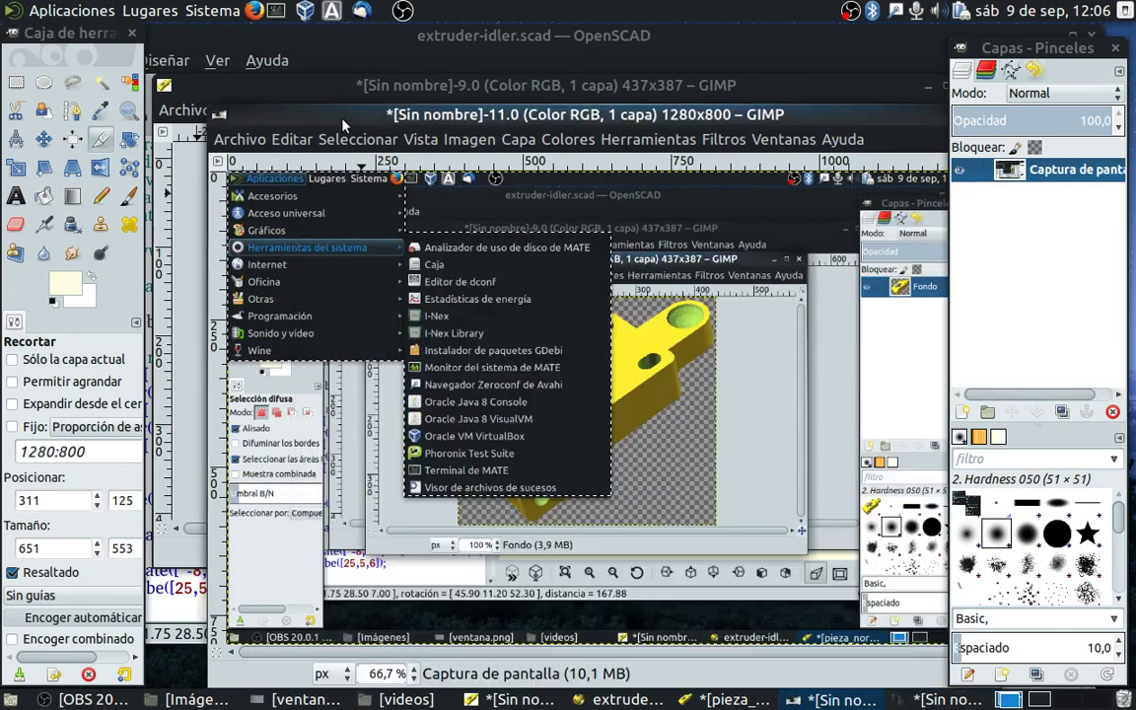
left_click(306, 105)
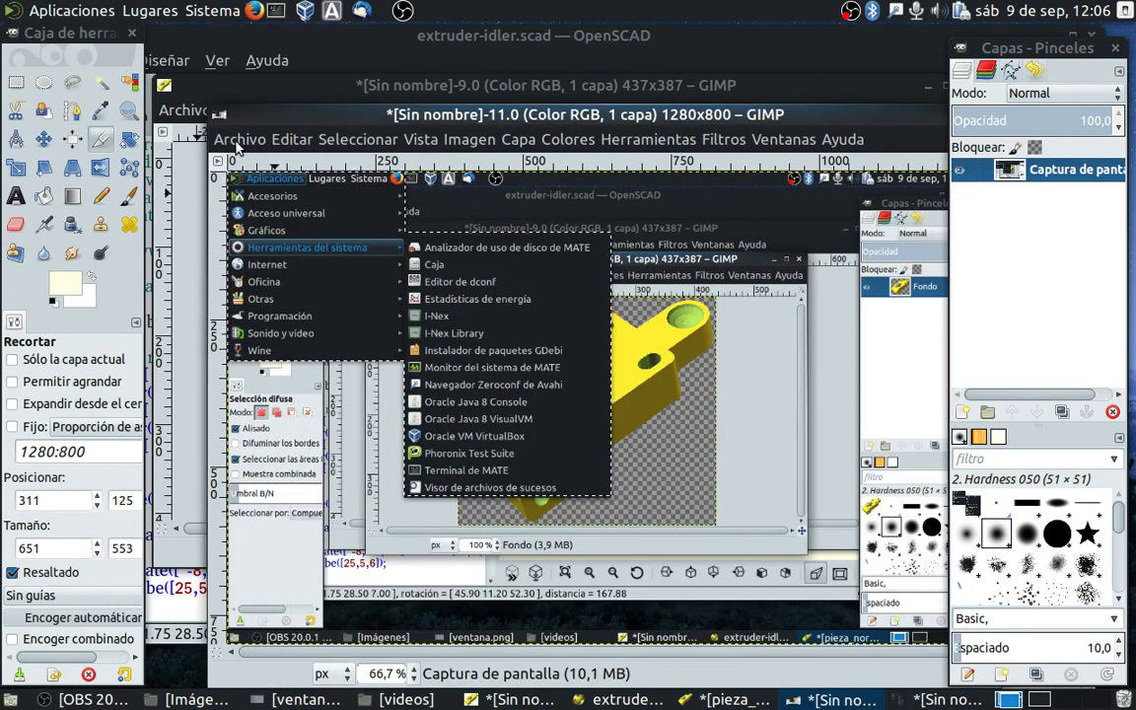
Set the background colour to light yellow fbf494.
left_click(83, 293)
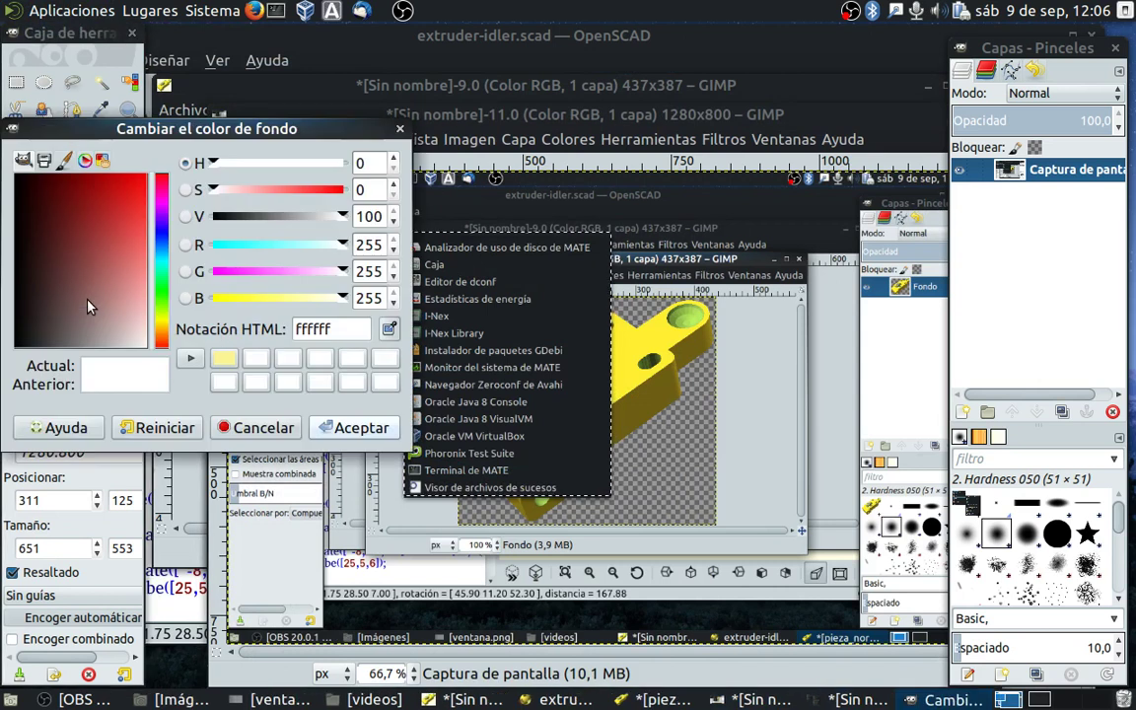
left_click(225, 359)
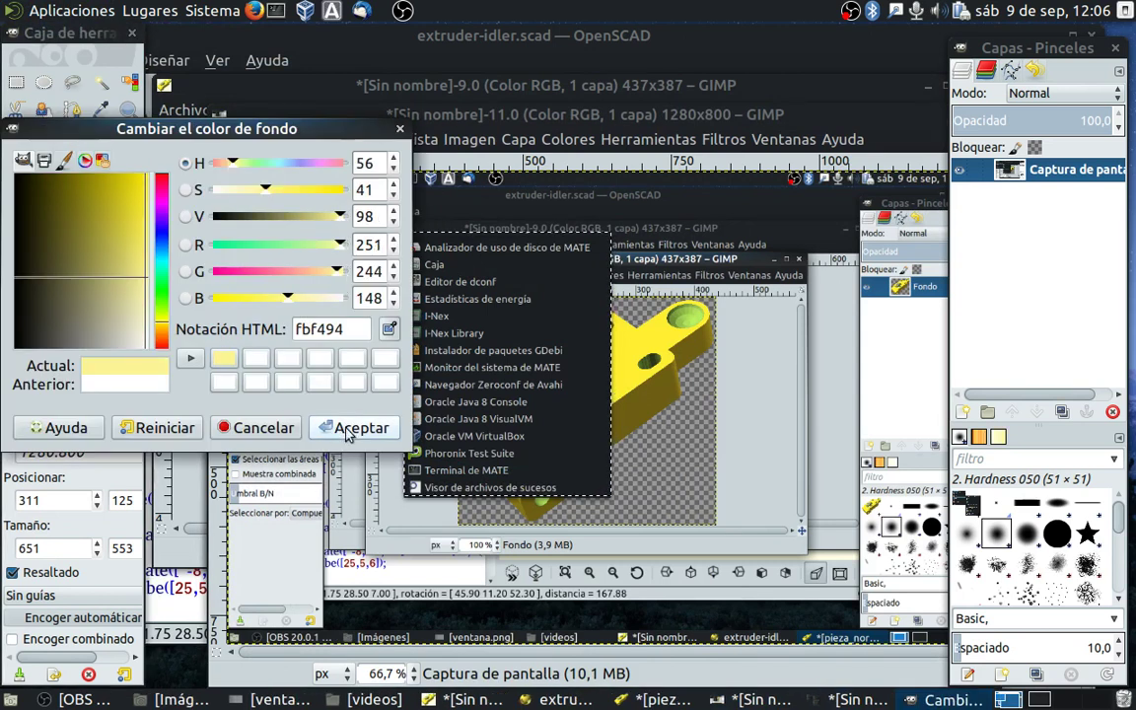
left_click(345, 427)
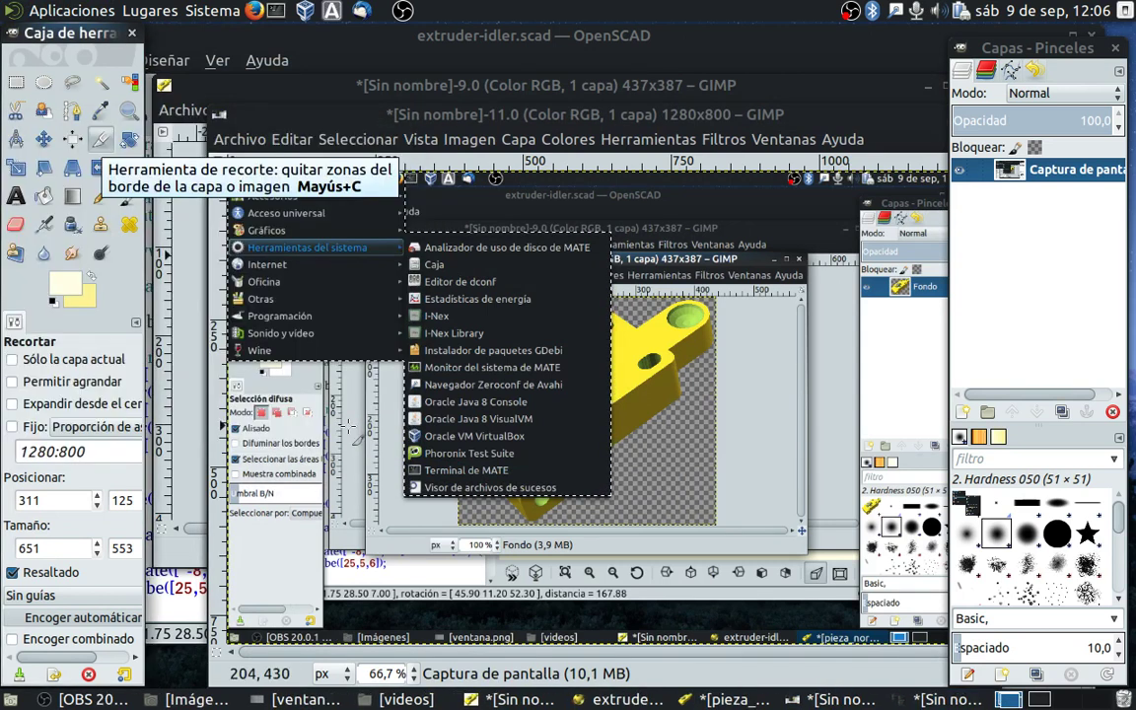
Copy the selected menus from the full-screen screenshot.
left_click(477, 117)
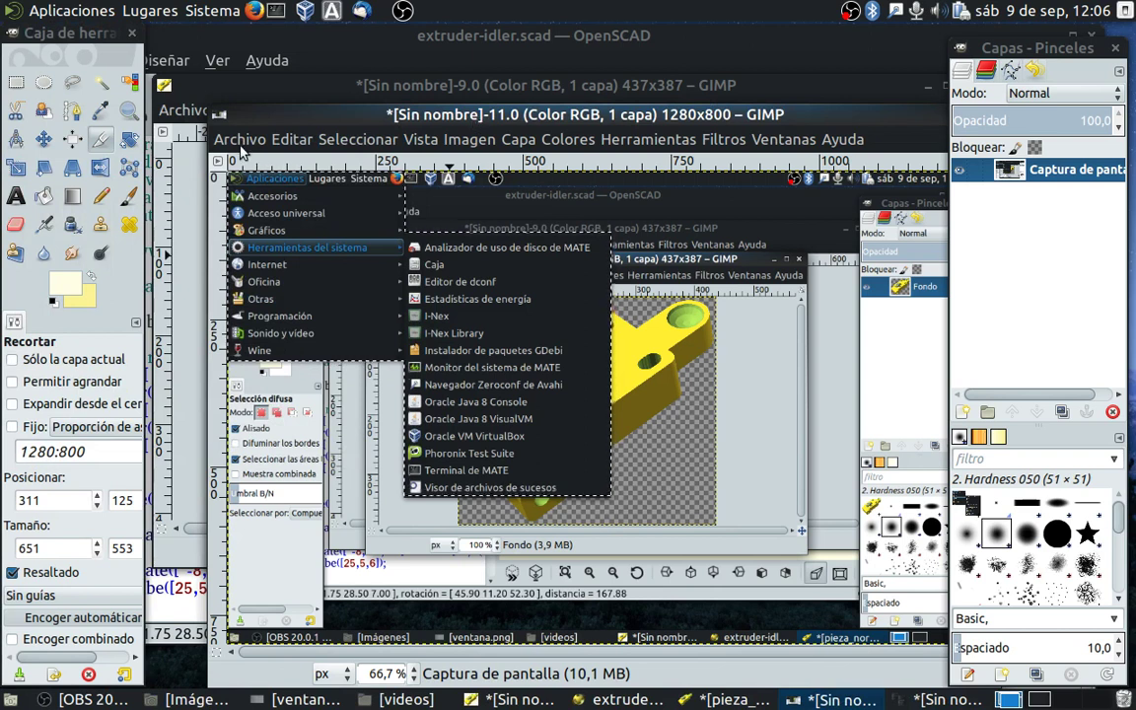
left_click(292, 144)
left_click(321, 284)
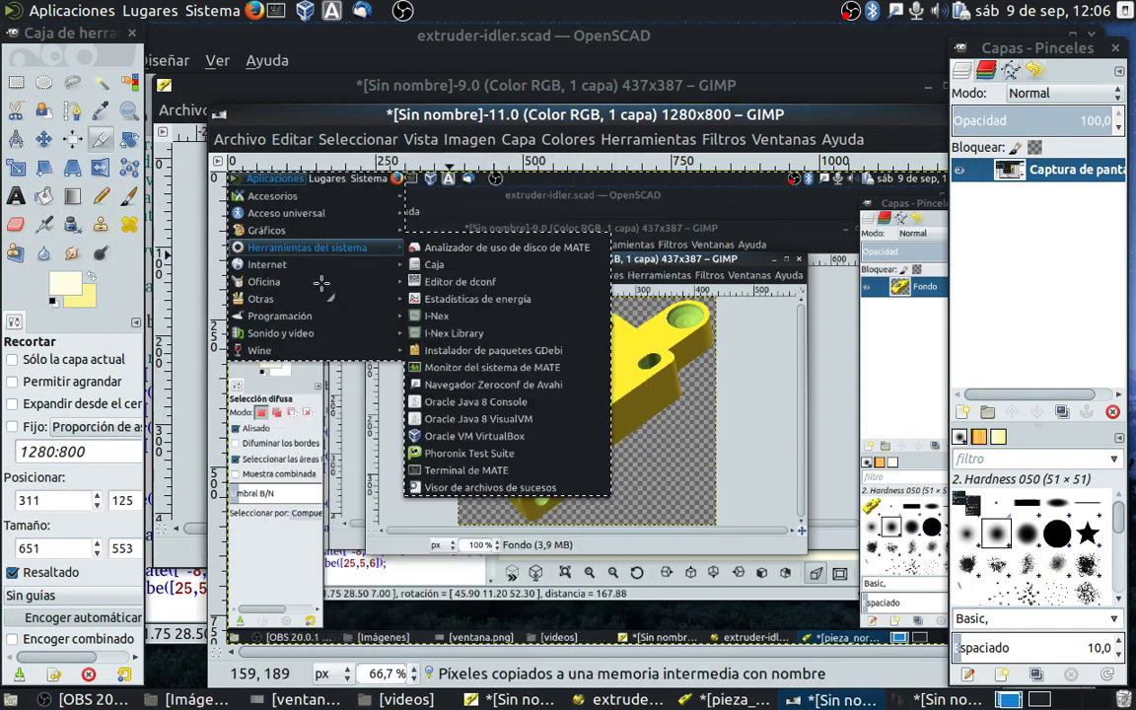
Create a new 1280×800 image filled with the yellow background colour.
left_click(230, 139)
left_click(246, 164)
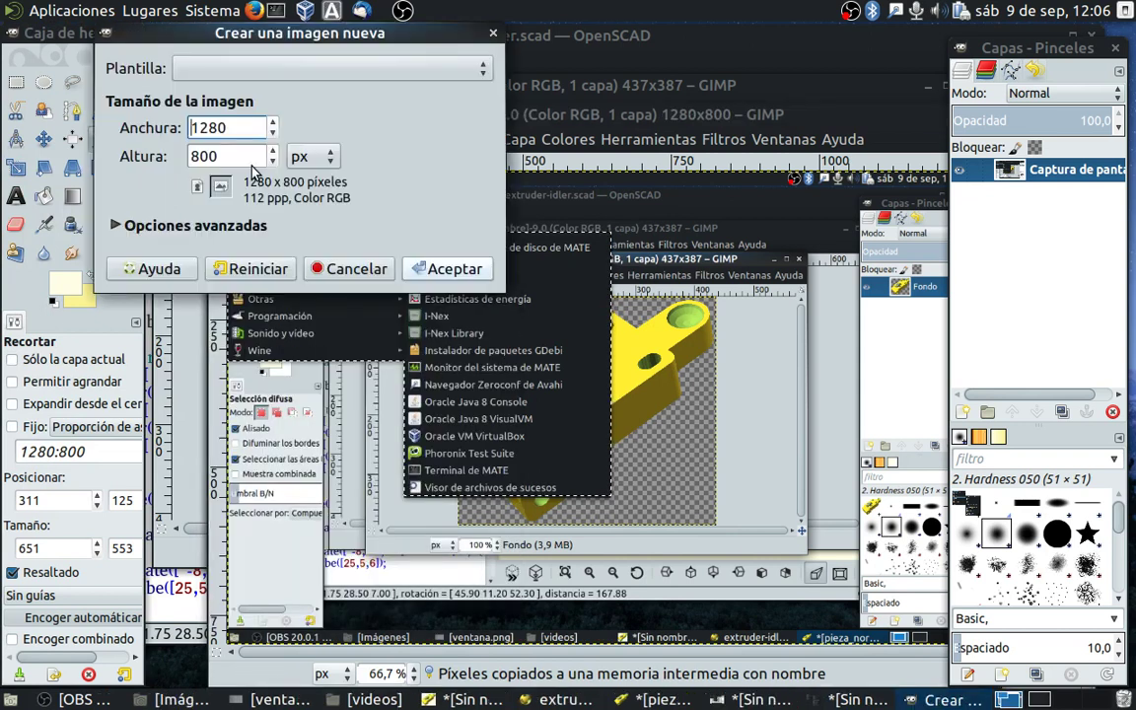
left_click(116, 225)
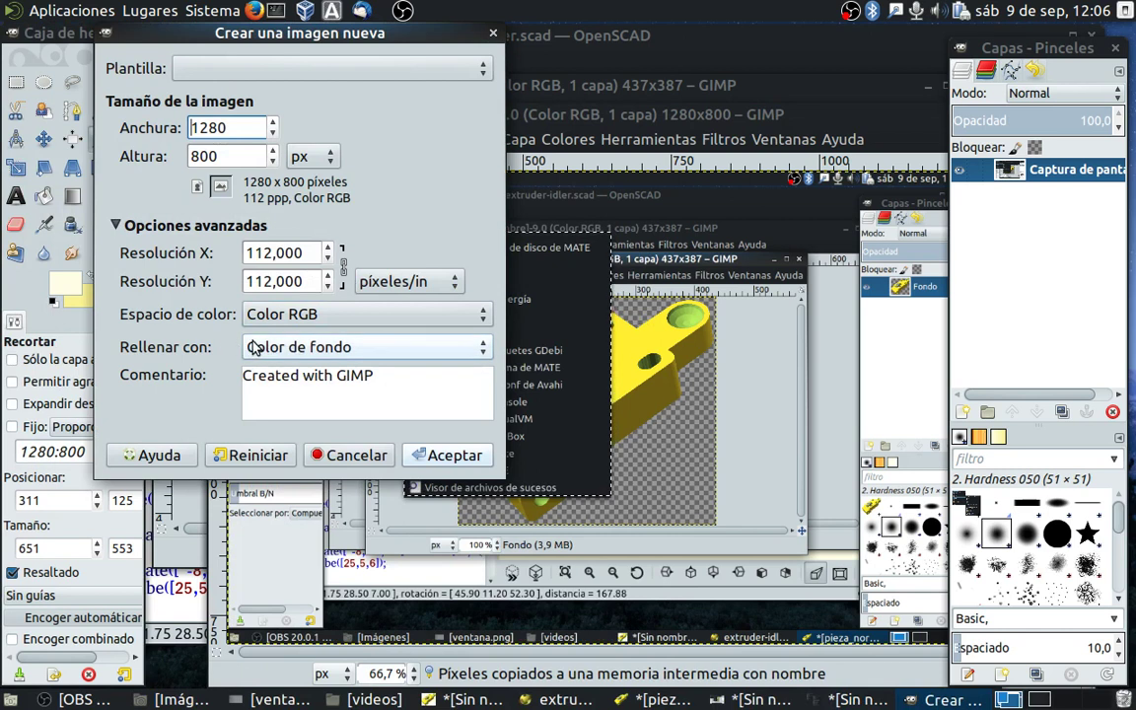
left_click(451, 456)
left_click_drag(358, 61, 513, 66)
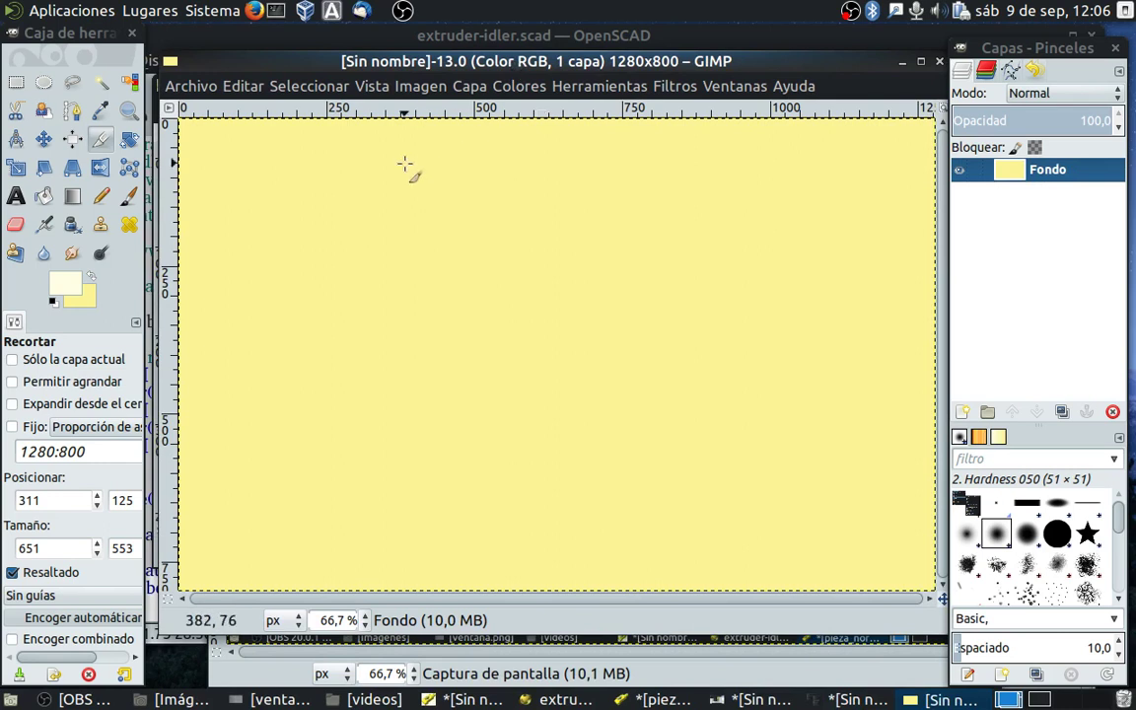
Paste the copied menus and anchor them onto the yellow Fondo layer.
left_click(240, 88)
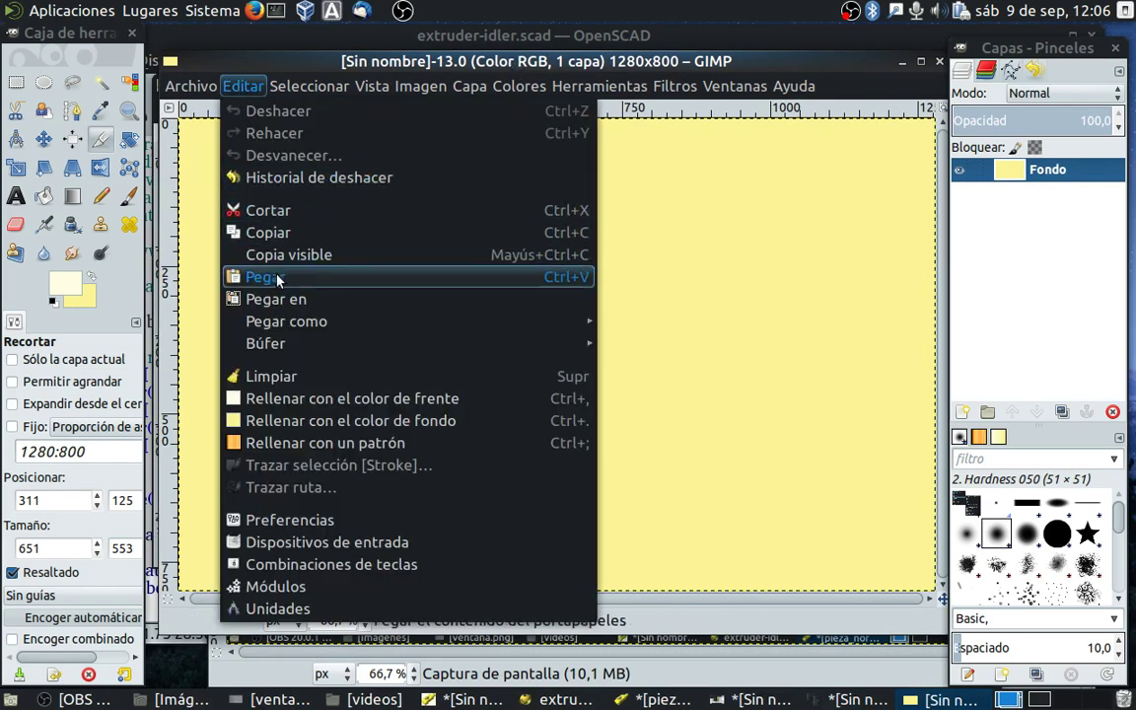
left_click(277, 281)
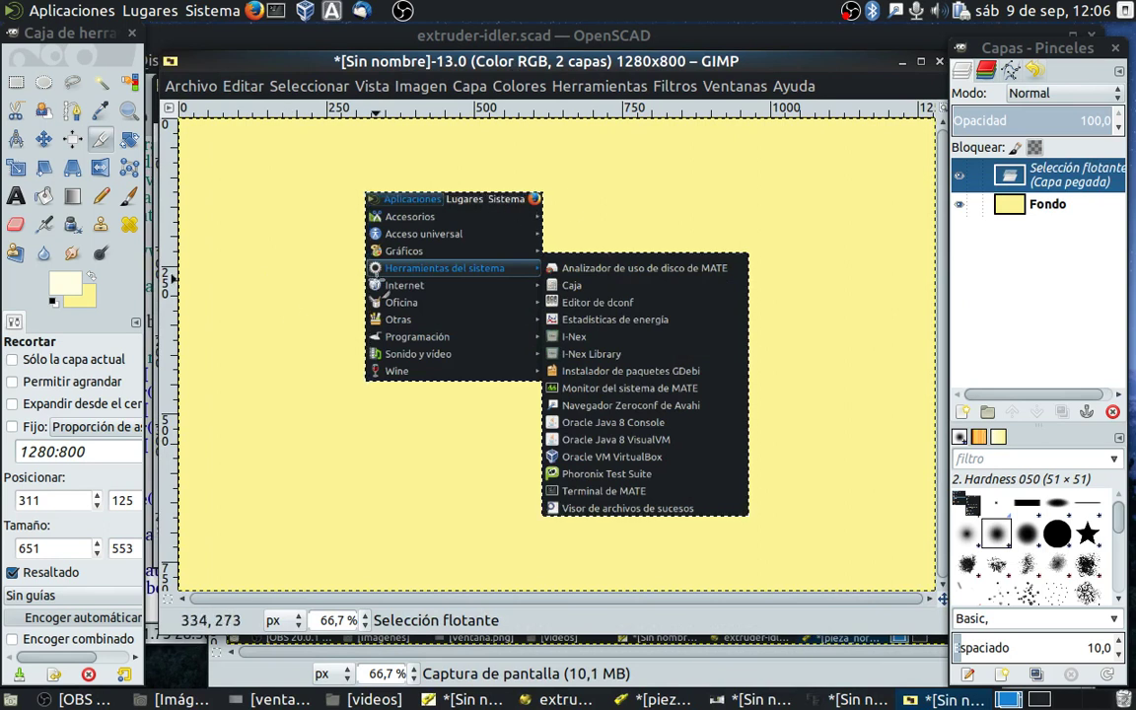
right_click(1026, 176)
left_click(799, 129)
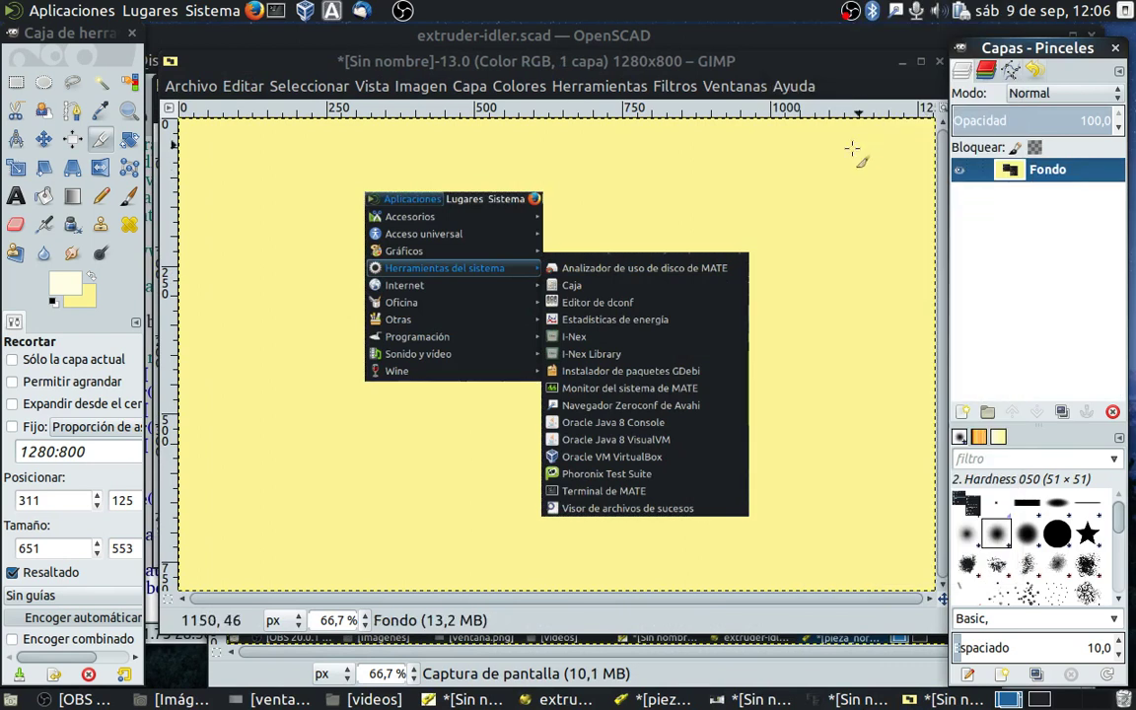
left_click(102, 141)
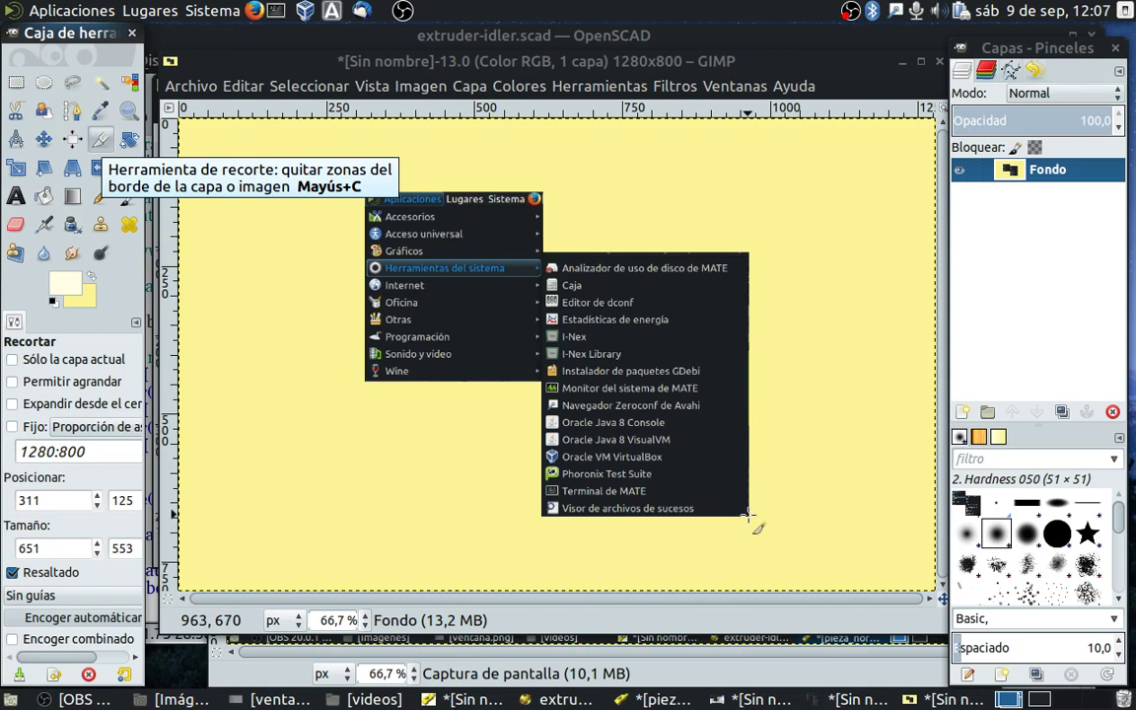
Crop the yellow menus image to 681×584 with a thin yellow border, then browse the desktop Applications menu.
left_click_drag(749, 514, 364, 189)
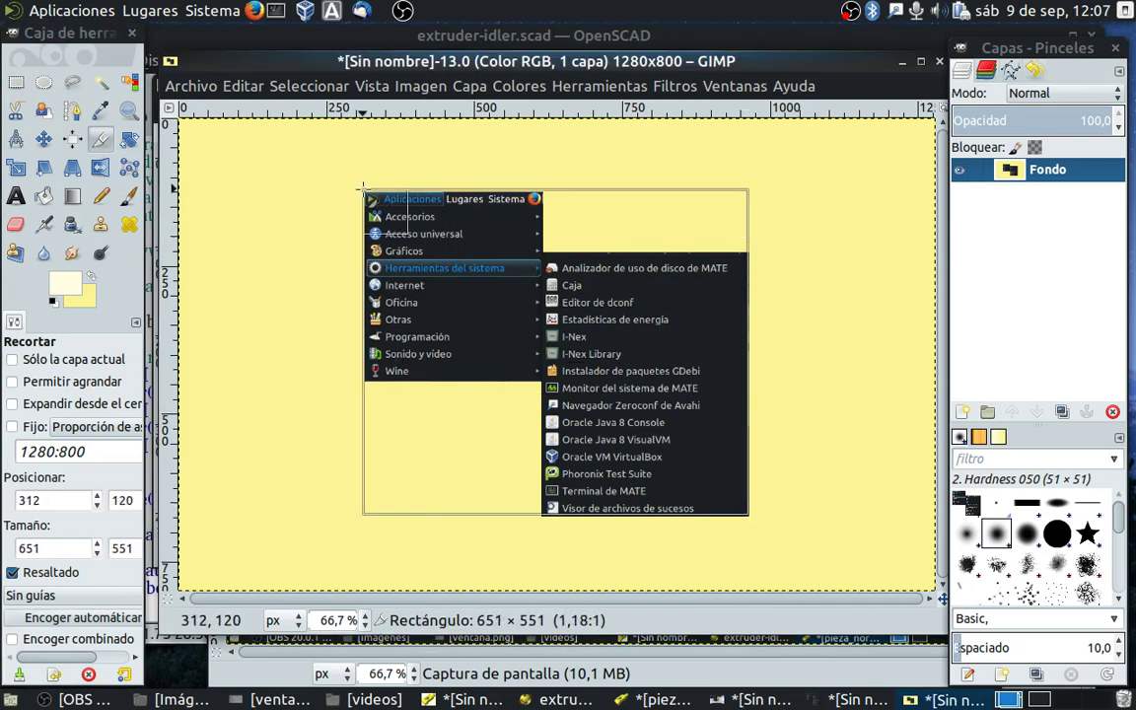
left_click_drag(364, 189, 354, 180)
mouse_move(659, 488)
left_mouse_down()
mouse_move(692, 499)
mouse_move(685, 521)
left_mouse_up()
left_click_drag(722, 332, 730, 331)
left_click(650, 230)
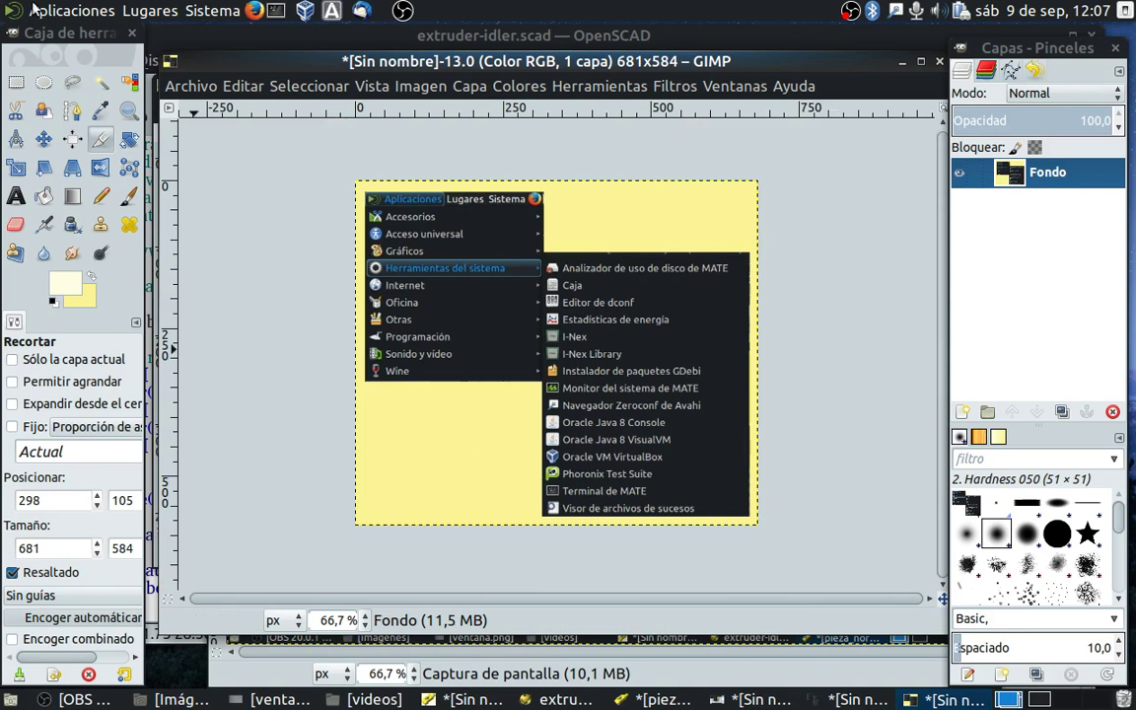
left_click(77, 14)
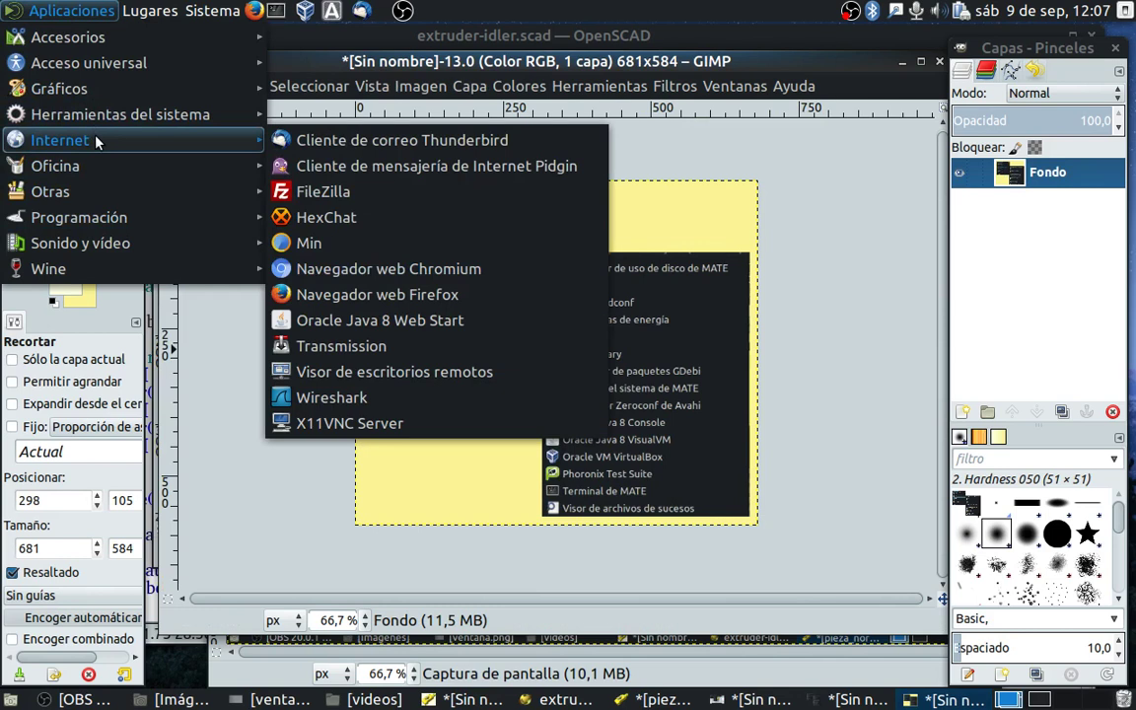
mouse_move(150, 11)
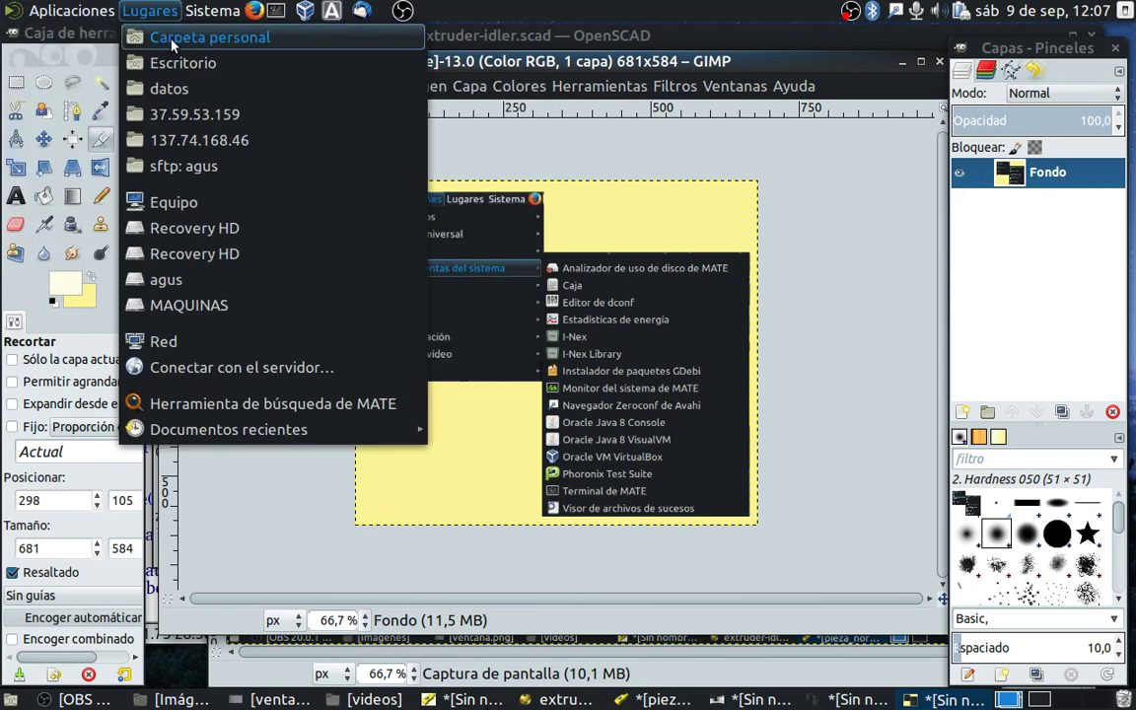
Open El Capitan 2.jpg from the Imágenes folder in the image viewer and move the file manager aside.
left_click(154, 35)
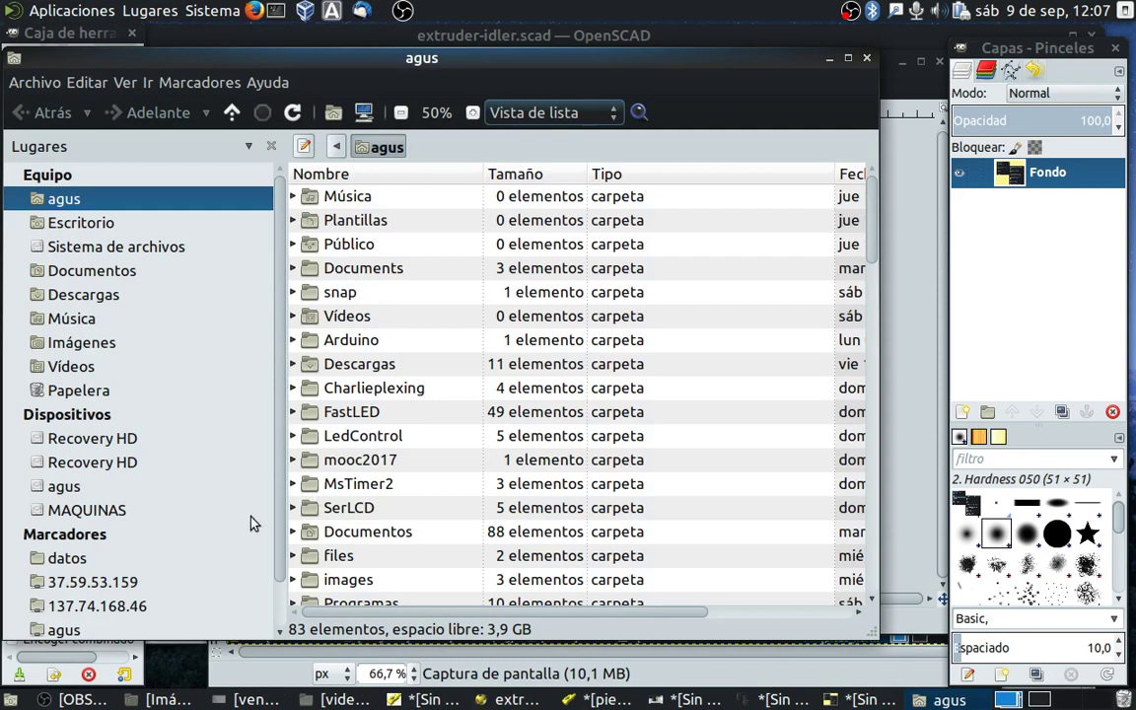
left_click(79, 345)
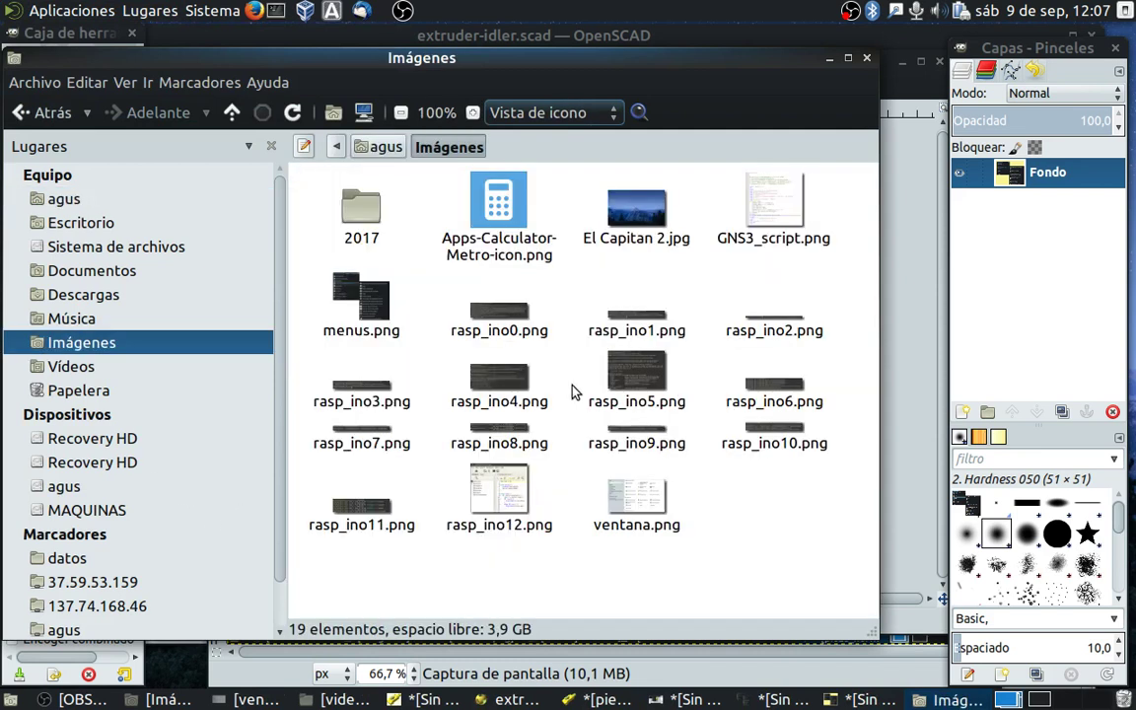
double_click(650, 211)
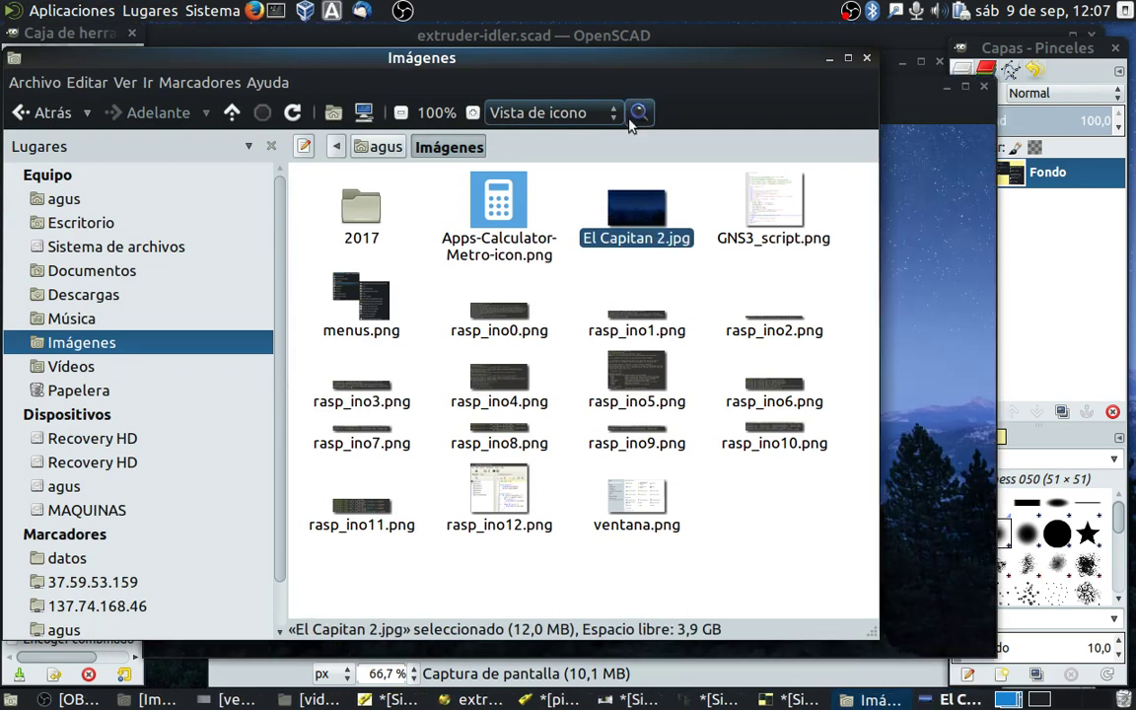
left_click_drag(636, 60, 790, 648)
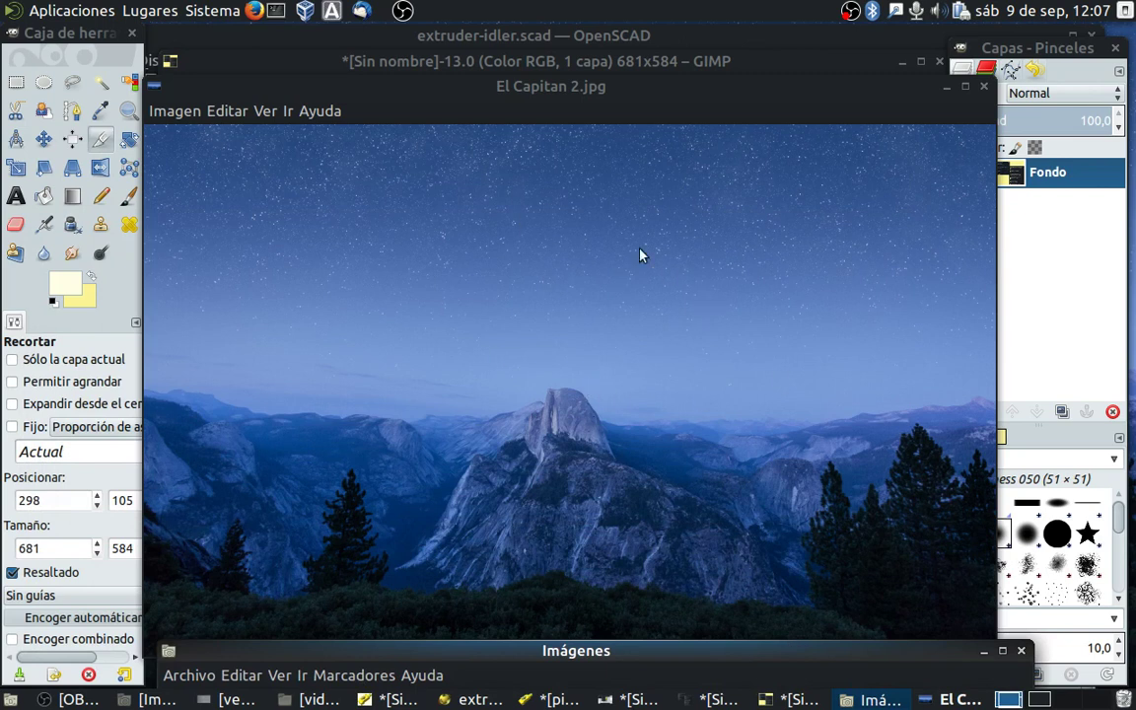
Drag the El Capitan 2.jpg viewer window down and right to uncover the GIMP canvas.
left_click_drag(254, 95, 302, 76)
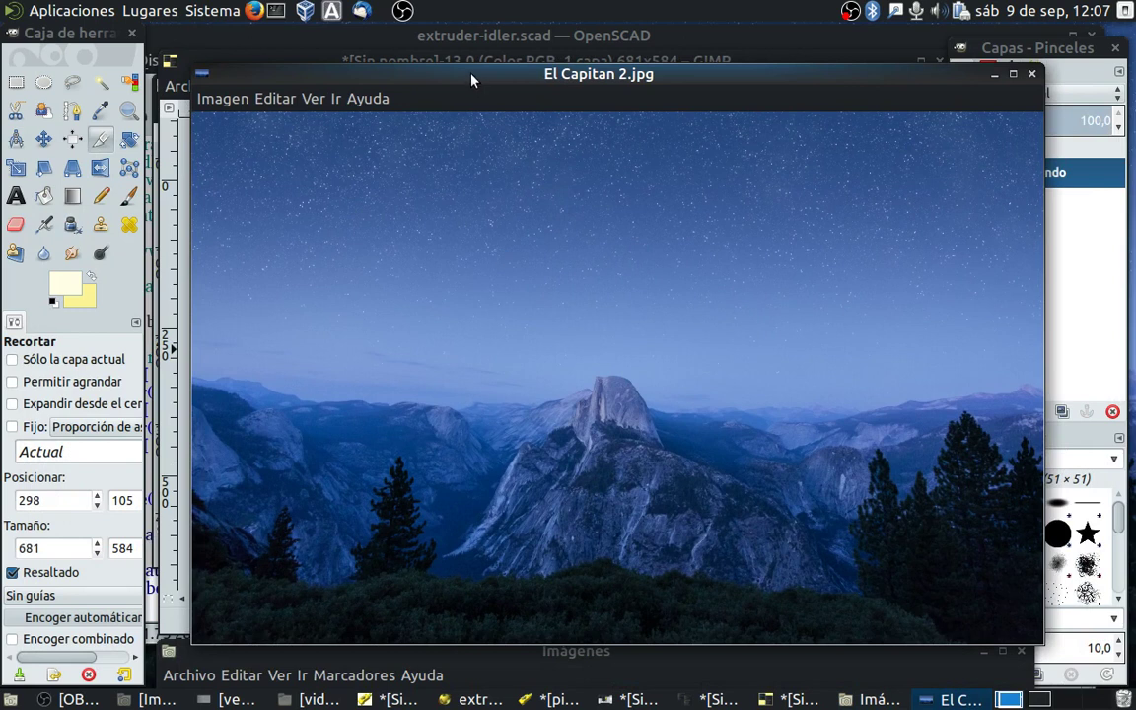
left_click_drag(471, 79, 571, 233)
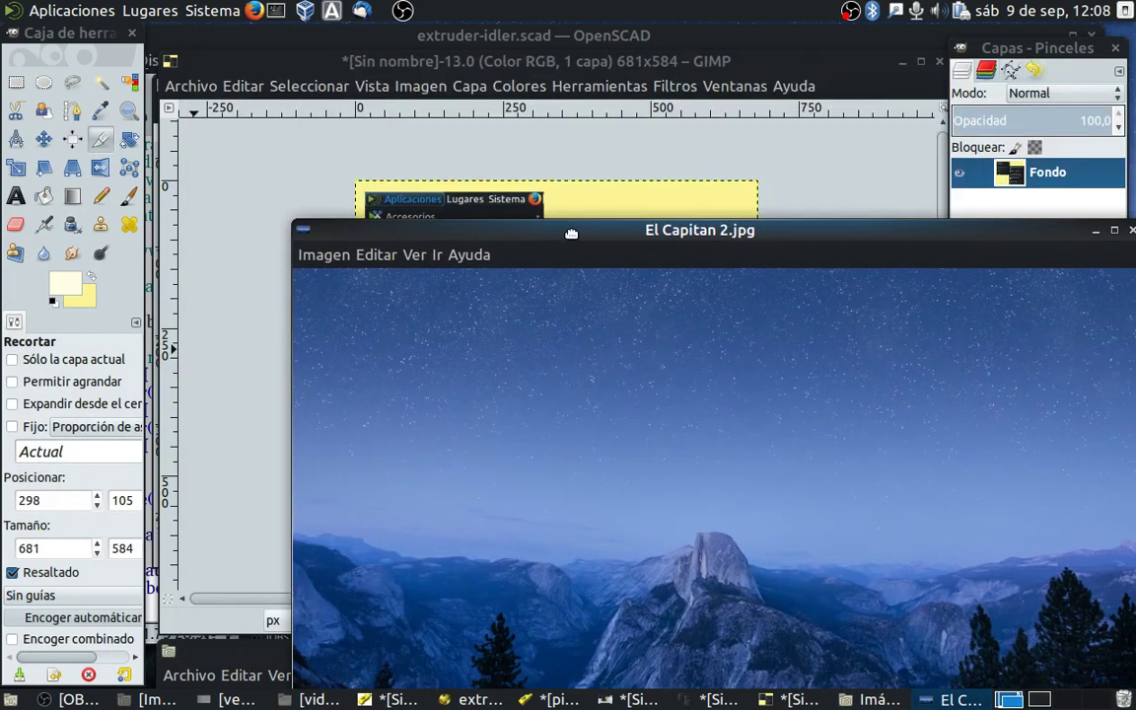
Copy the cropped yellow menu screenshot to the clipboard with Editar > Copiar.
left_click(249, 87)
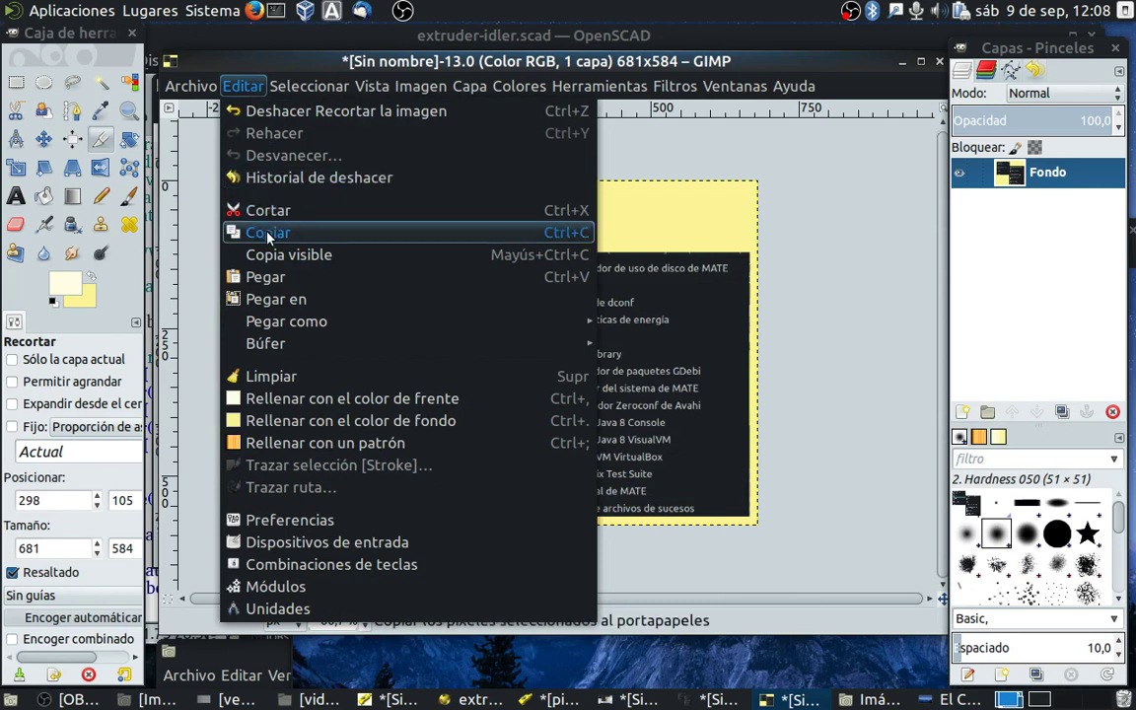
left_click(244, 227)
left_click(635, 667)
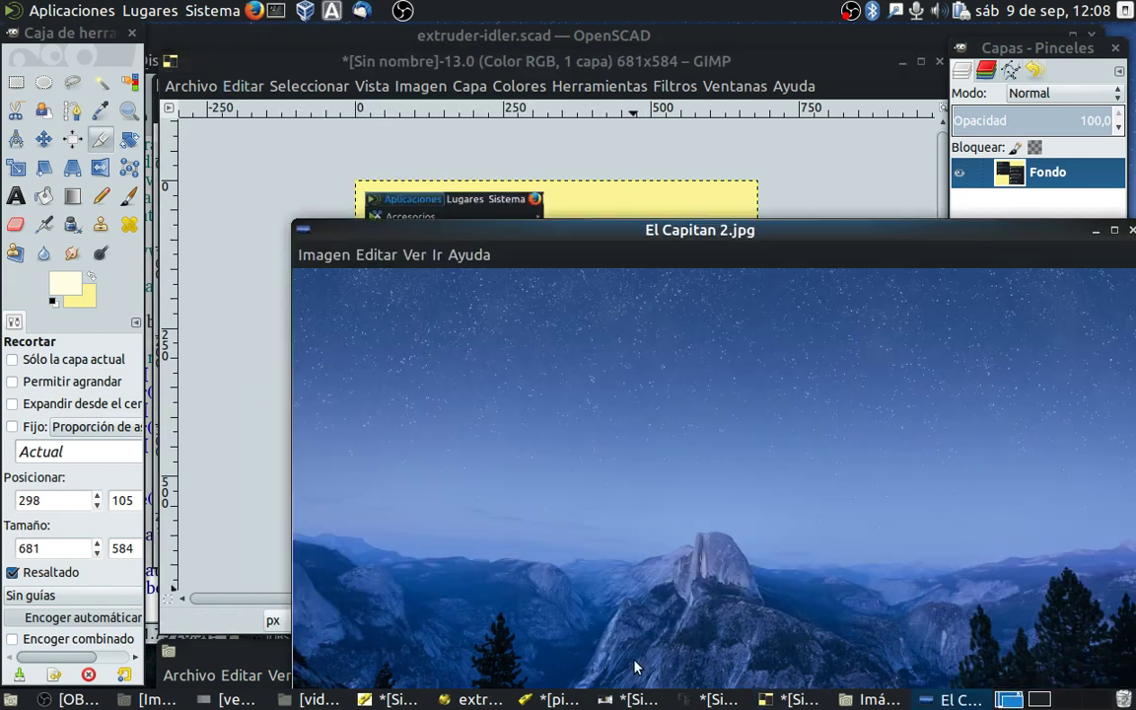
left_click(375, 257)
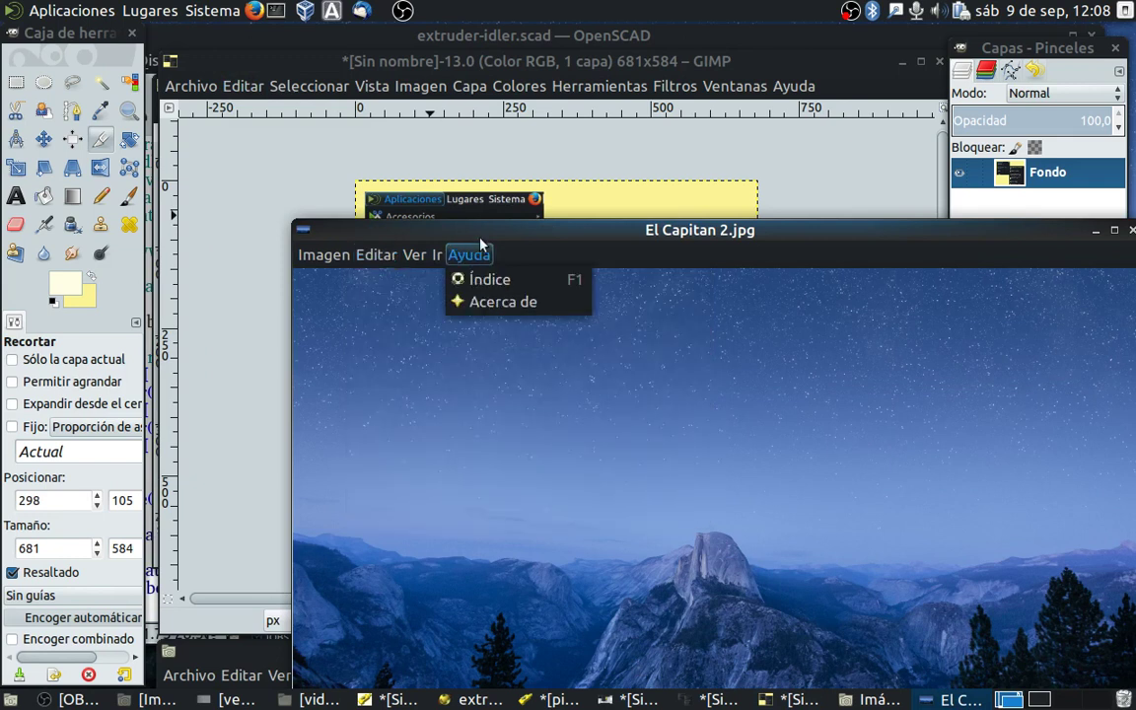
Open El Capitan 2.jpg in GIMP as a new image and maximize its window.
left_click(194, 87)
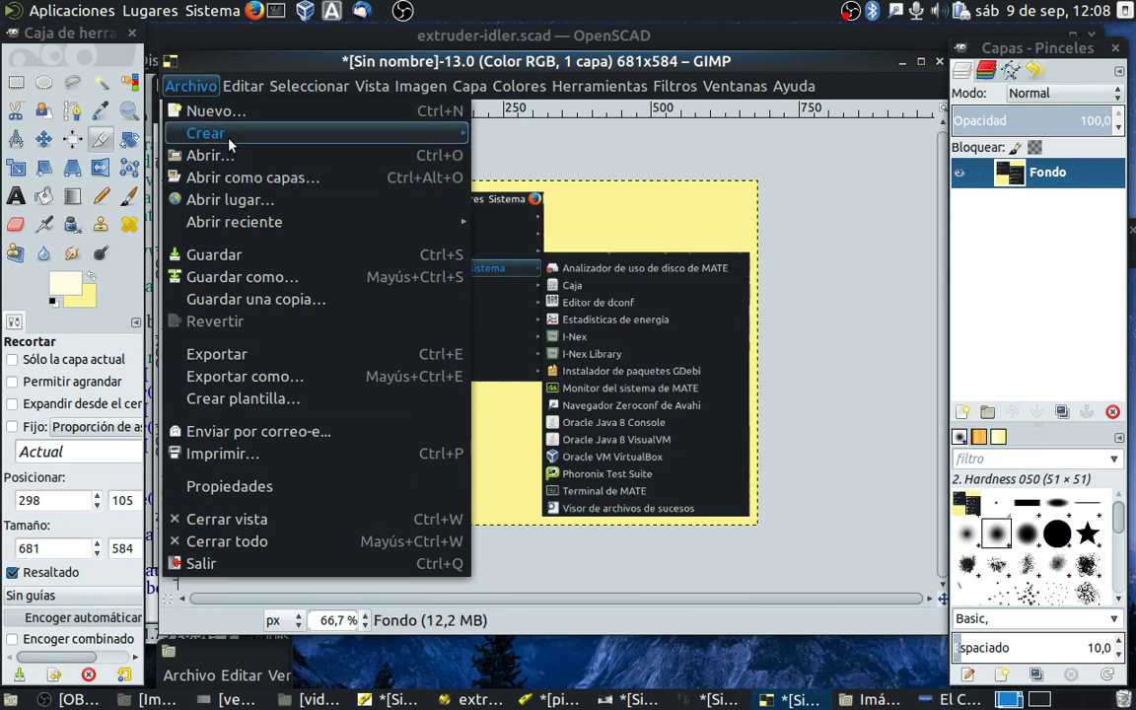
left_click(216, 158)
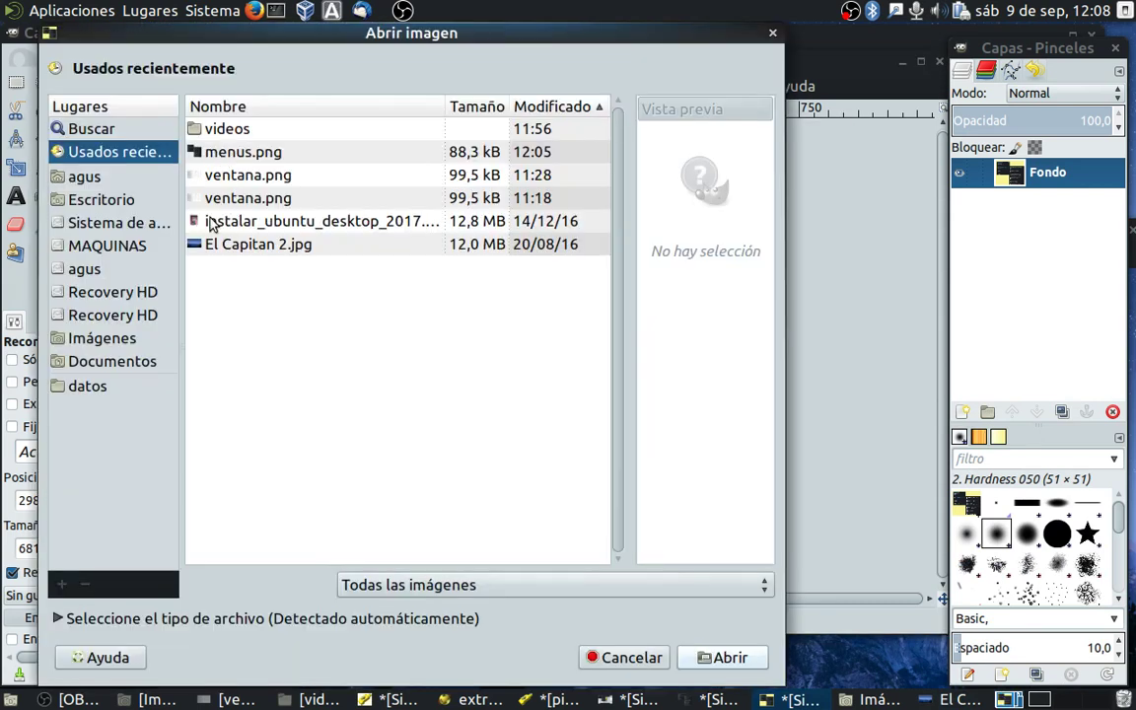
left_click(241, 247)
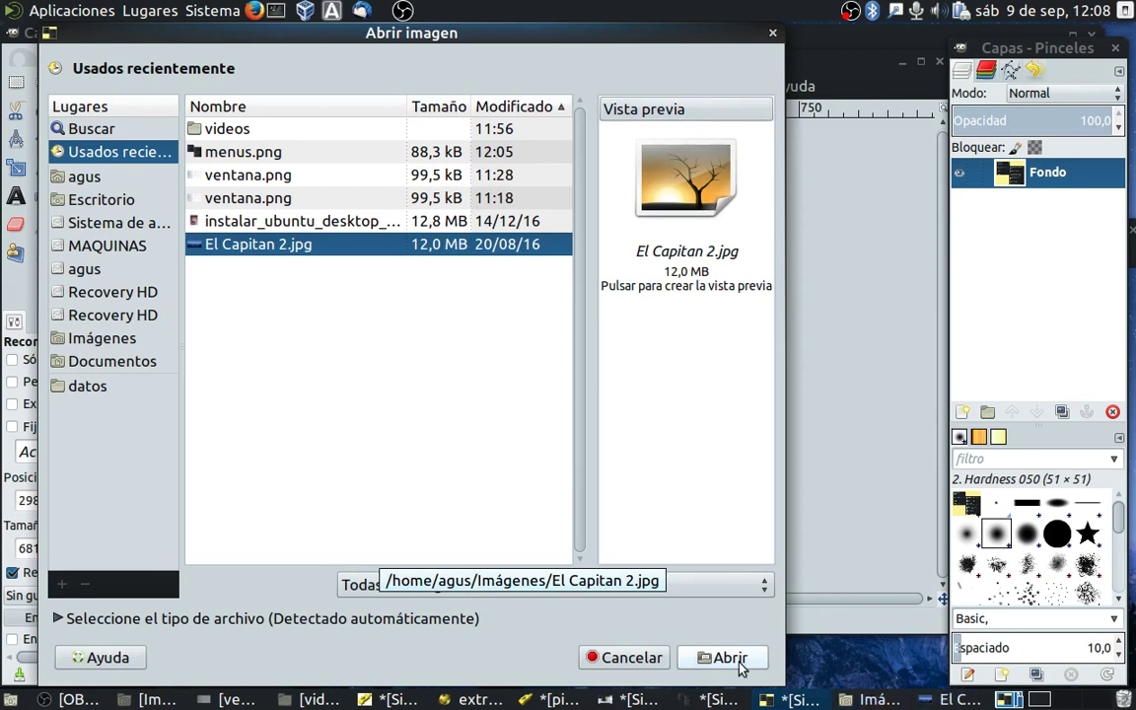
left_click(731, 658)
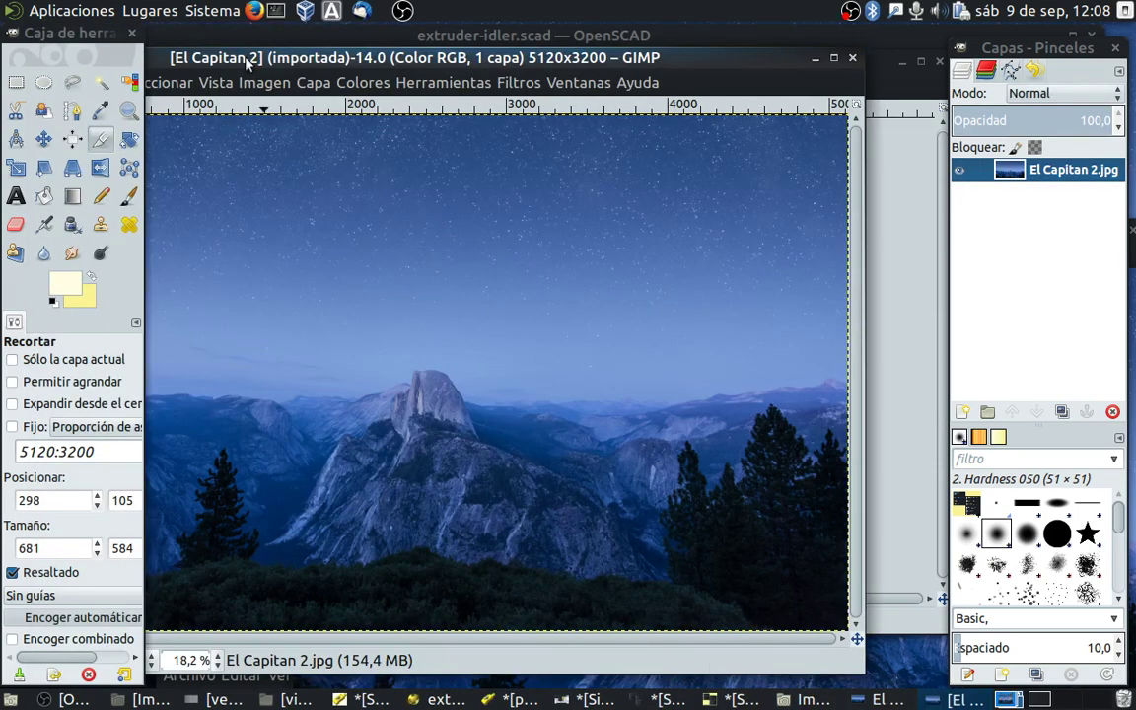
double_click(247, 64)
Paste the menu screenshot onto El Capitan 2 and move it up-left into the starry sky.
left_click(227, 76)
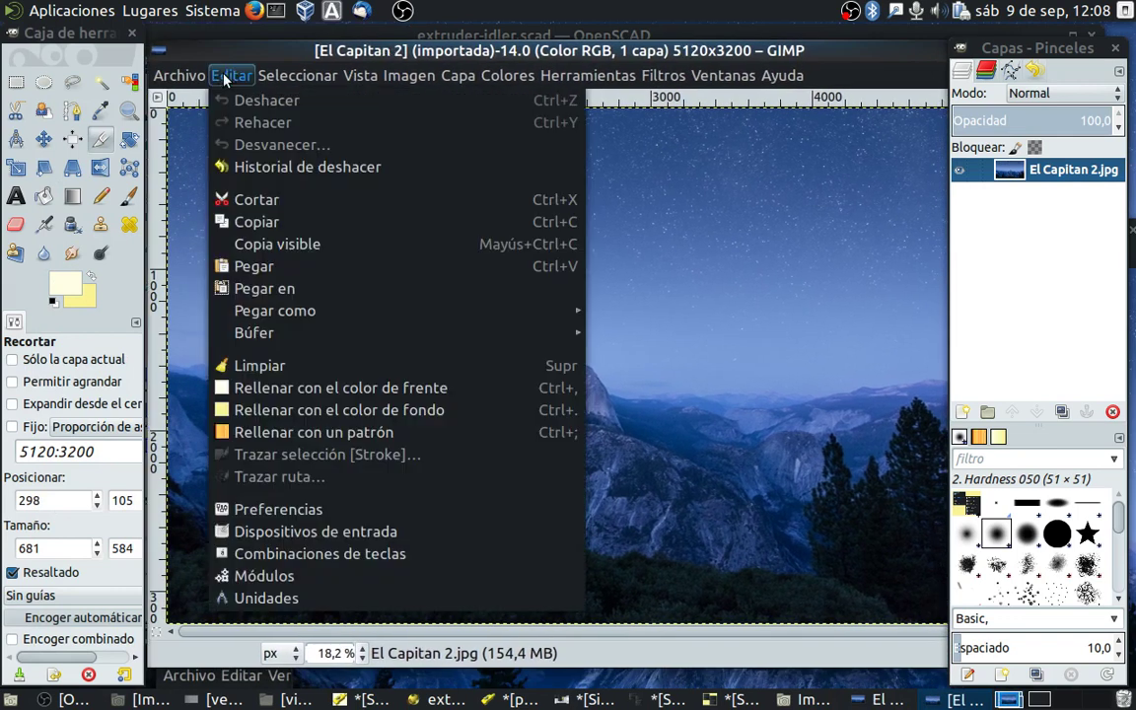
left_click(237, 266)
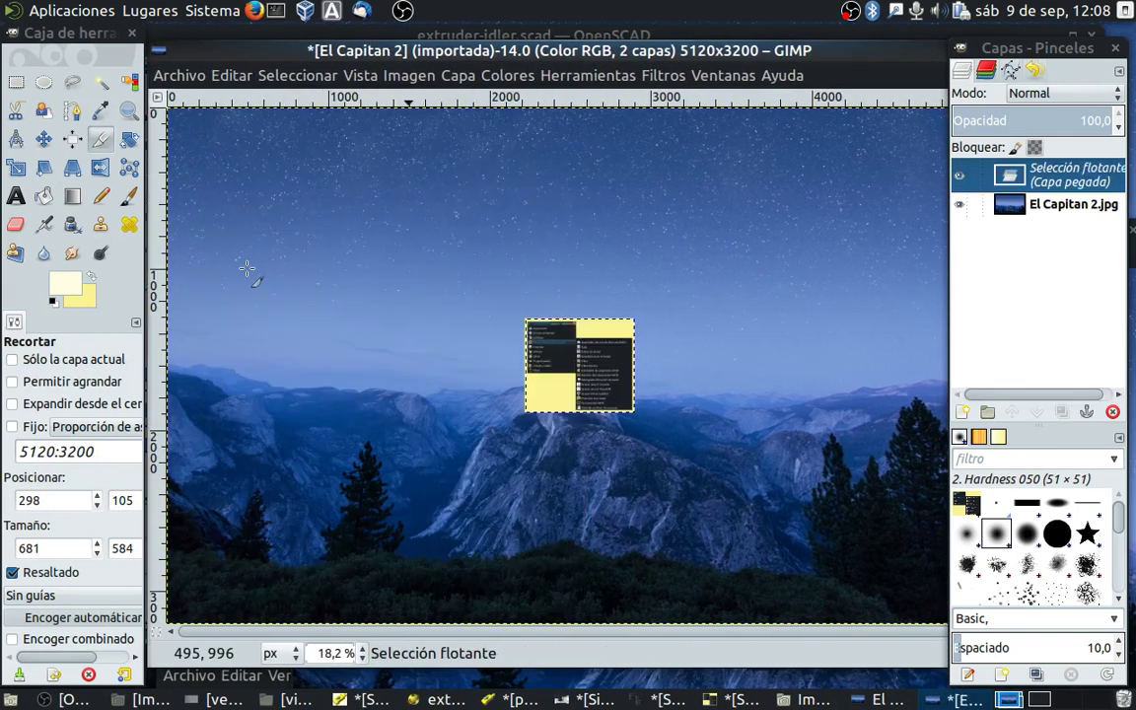
left_click(46, 140)
mouse_move(596, 326)
left_mouse_down()
mouse_move(365, 340)
mouse_move(347, 273)
left_mouse_up()
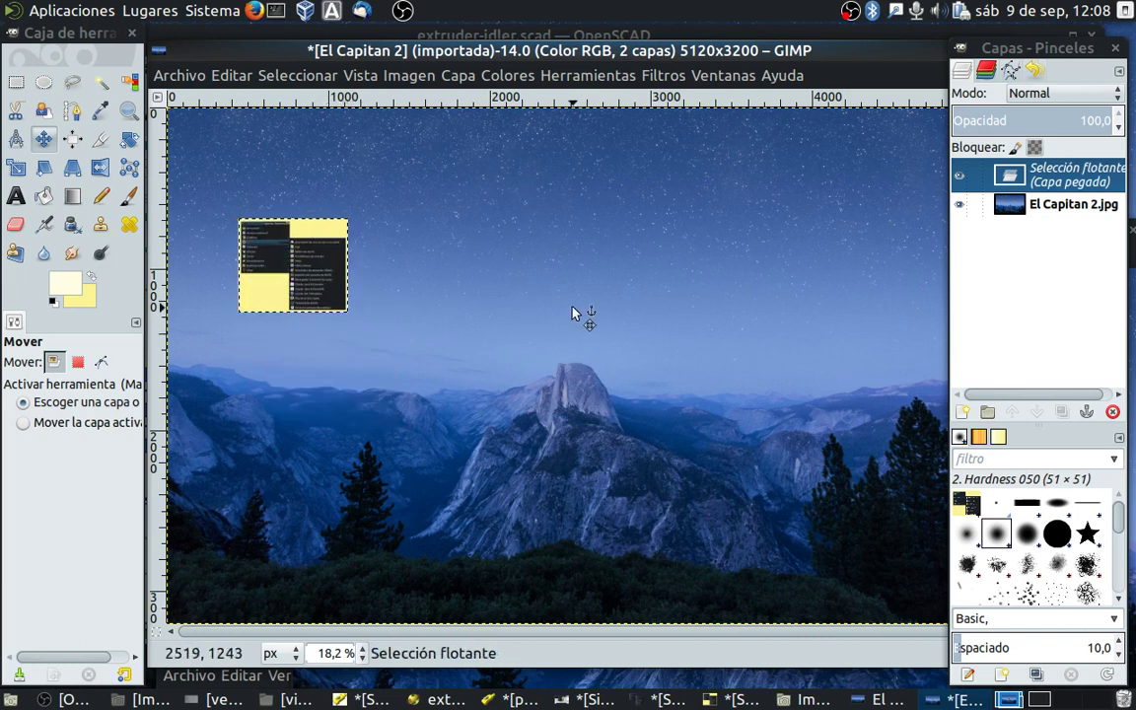
double_click(255, 47)
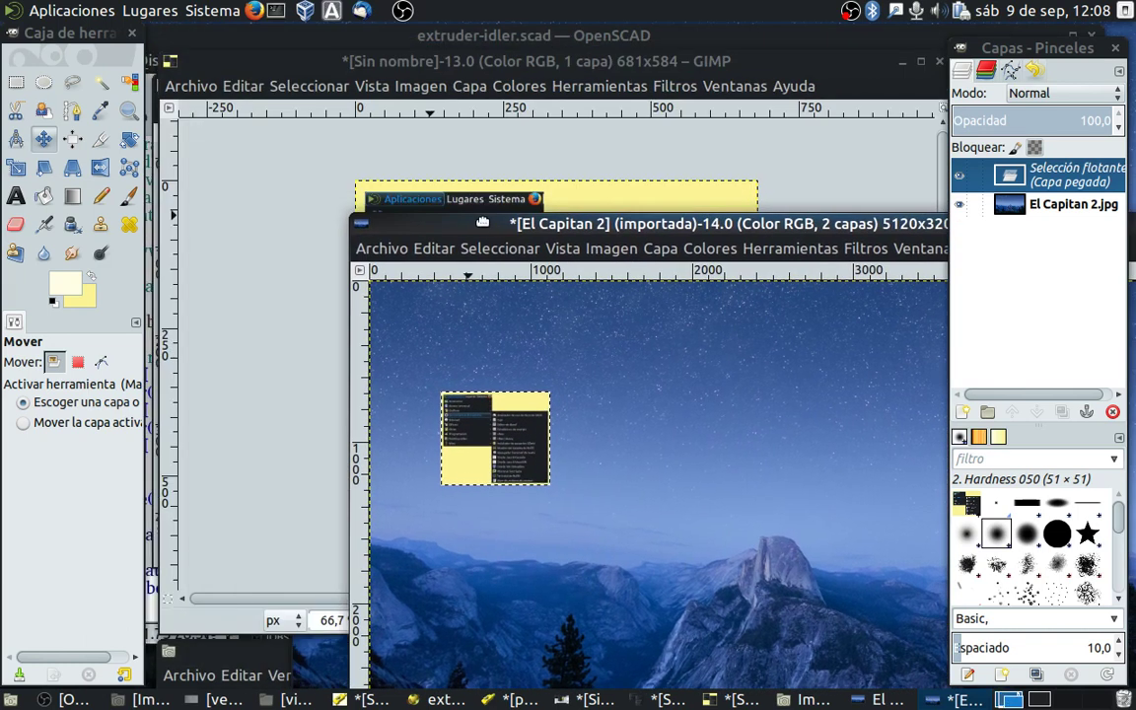
Minimize the menu screenshot, yellow 3D part and full desktop screenshot image windows.
left_click(901, 62)
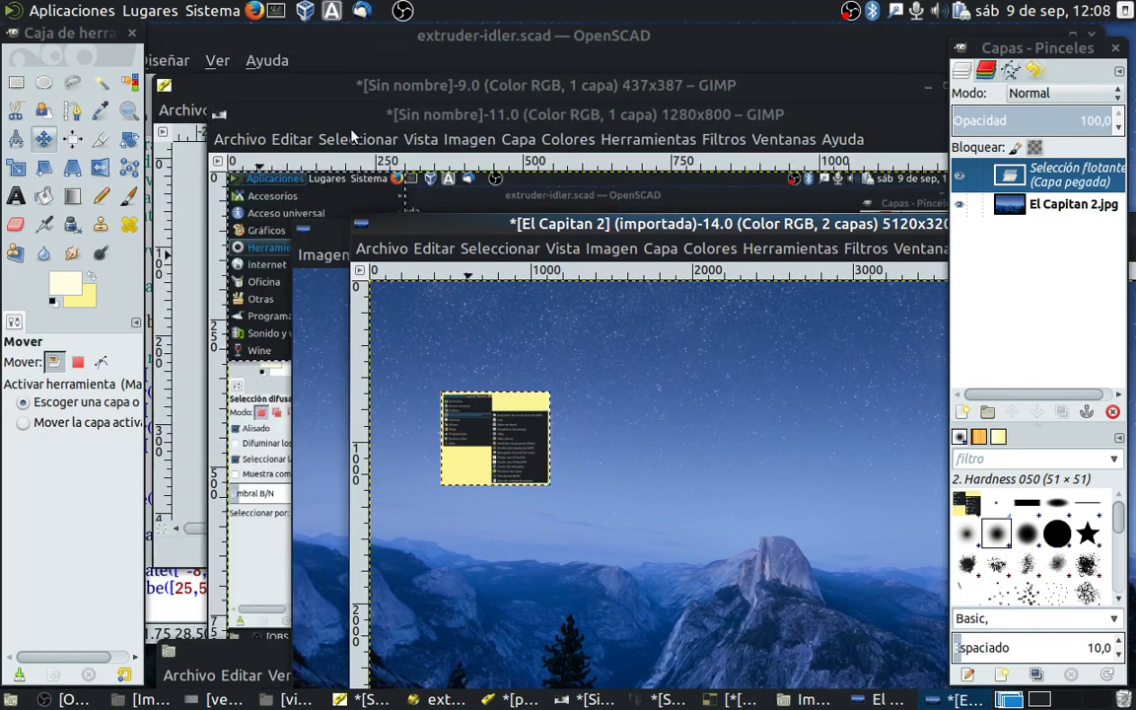
left_click(285, 86)
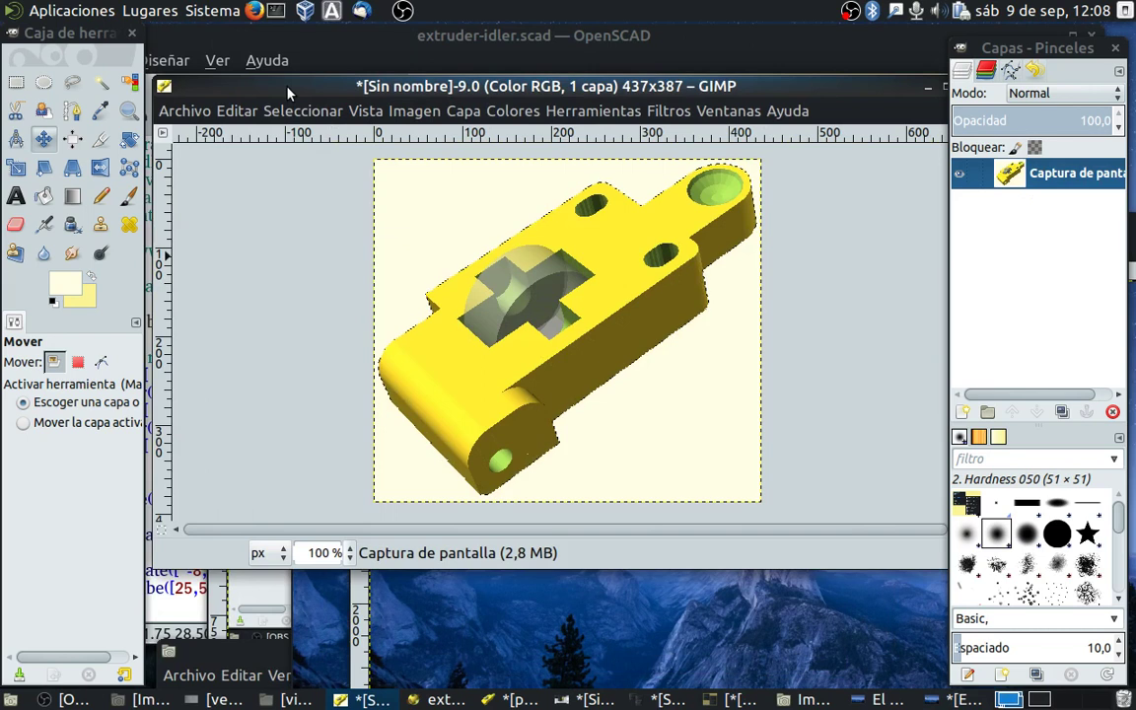
left_click(927, 89)
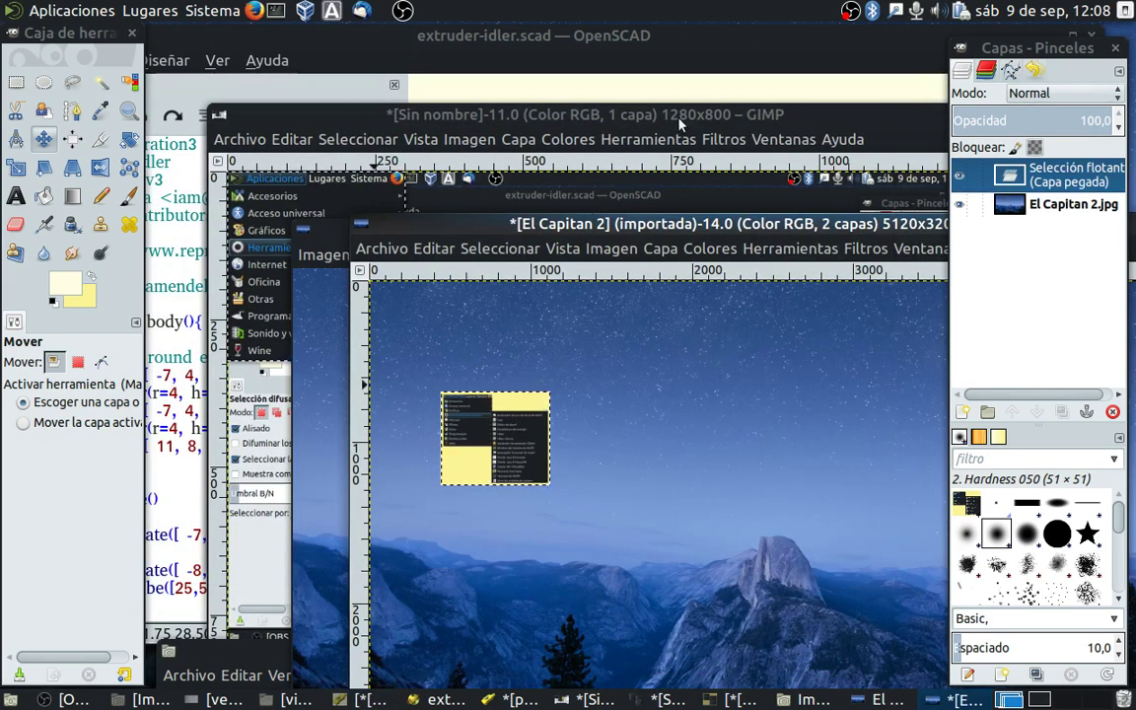
left_click_drag(904, 123, 749, 123)
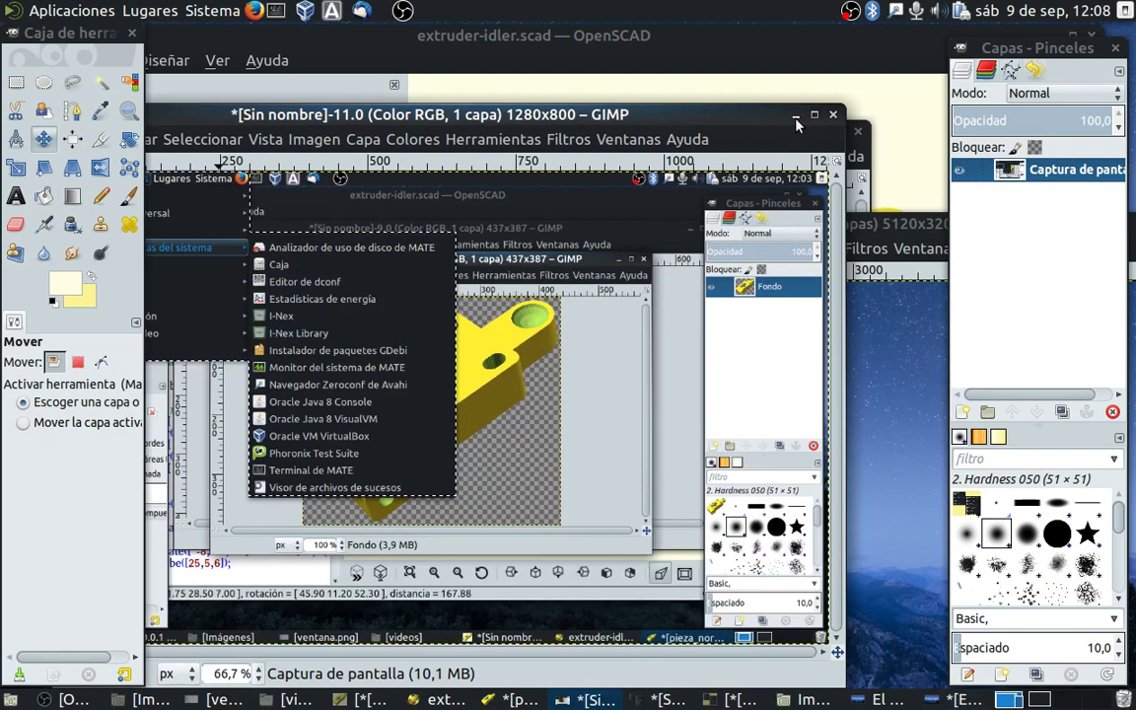
left_click(796, 116)
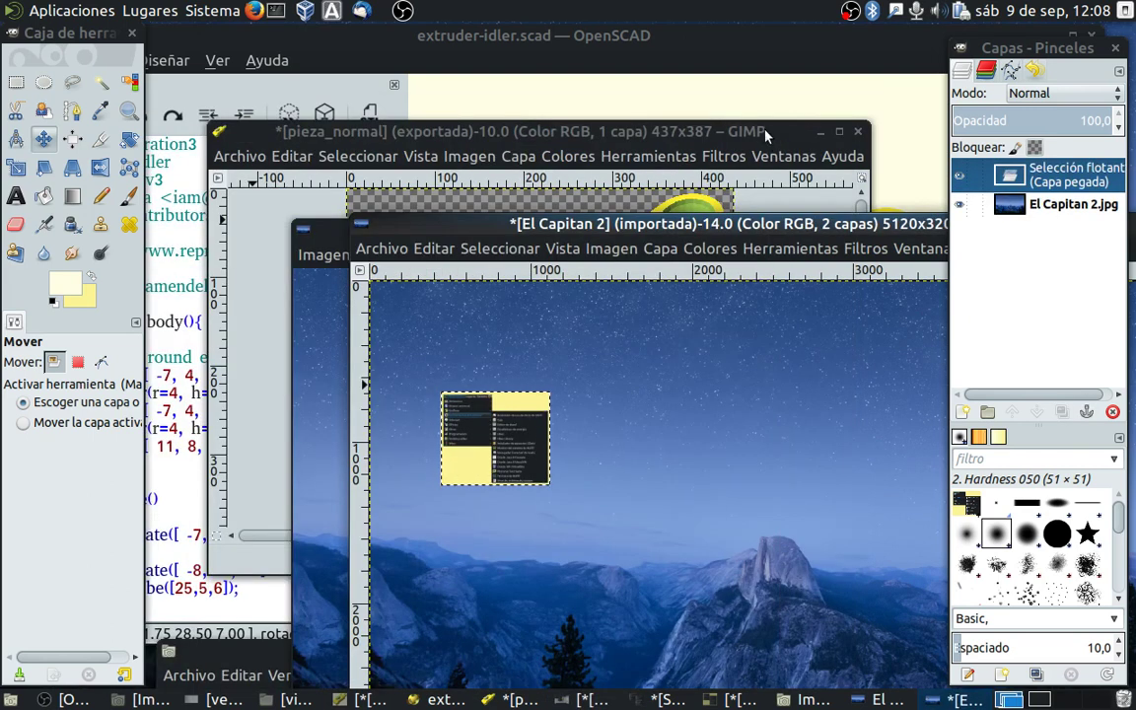
Switch to the transparent [Sin nombre]-12.0 menus image and copy it to the clipboard.
left_click(794, 156)
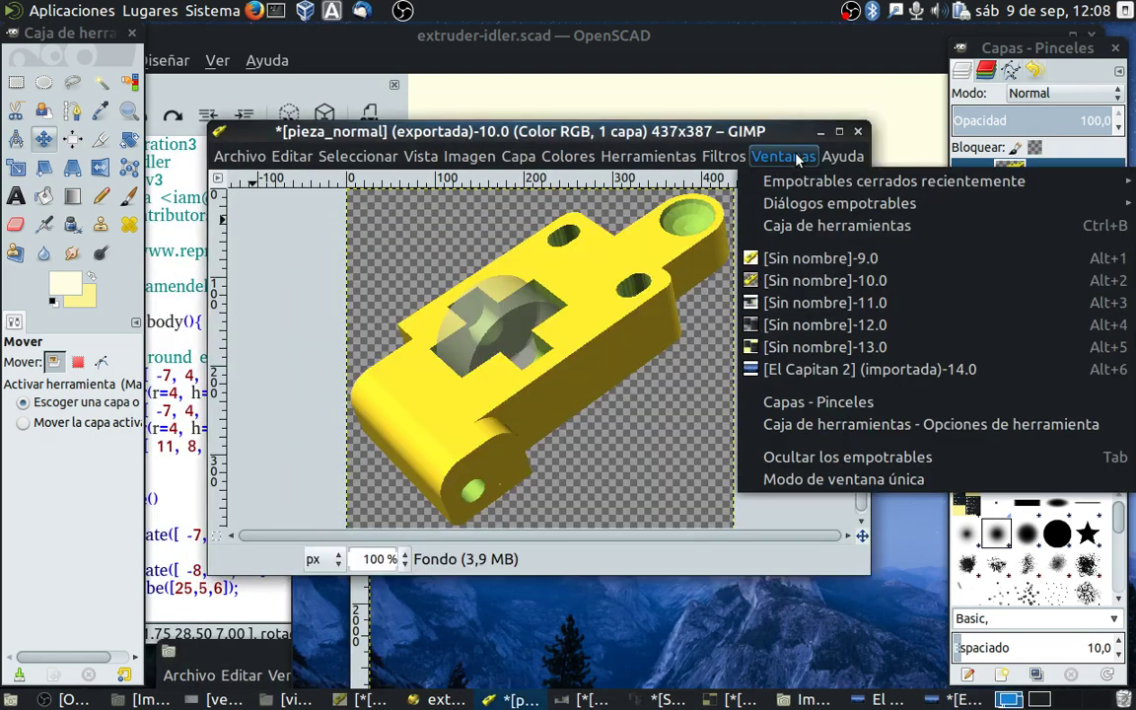
left_click(814, 325)
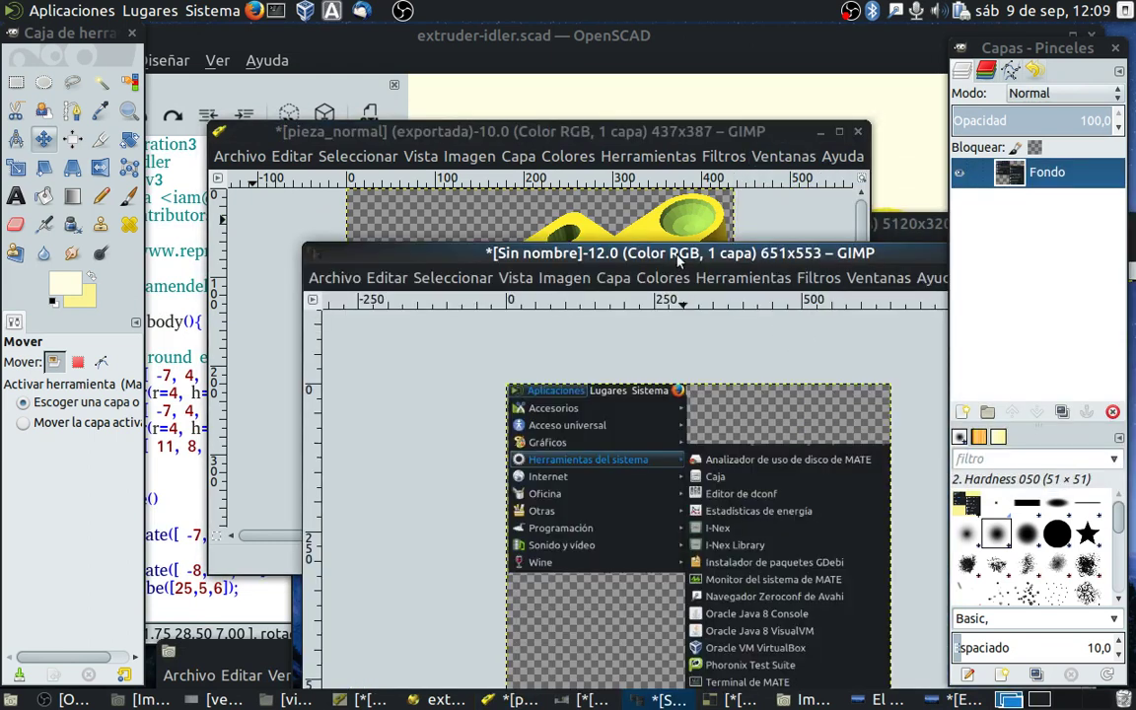
left_click_drag(677, 259, 631, 165)
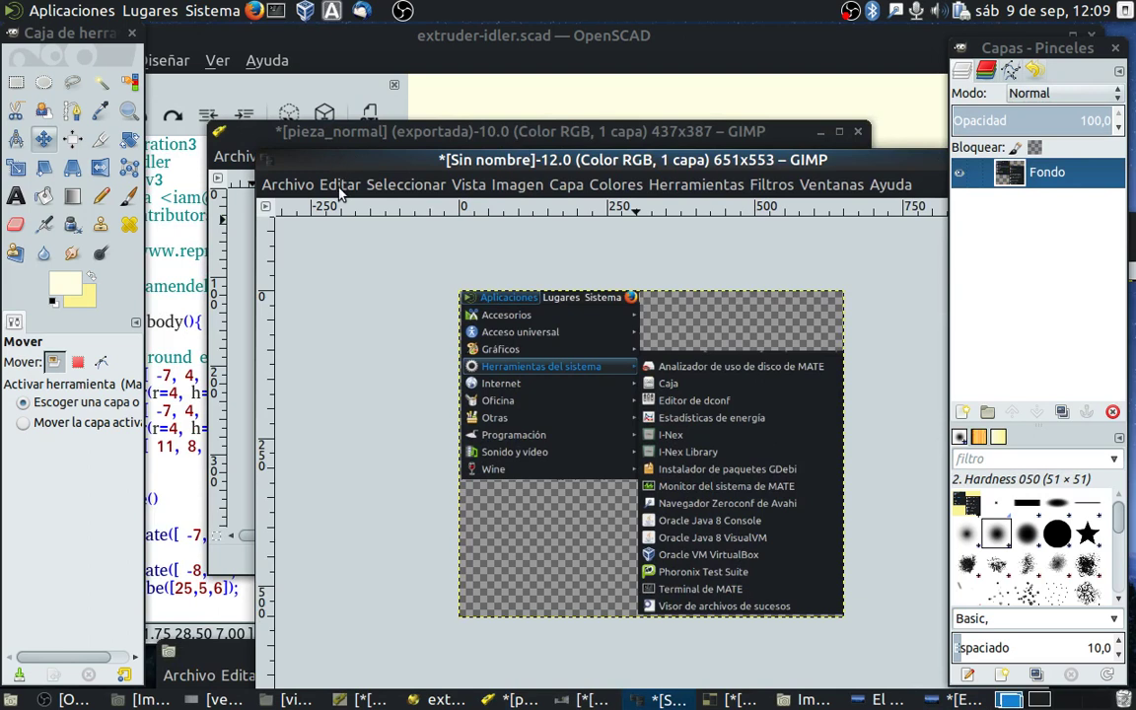
left_click(339, 186)
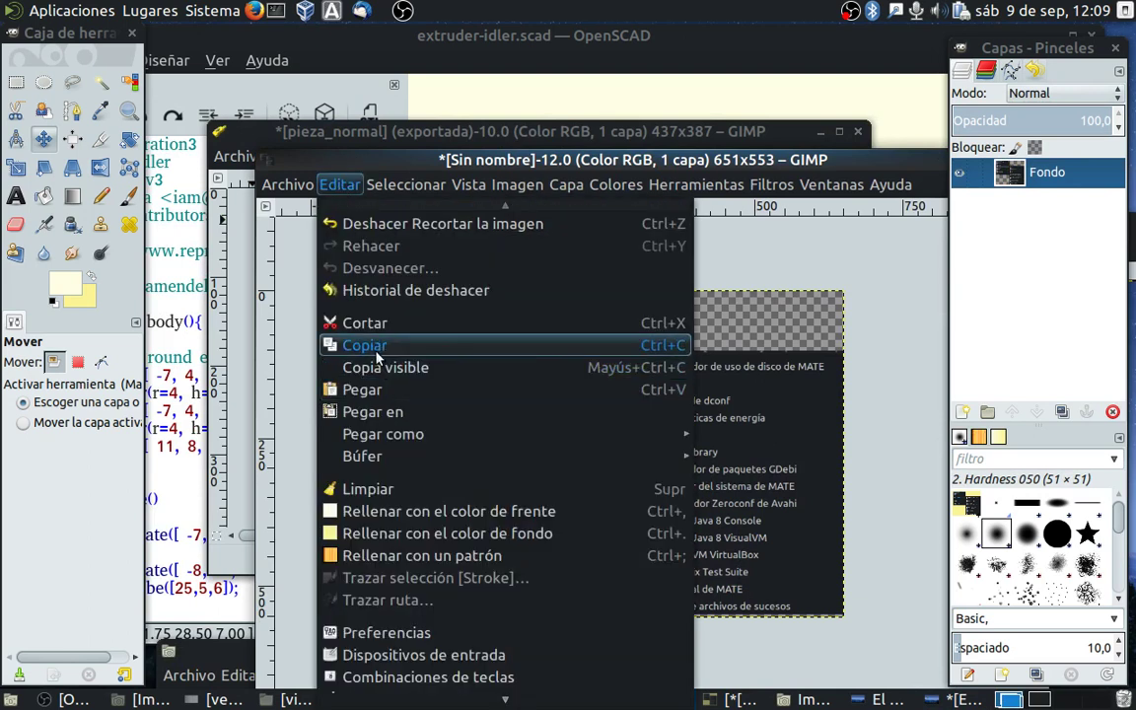
left_click(374, 350)
Switch back to the El Capitan 2 image via Ventanas and maximize its window.
left_click(837, 180)
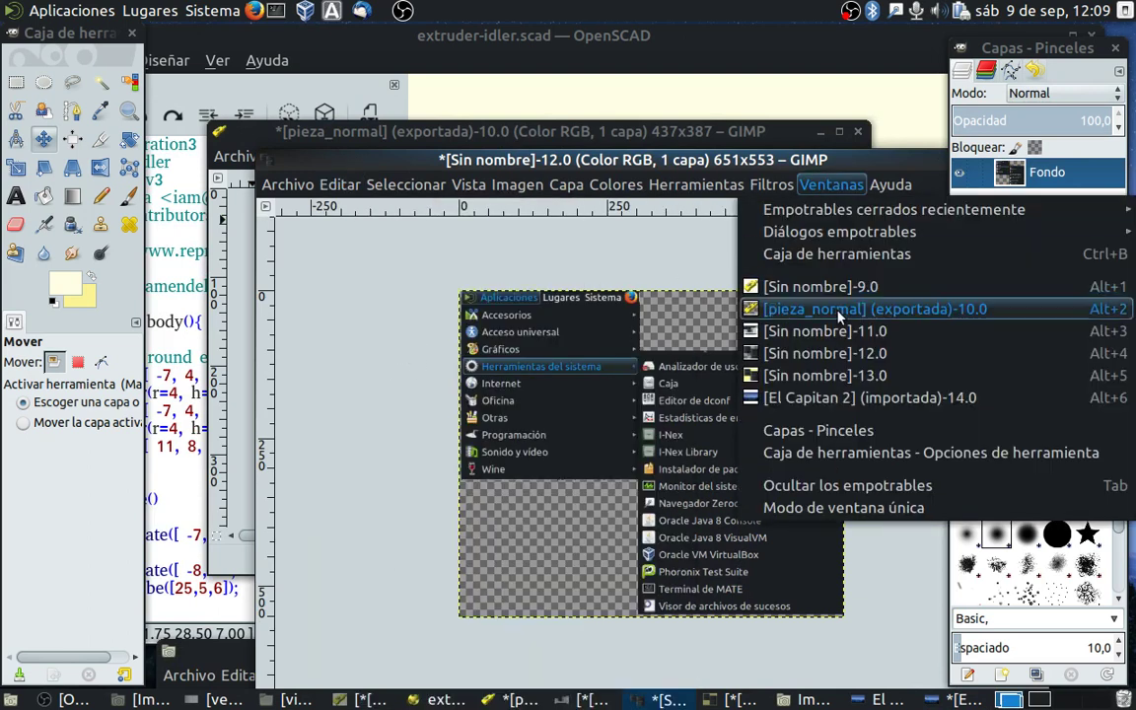
left_click(833, 397)
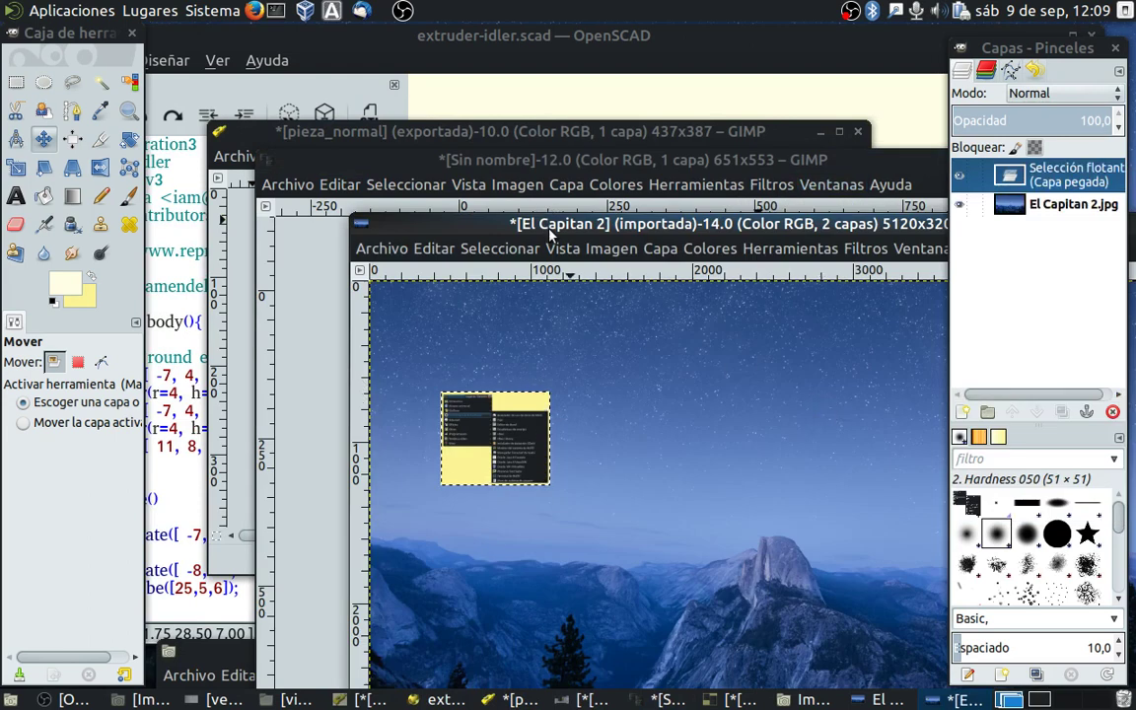
double_click(498, 224)
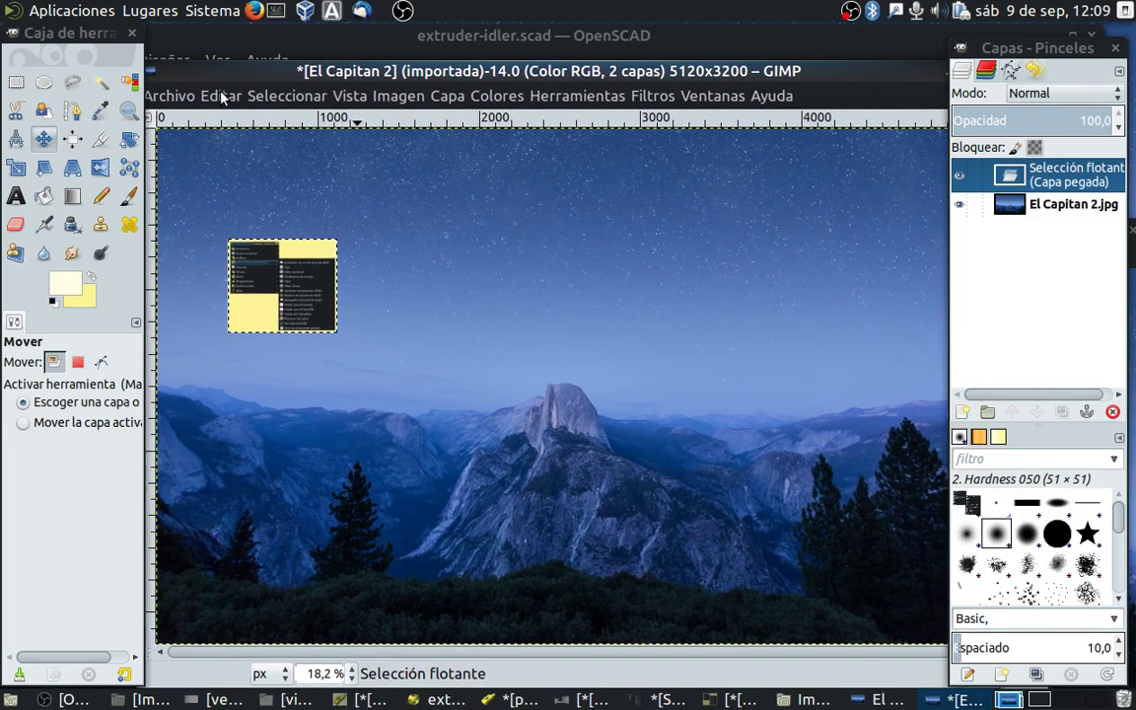
Paste the transparent menu screenshot over the central mountain peak and anchor it into the wallpaper layer.
left_click(217, 95)
left_click(247, 286)
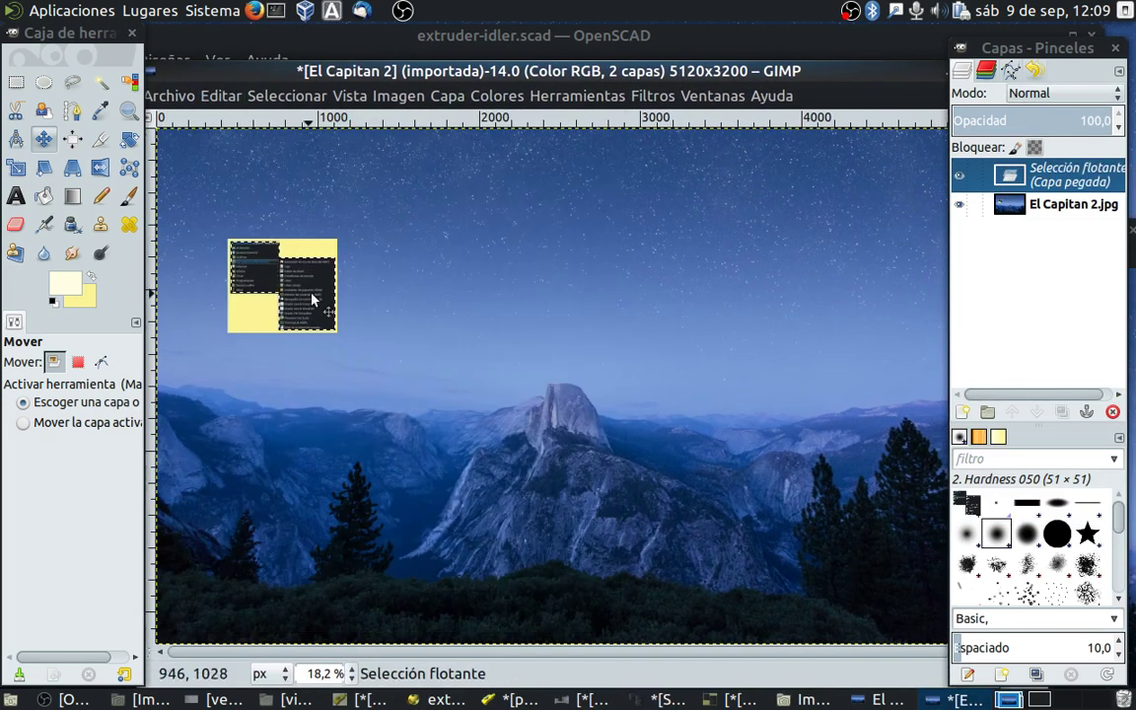
mouse_move(296, 298)
left_mouse_down()
mouse_move(563, 345)
mouse_move(583, 337)
mouse_move(565, 436)
left_mouse_up()
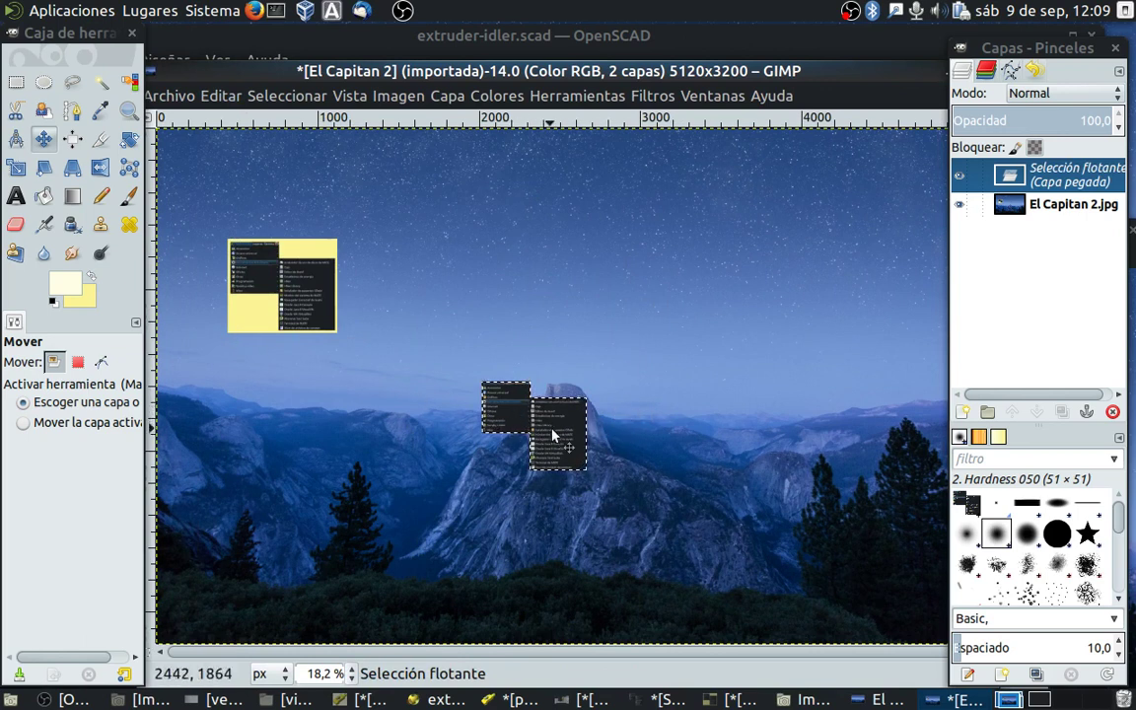
left_click(617, 252)
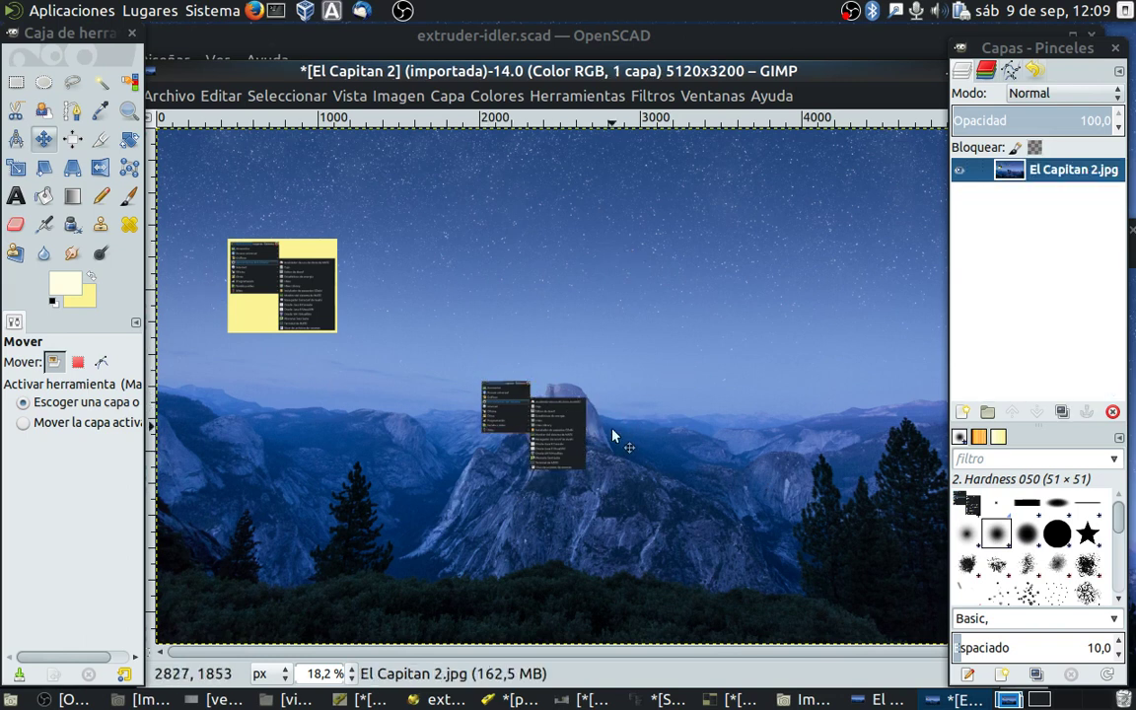